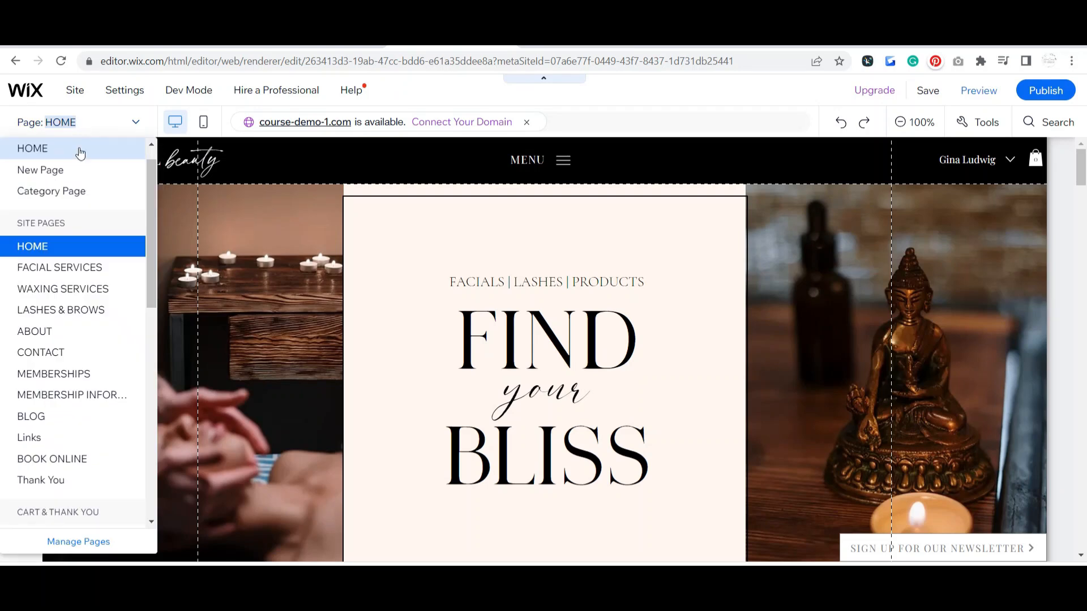
Open the Category Page from the site's store pages for editing.
scroll(90, 386, down, 3)
scroll(90, 386, down, 7)
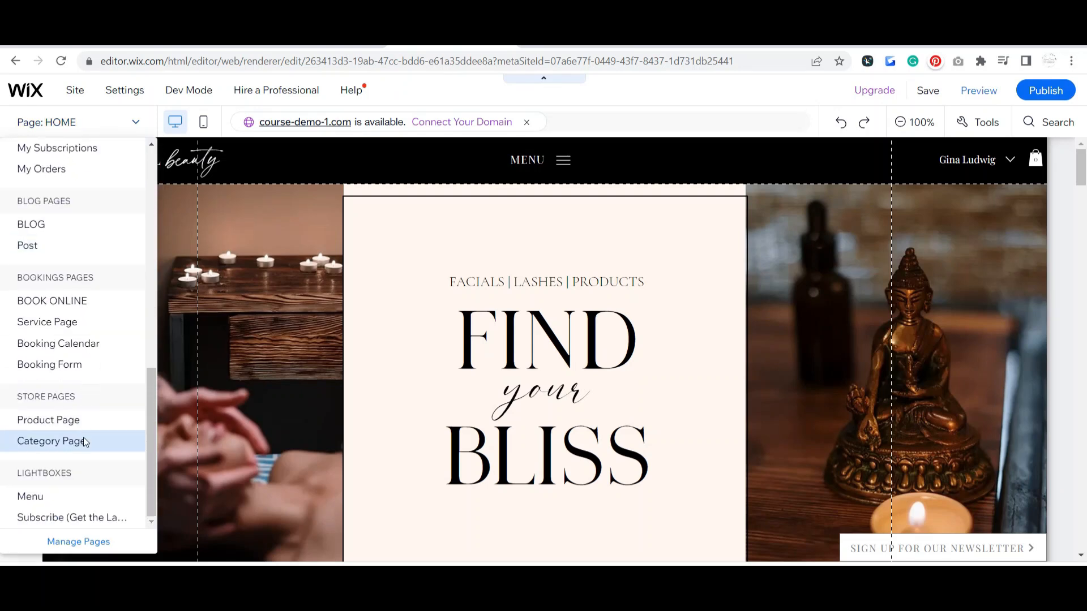
click(83, 440)
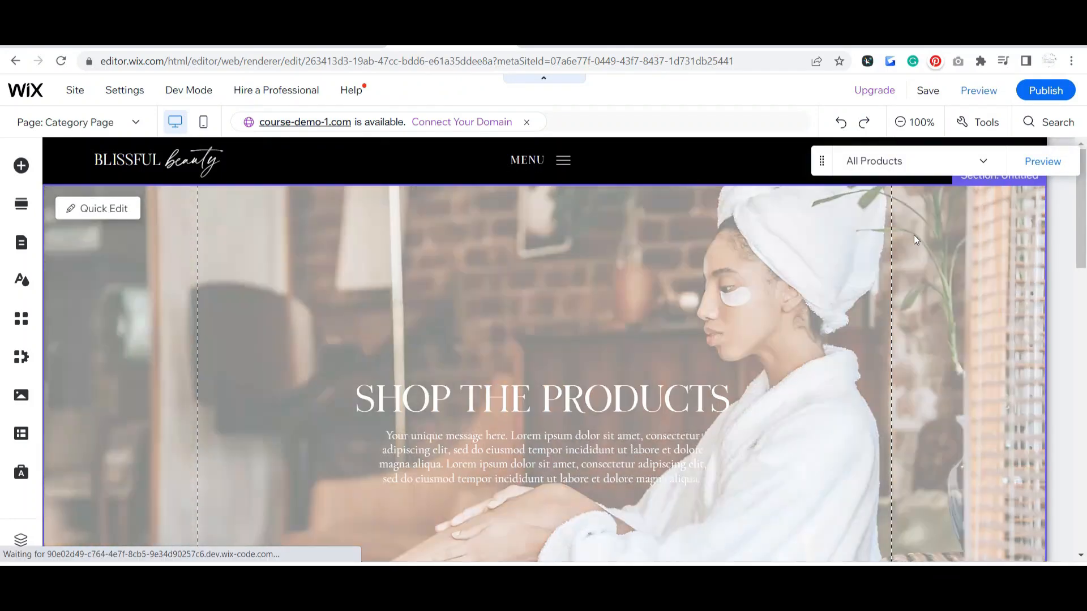
Select the product gallery below the Shop the Products banner and open its settings.
scroll(915, 233, down, 1)
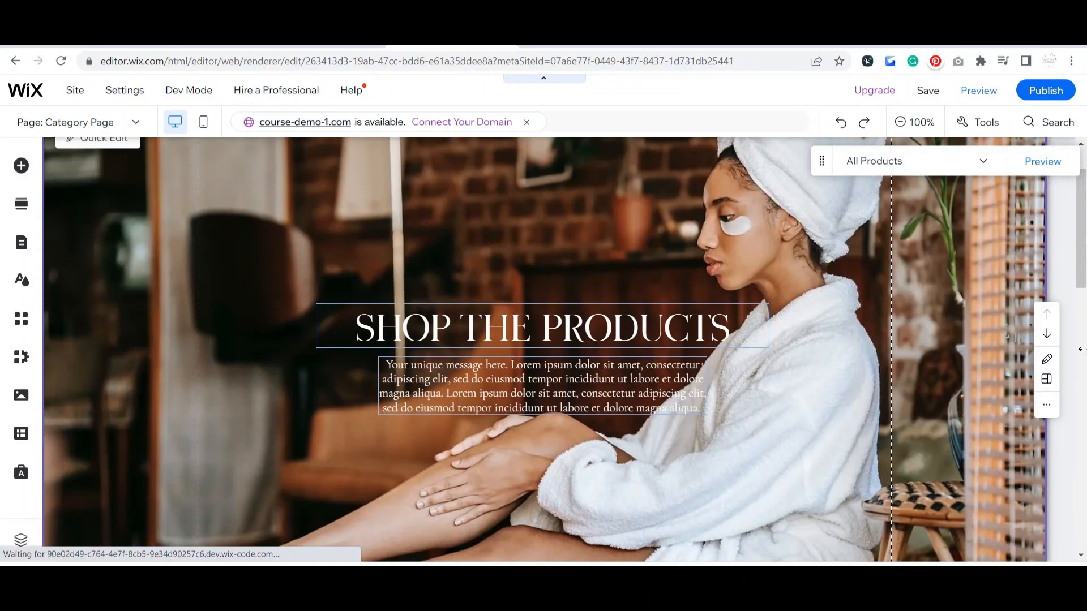
scroll(867, 294, down, 3)
scroll(877, 290, down, 4)
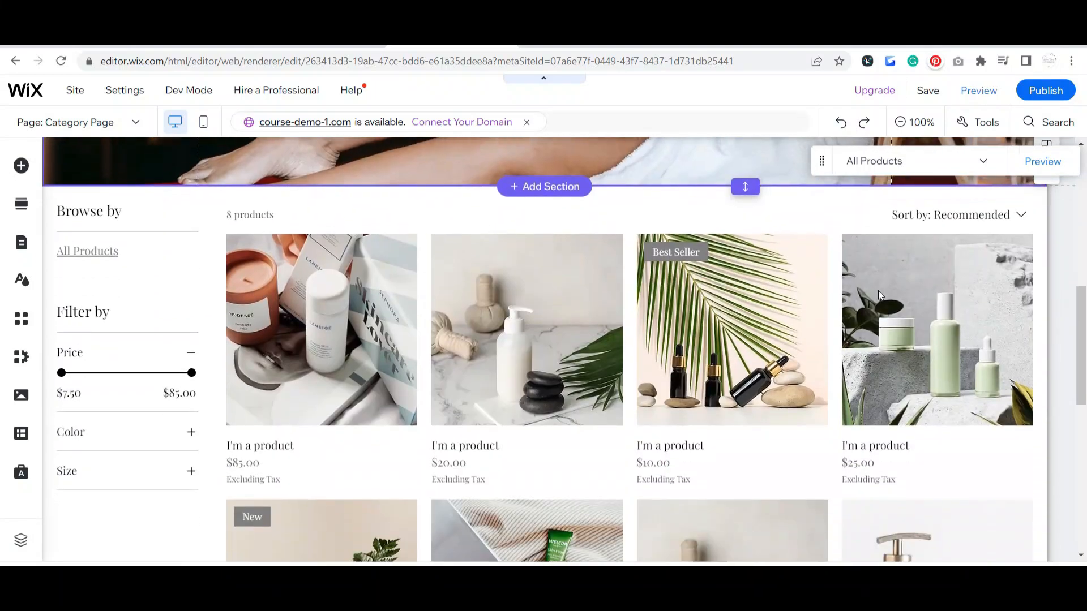
scroll(679, 300, up, 1)
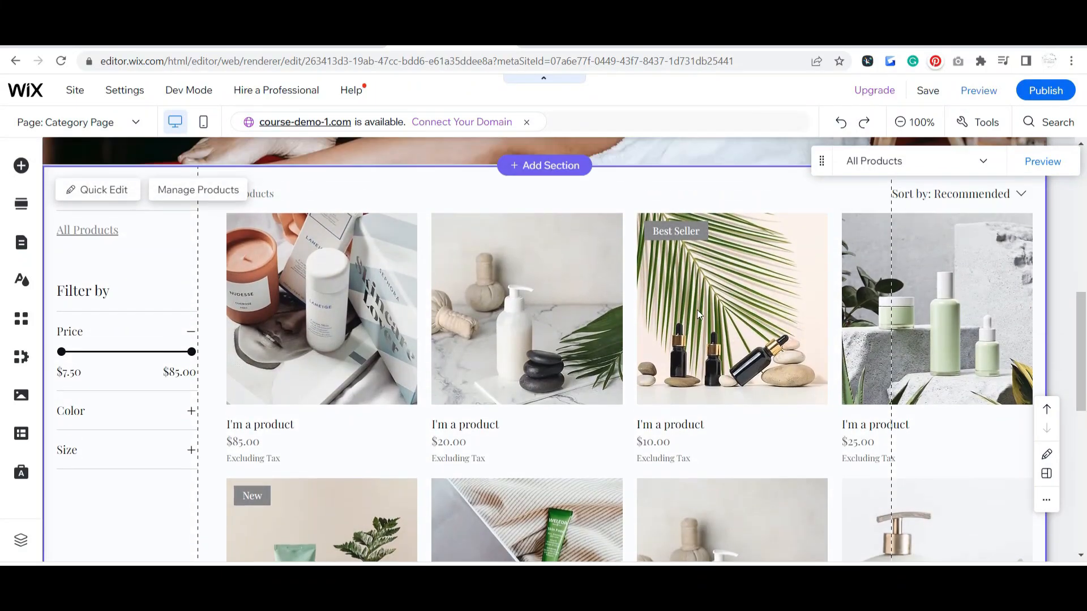
click(711, 332)
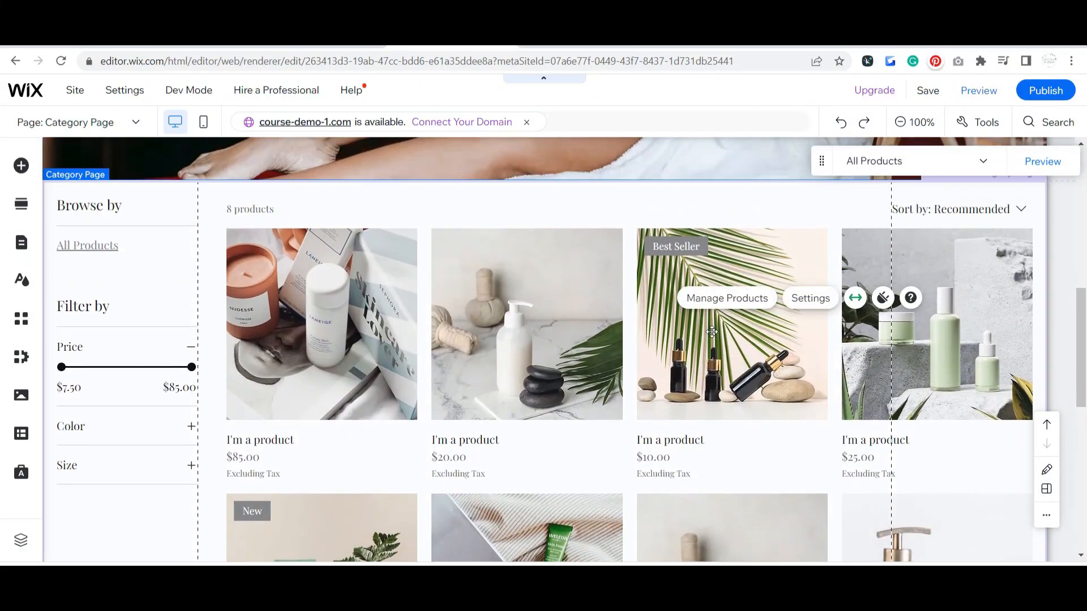
click(818, 304)
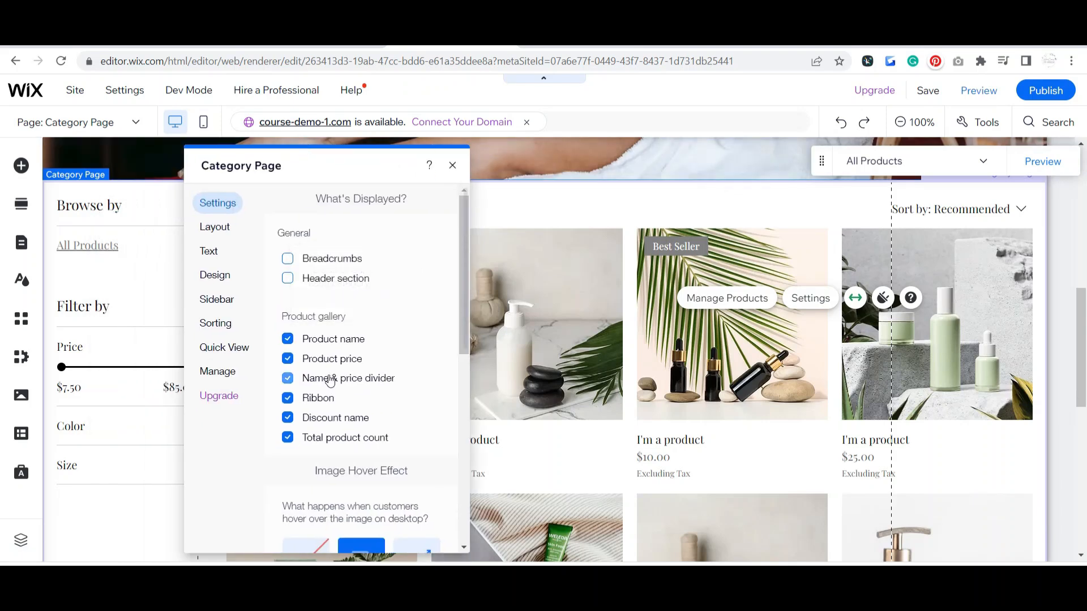
Try hiding the product price and ribbon, keep both displayed, and turn off the name & price divider.
click(330, 362)
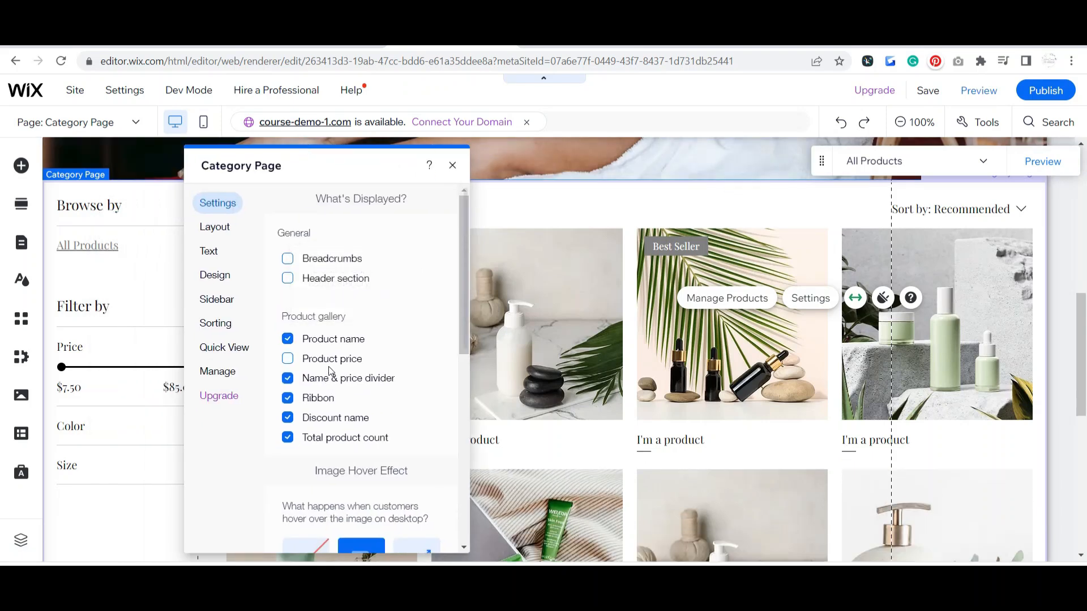
click(327, 360)
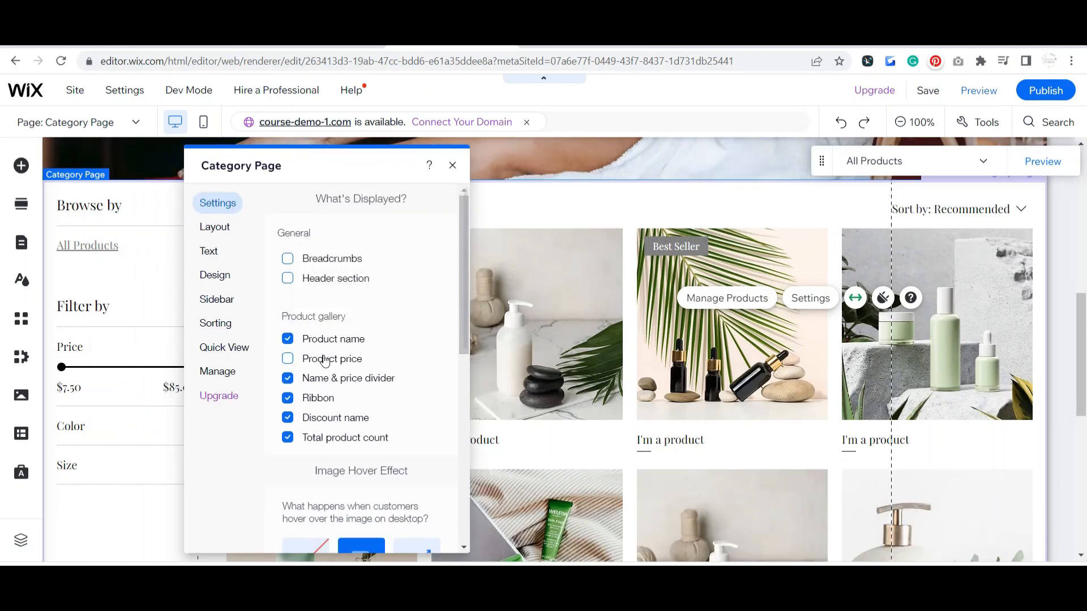
click(316, 403)
click(312, 400)
double_click(299, 384)
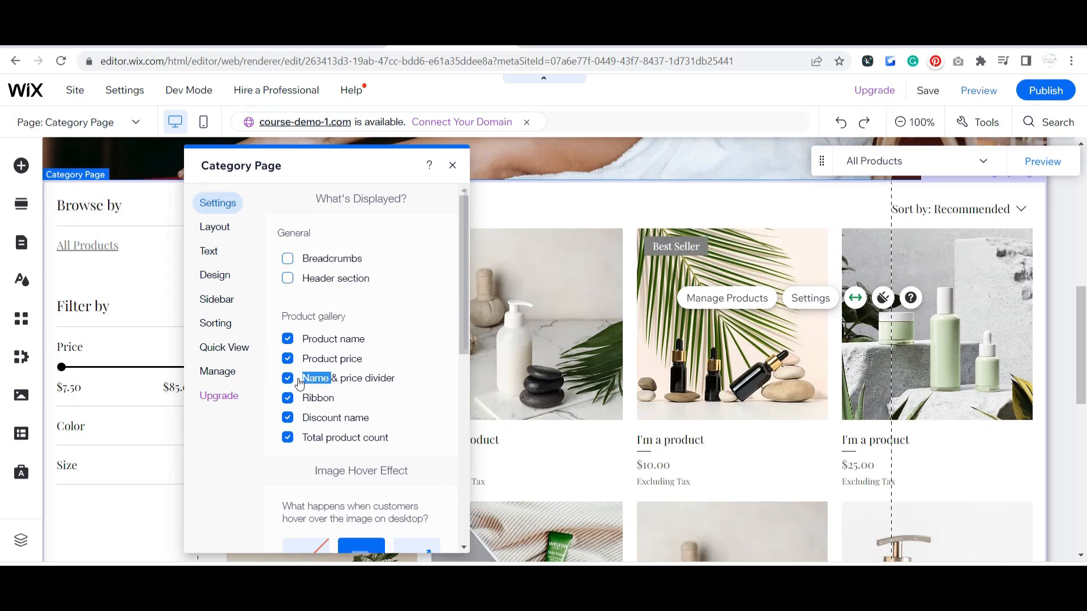
Review the gallery's image hover effect, view more products, add to cart button and product options settings.
scroll(445, 338, down, 4)
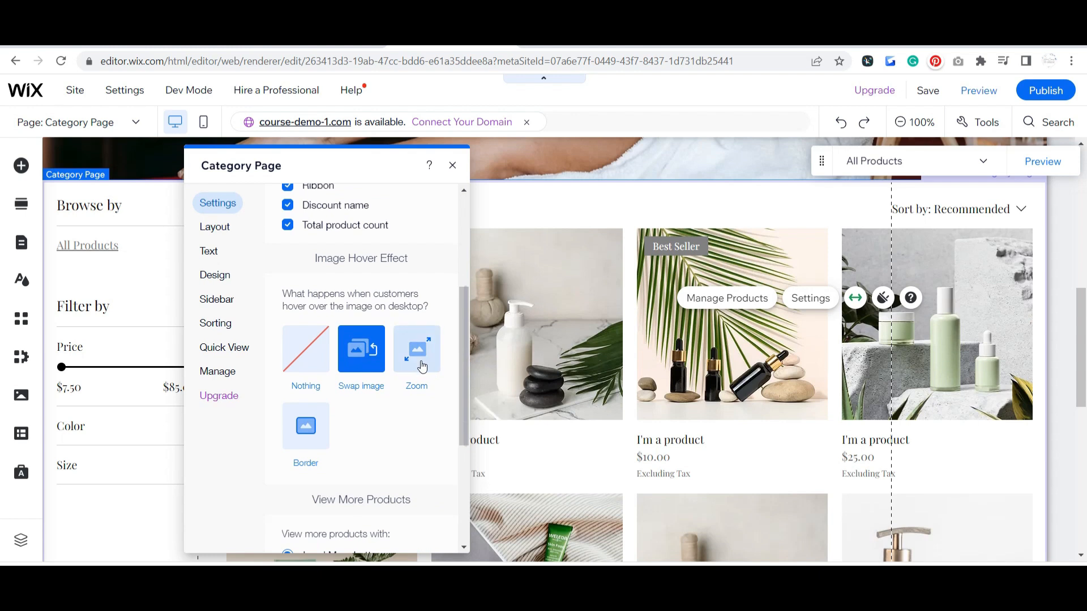
scroll(414, 376, down, 3)
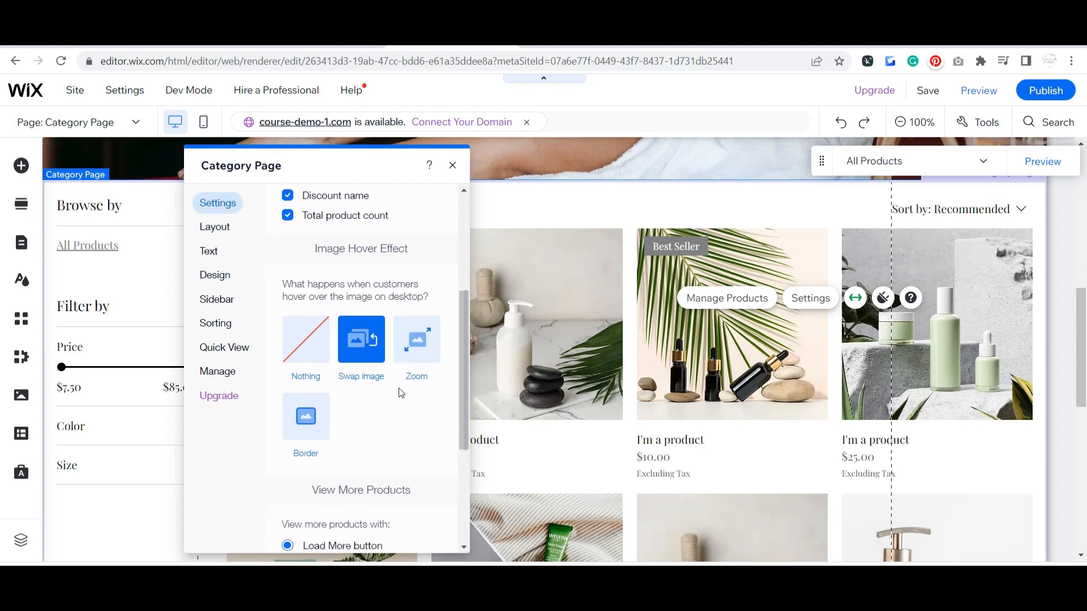
scroll(407, 359, down, 1)
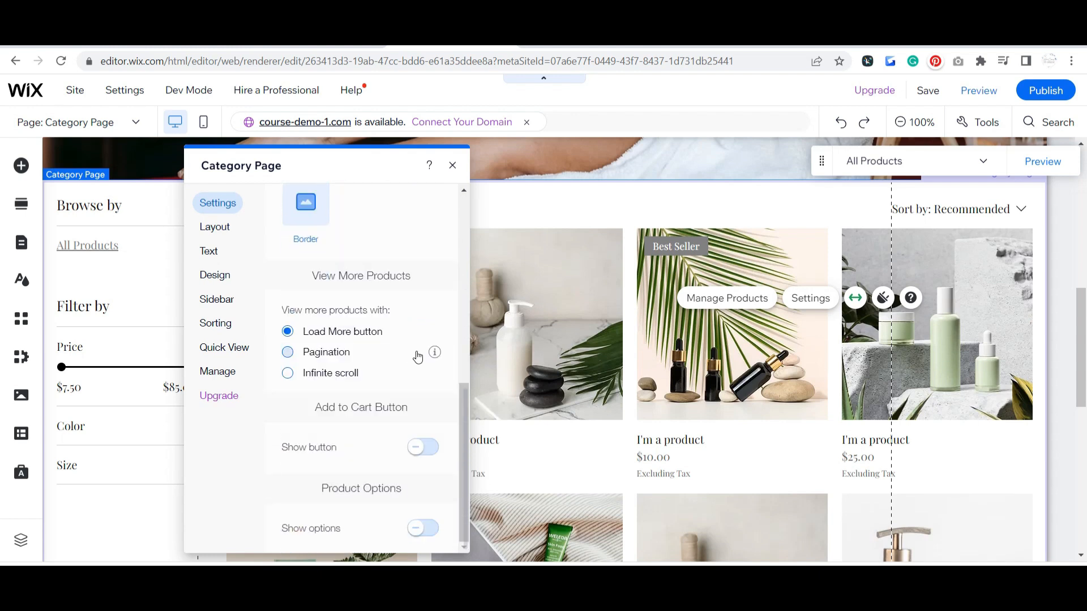
scroll(417, 356, up, 10)
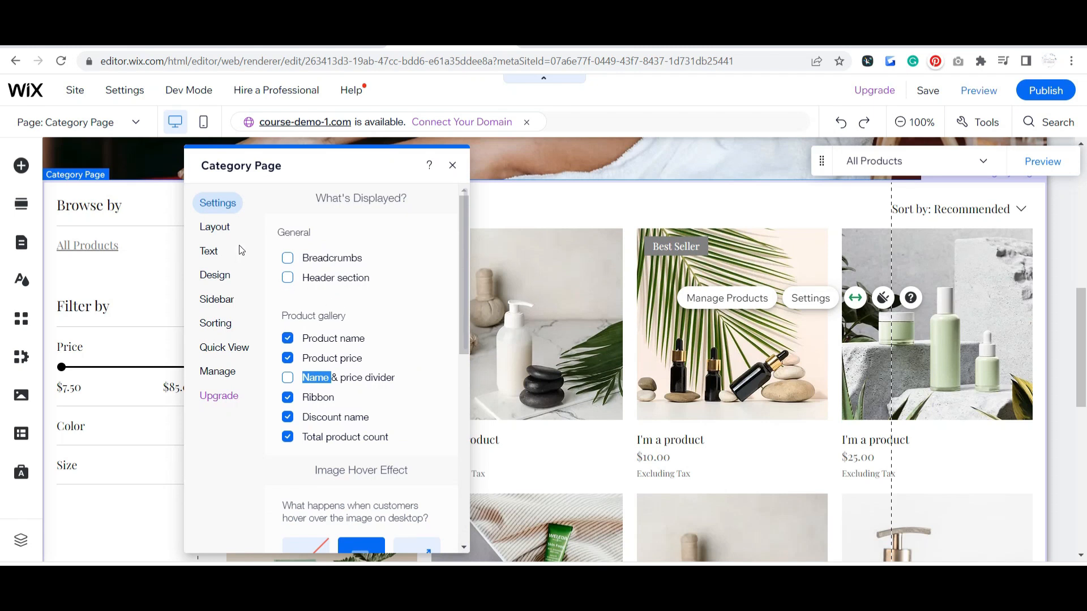
Try other product display styles and centred product info alignment in the gallery layout, restoring the first style and left alignment.
click(222, 228)
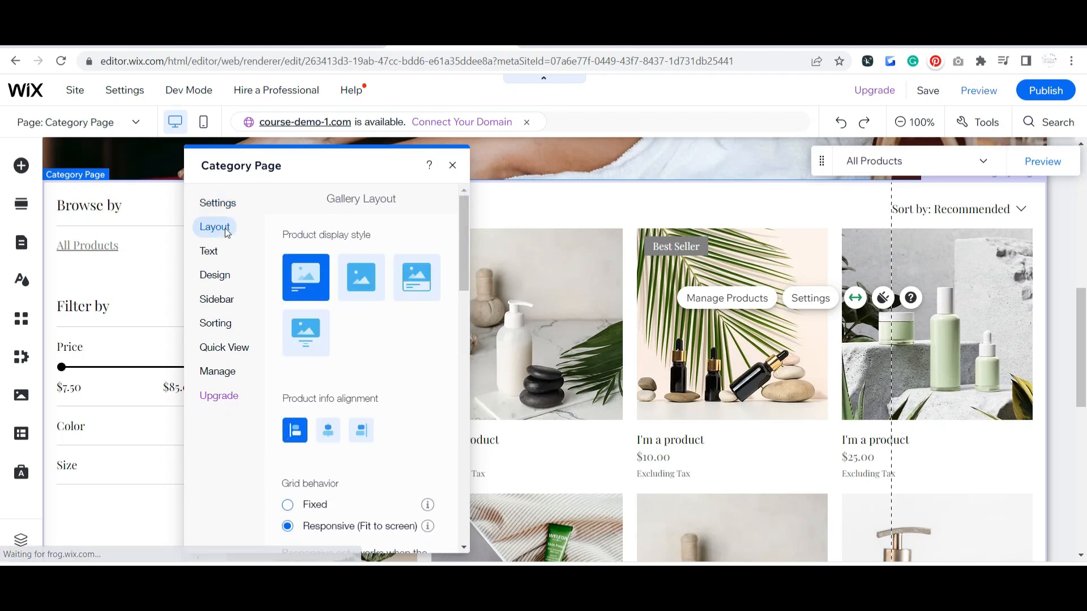
click(402, 277)
click(365, 280)
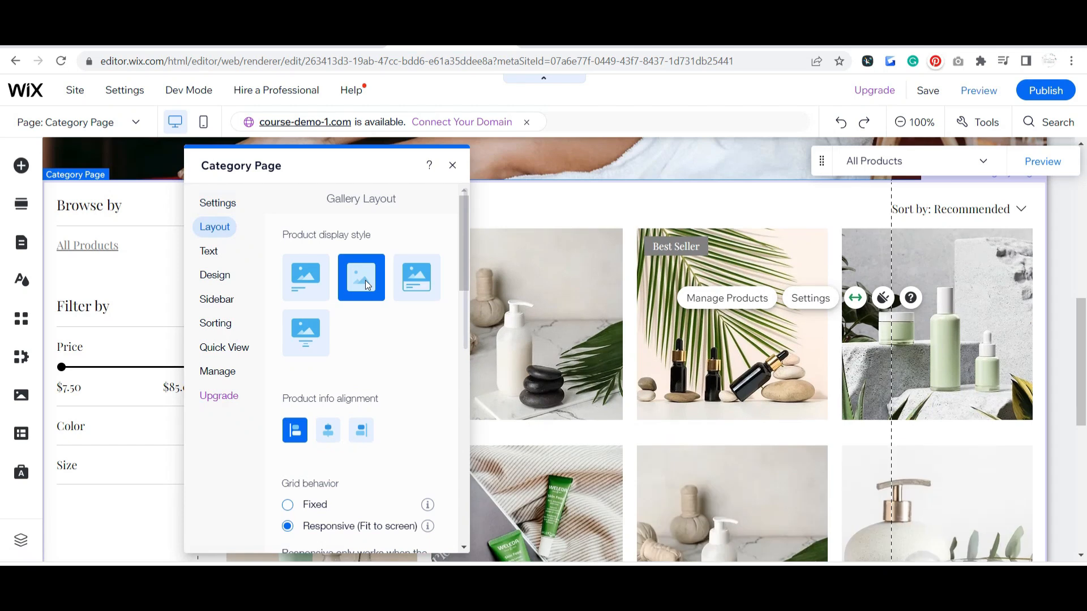
click(305, 277)
click(304, 340)
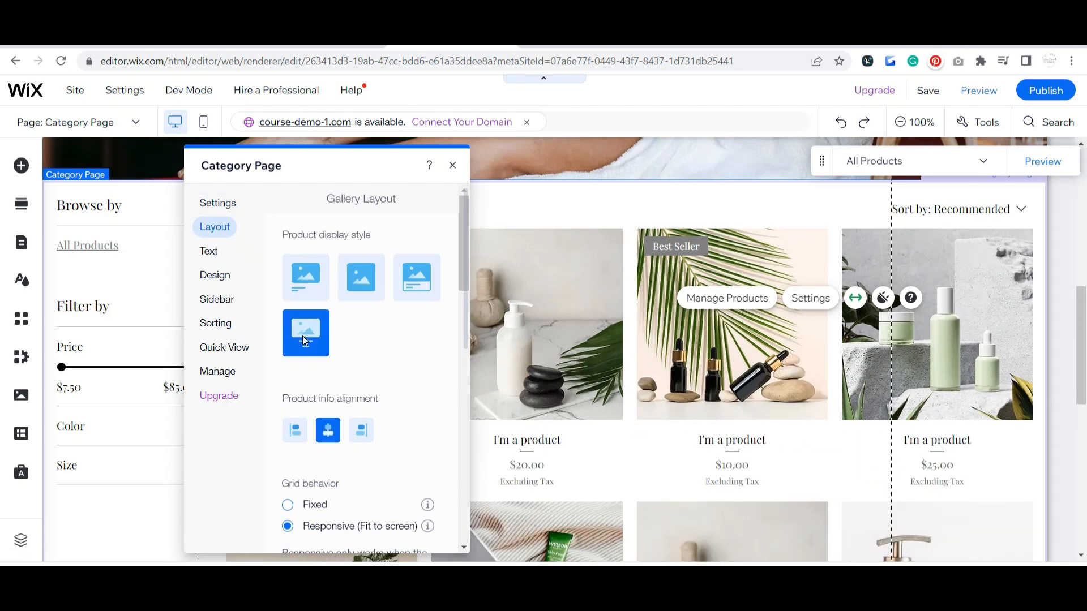
click(302, 283)
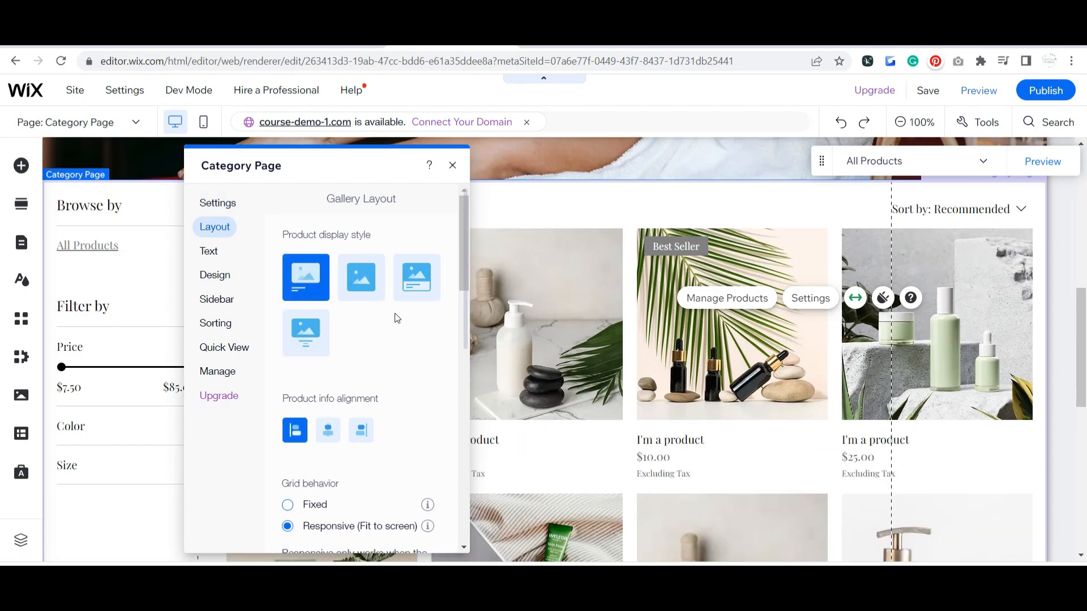
scroll(403, 321, down, 3)
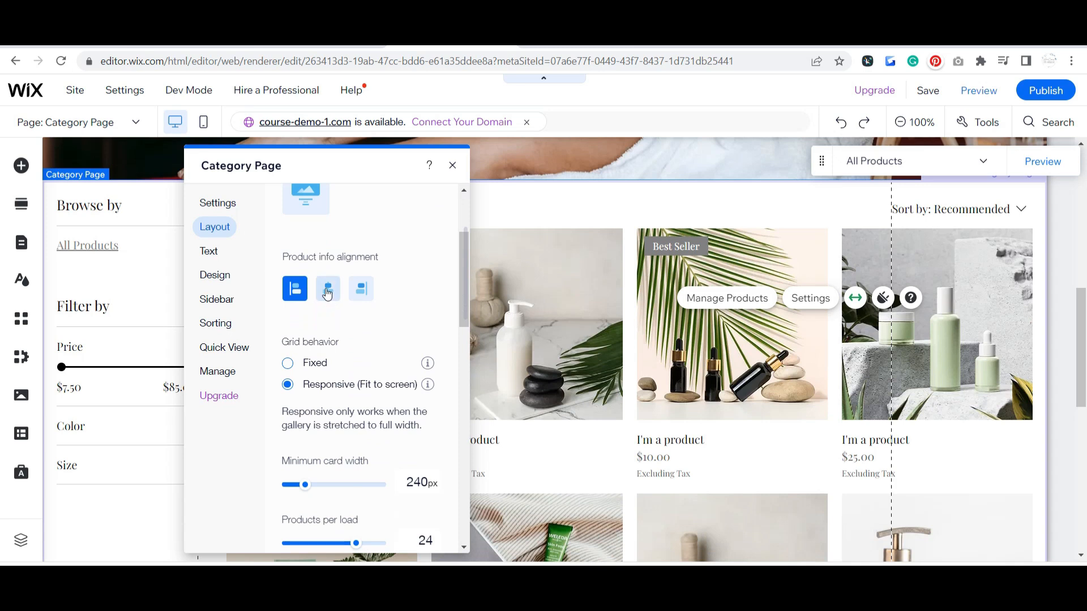
click(327, 290)
click(294, 289)
Set the gallery's minimum card width to 252 px and review its image resizing and ratio options.
scroll(410, 294, down, 3)
drag(307, 352, 305, 347)
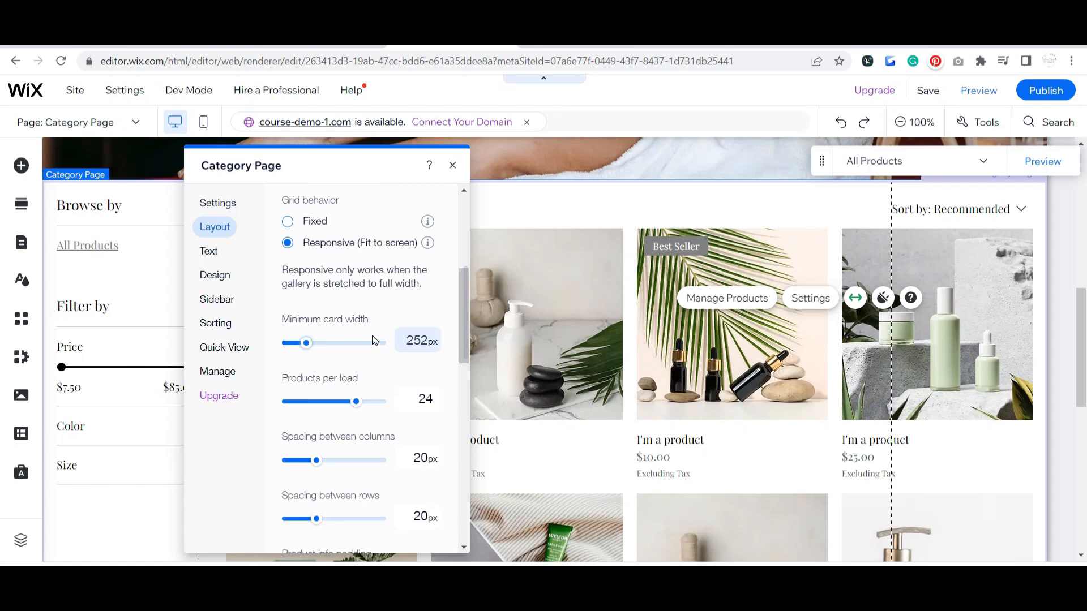
scroll(392, 337, down, 8)
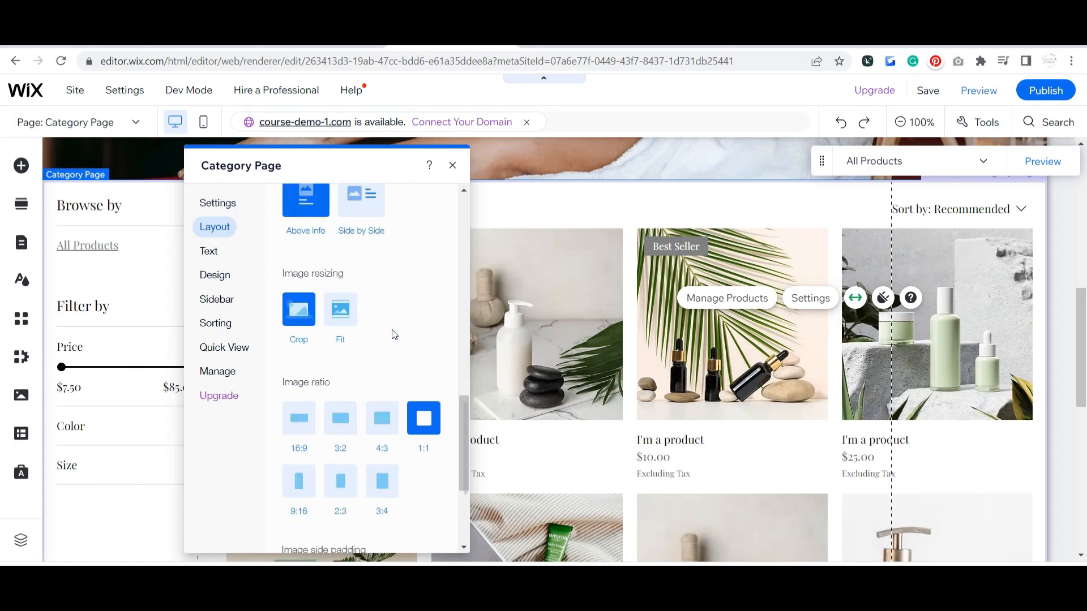
Review the gallery's out of stock and load more text settings and its design options.
scroll(395, 334, up, 10)
click(209, 252)
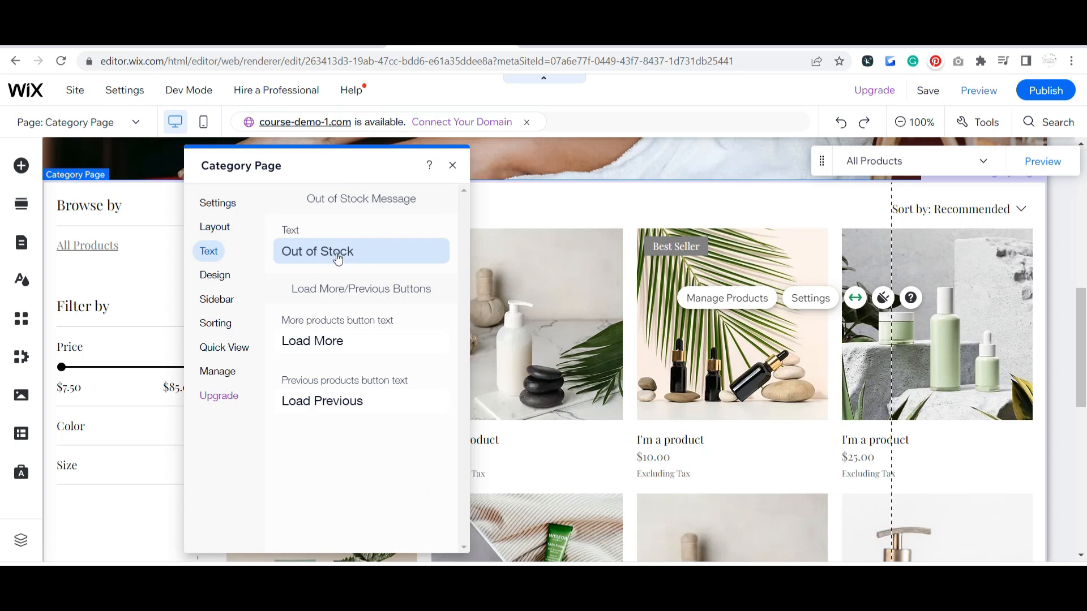
click(215, 275)
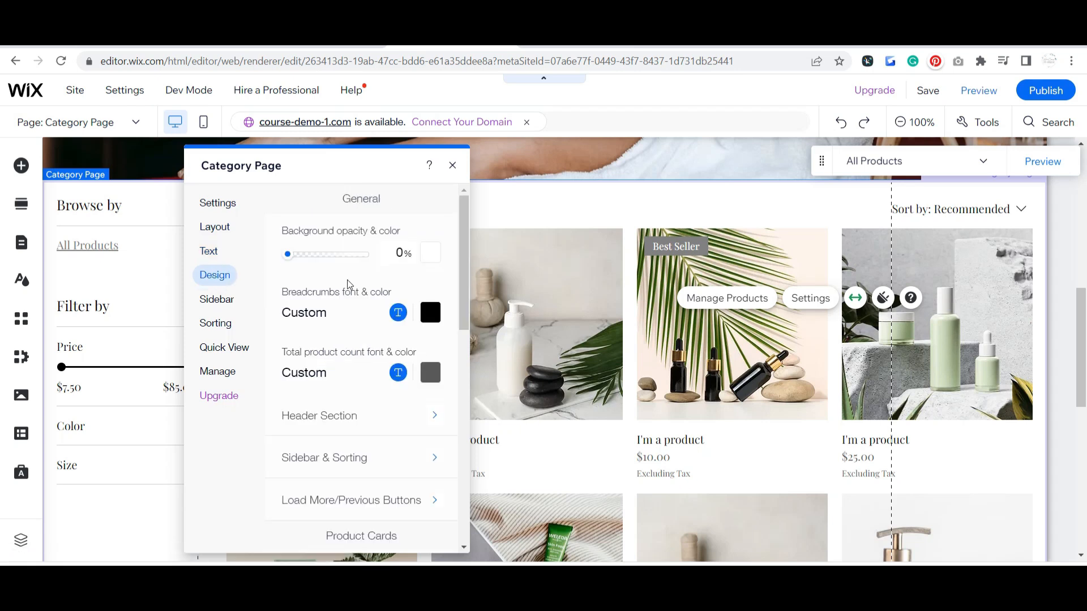
scroll(357, 342, down, 1)
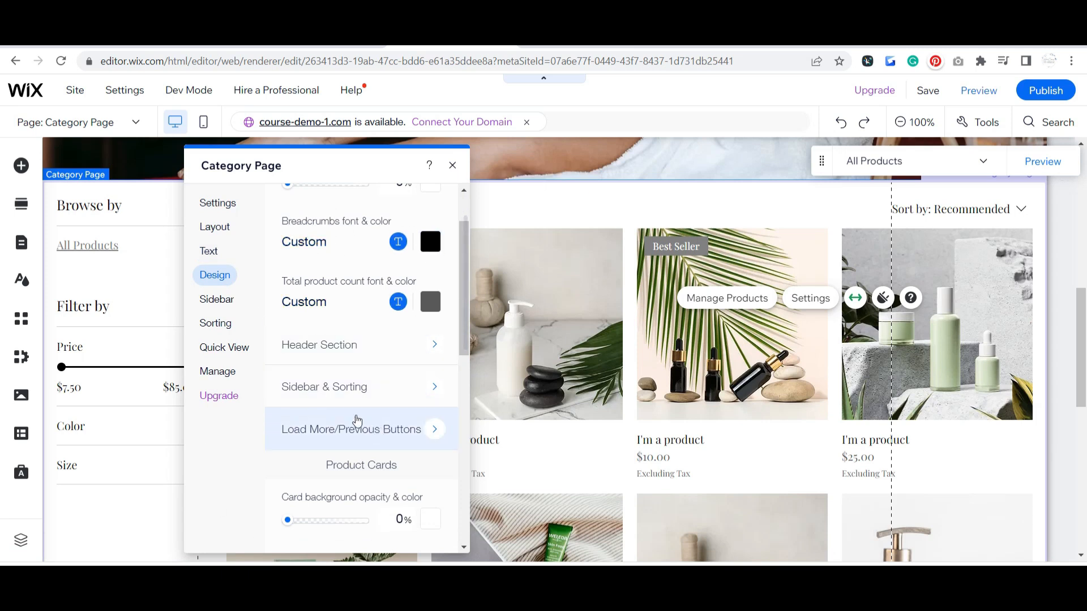
Open the sidebar's category list settings and turn the category list off and back on.
click(219, 300)
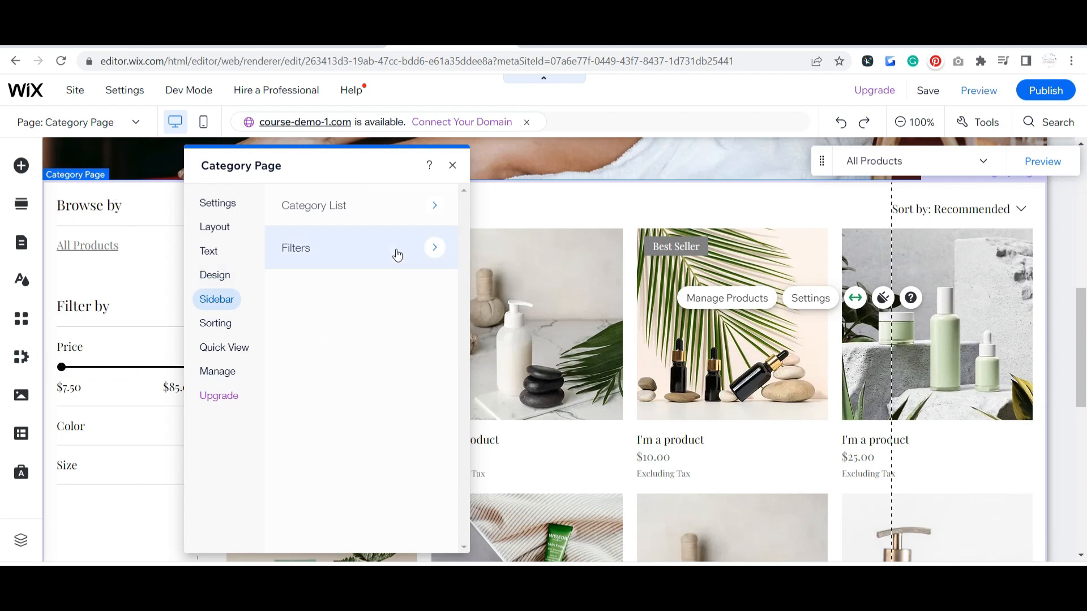
click(440, 218)
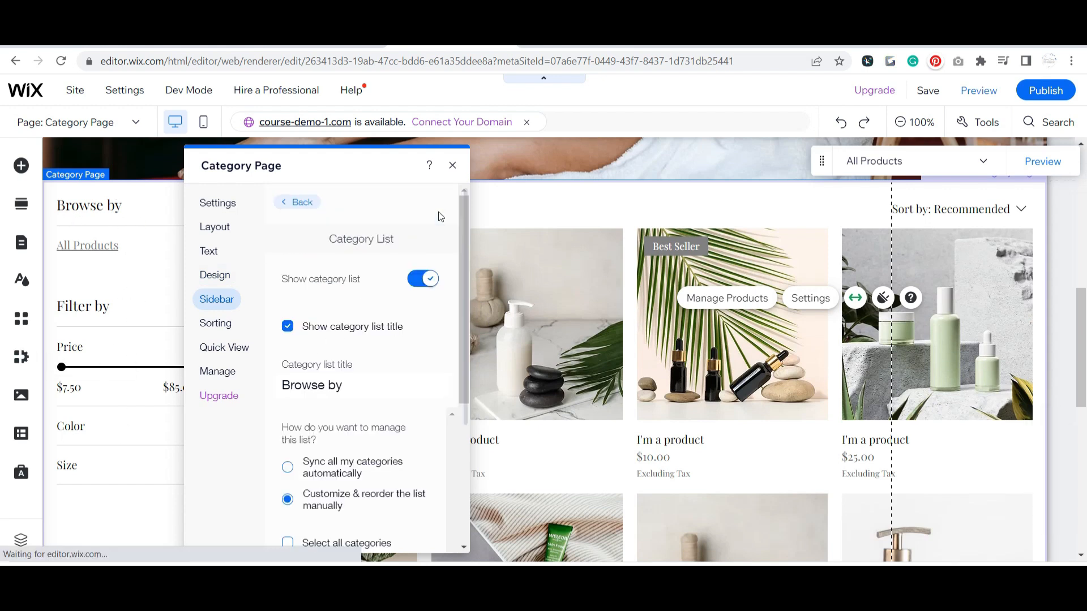
click(422, 279)
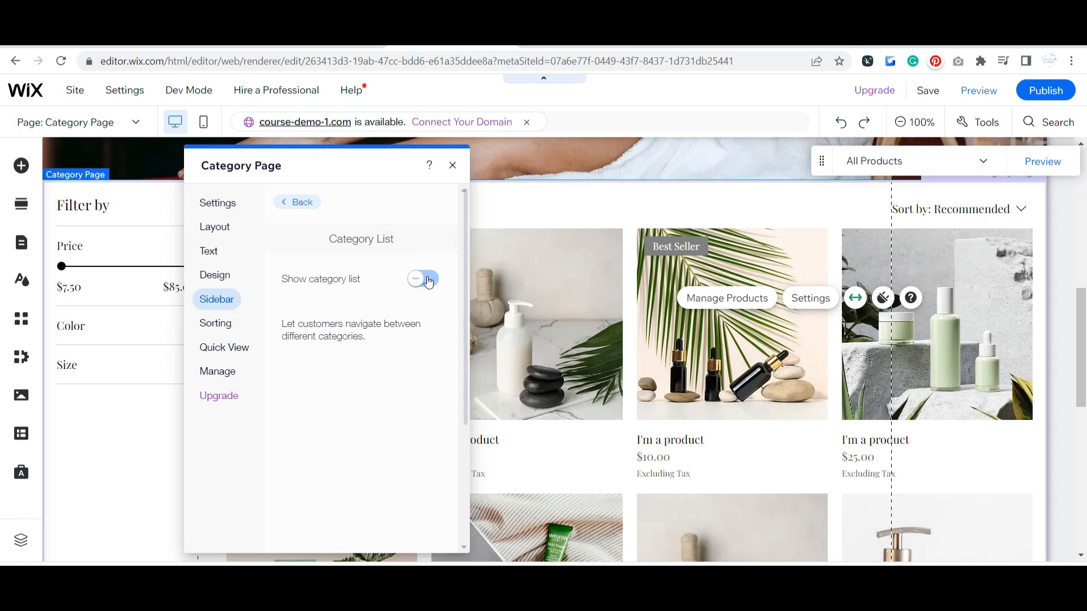
click(428, 280)
Sync all categories into the list, switch back to manual customization, and uncheck and recheck All Products.
scroll(387, 291, down, 3)
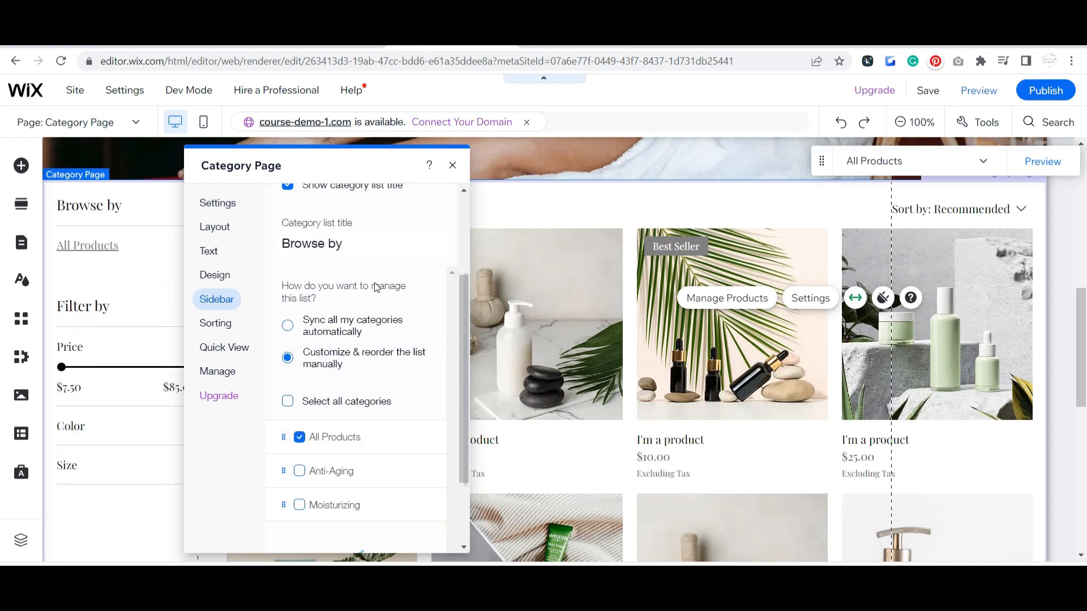
click(332, 303)
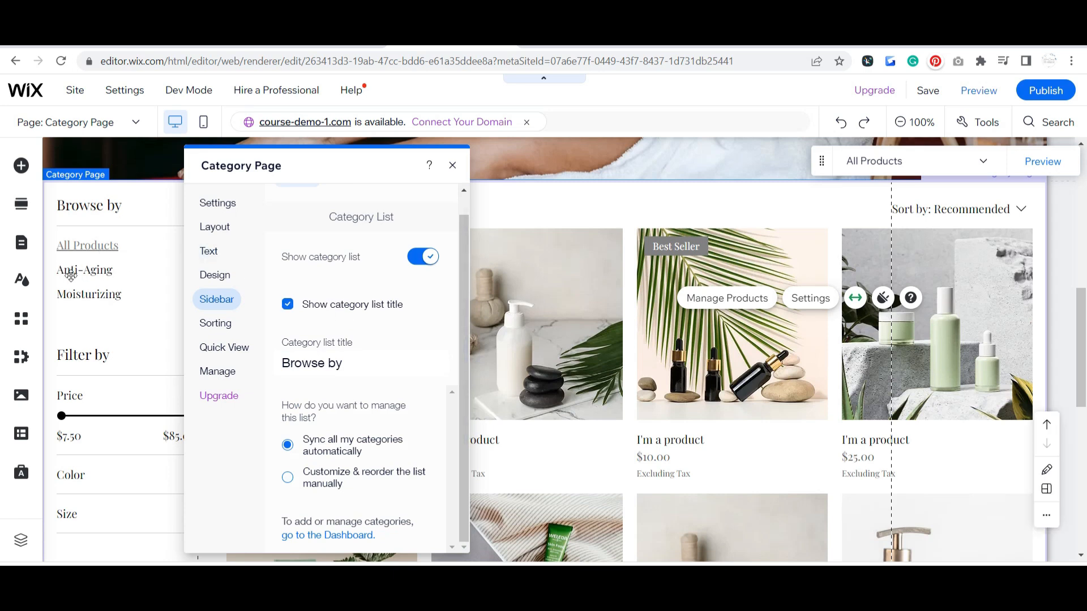
click(313, 489)
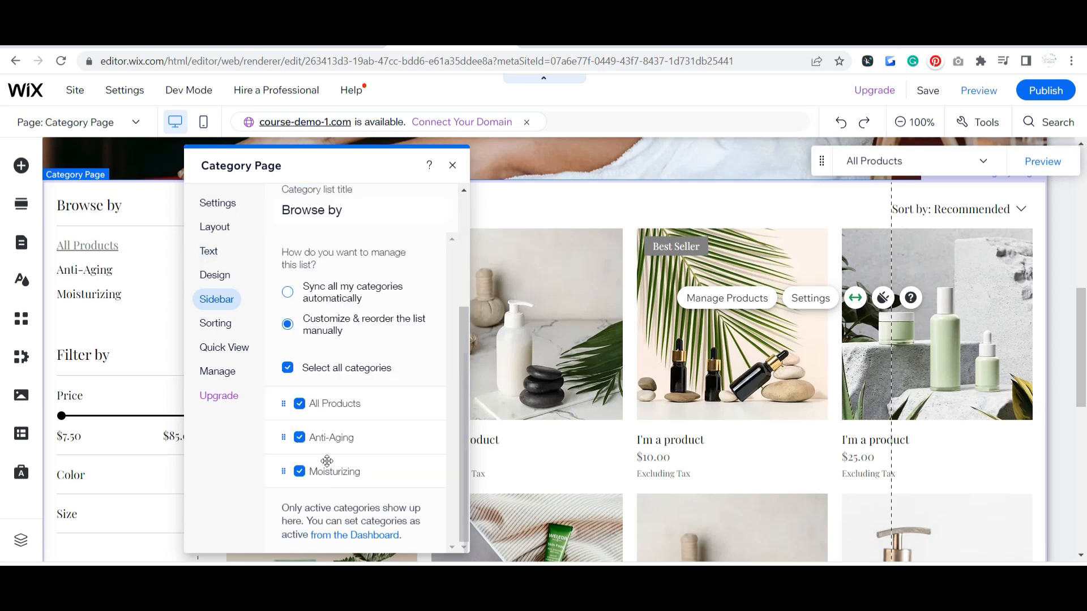
click(301, 405)
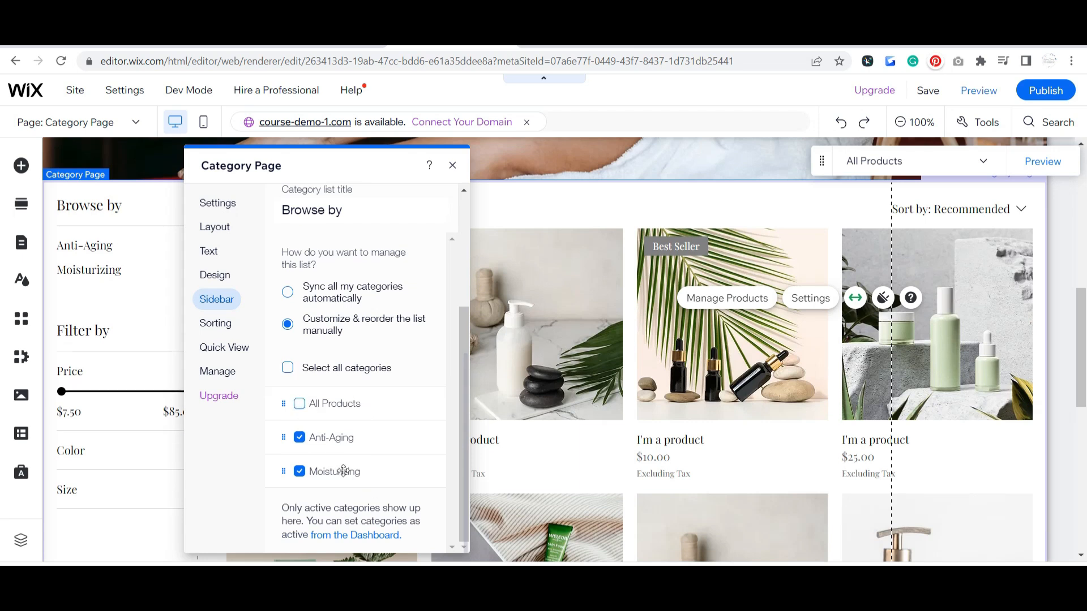
click(300, 404)
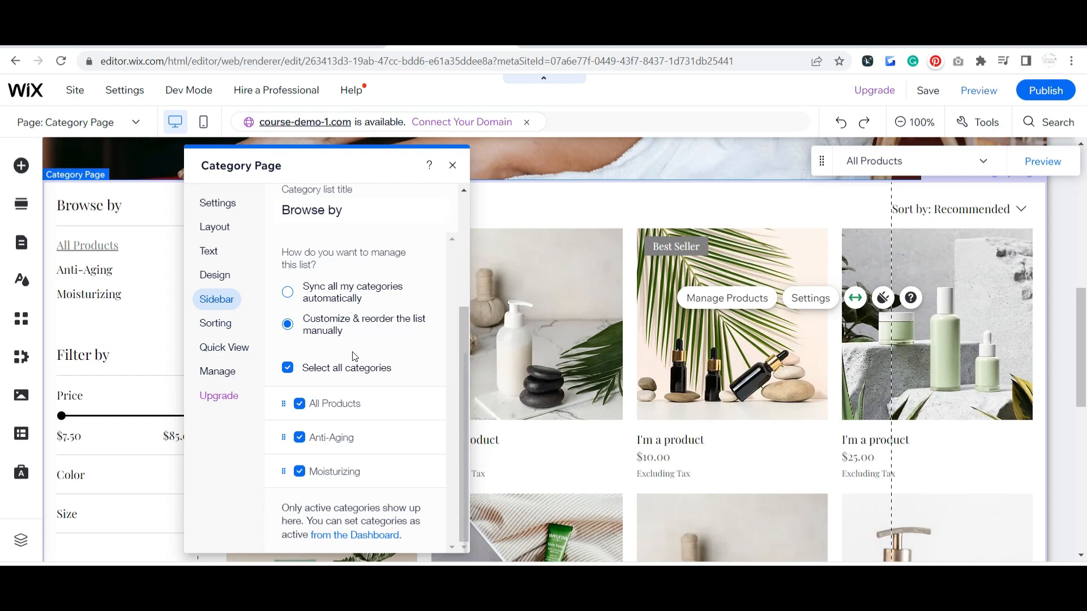
Review the gallery's sorting options, including the default sorting and the choices offered to customers.
scroll(354, 357, up, 1)
click(216, 322)
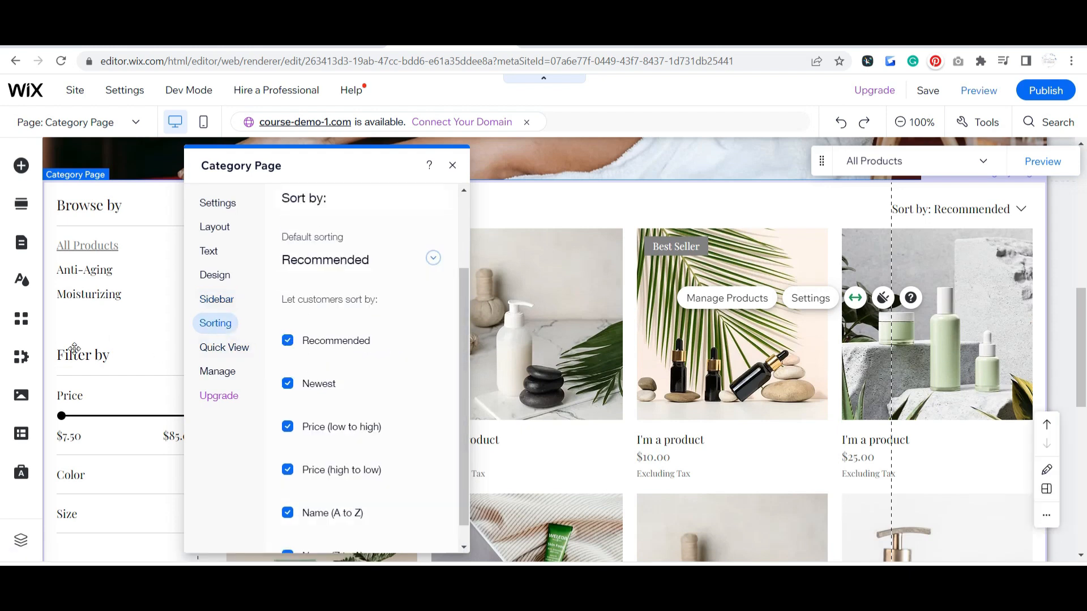
scroll(379, 331, down, 1)
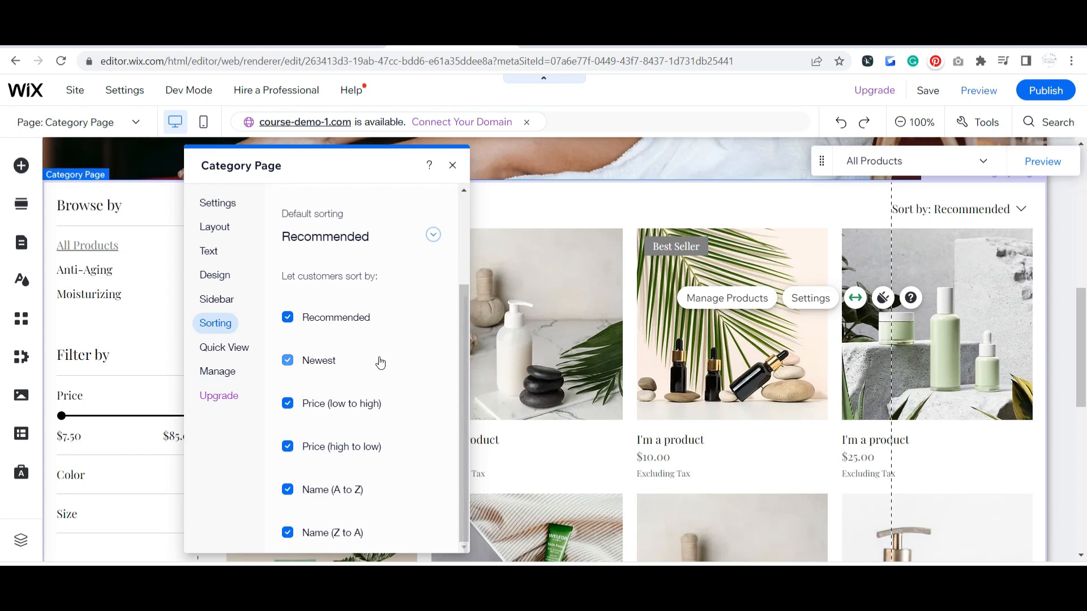
scroll(384, 360, up, 3)
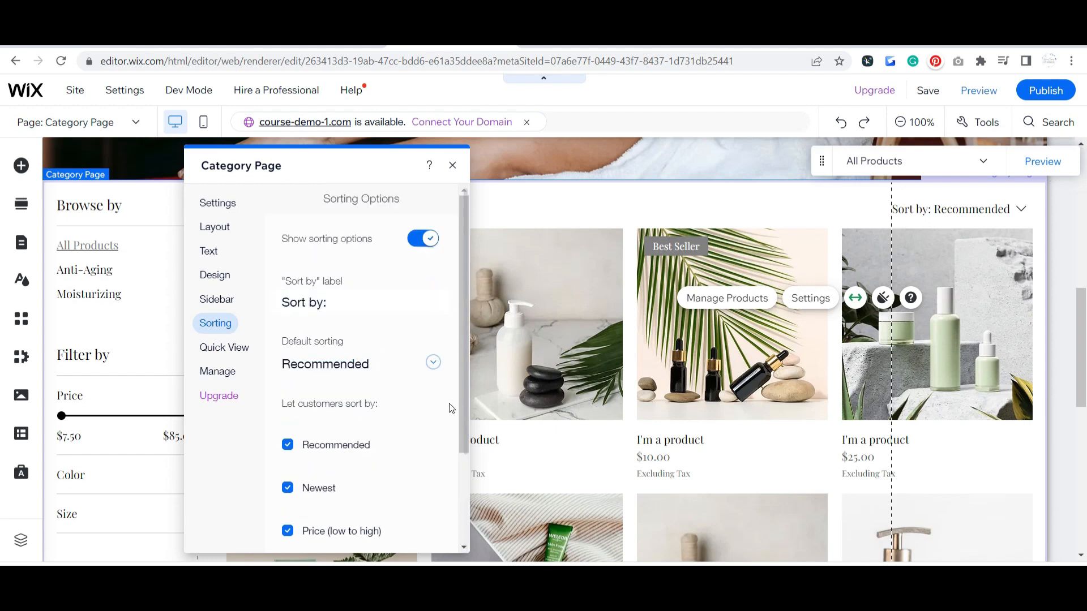
Review the choices offered for the gallery's default sorting, keep Recommended, and close the settings.
click(438, 372)
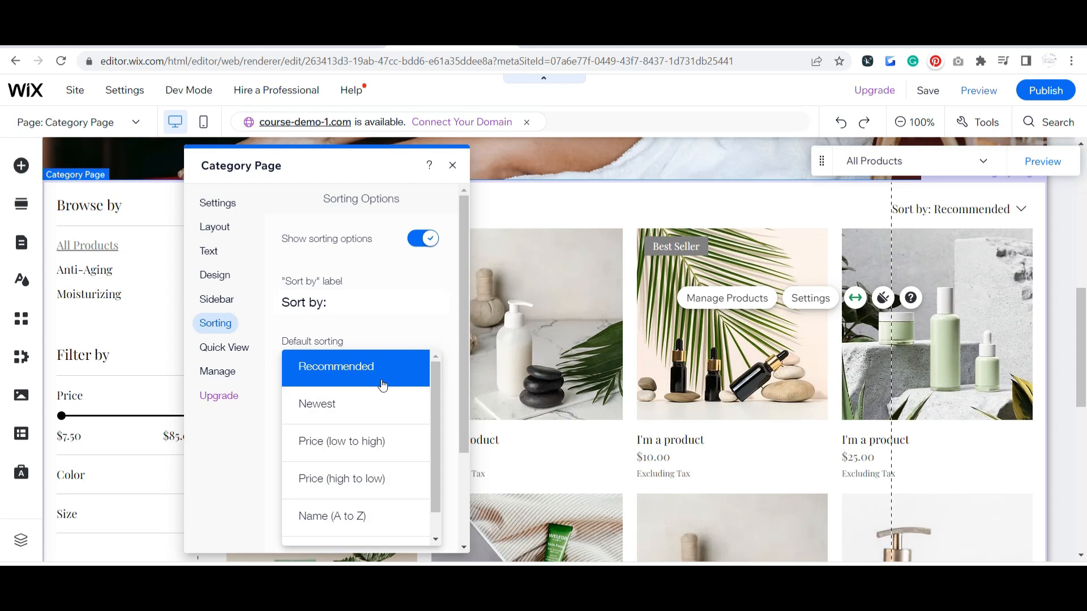
click(432, 315)
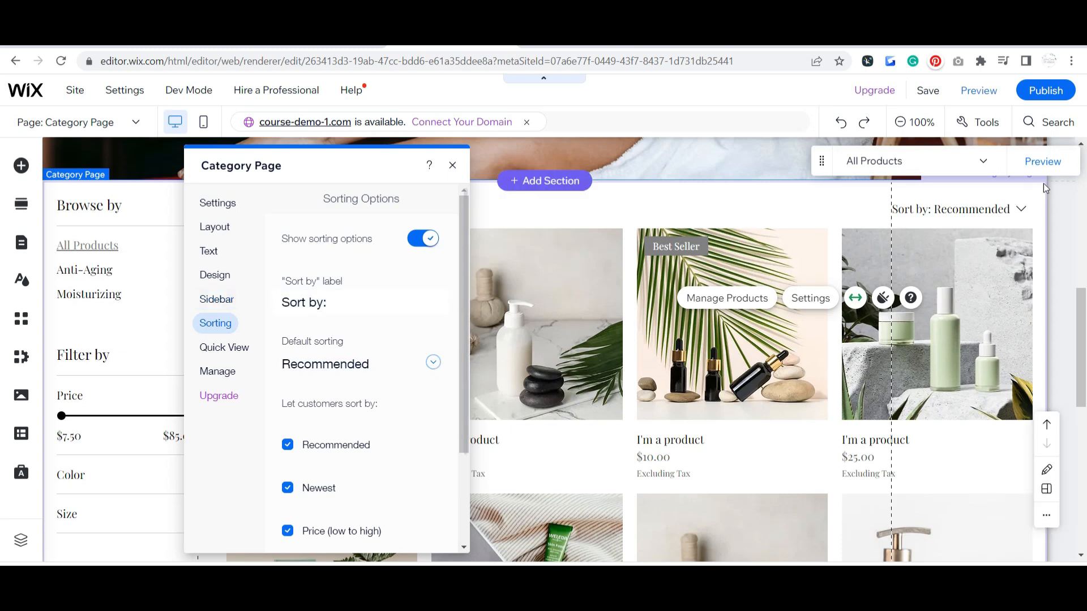
click(1002, 209)
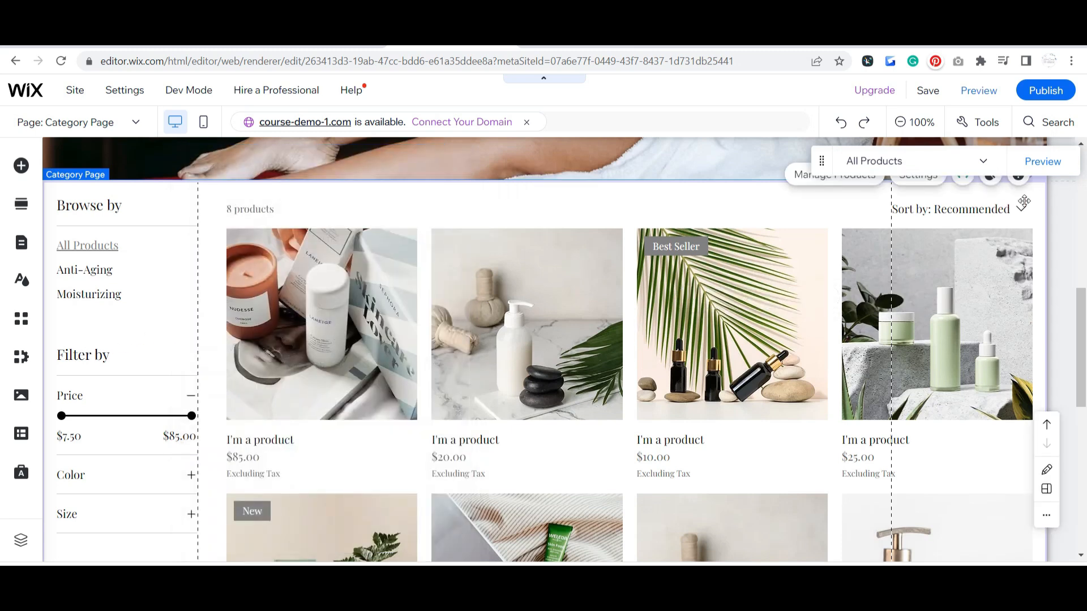
Open the sidebar's filter settings for the product gallery and move the settings window clear of the page's filter list.
click(751, 295)
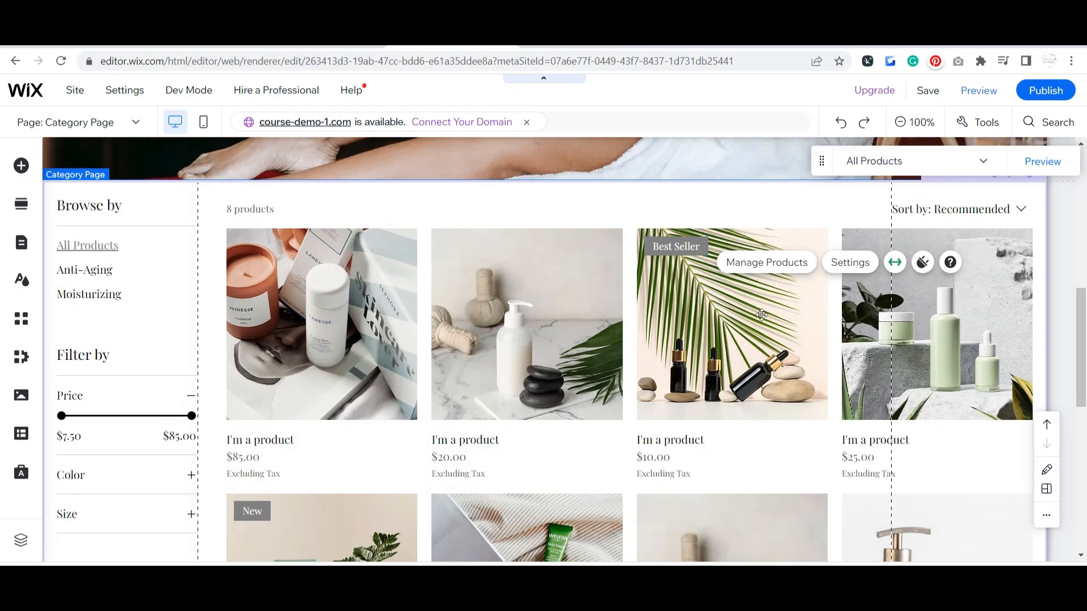
click(869, 294)
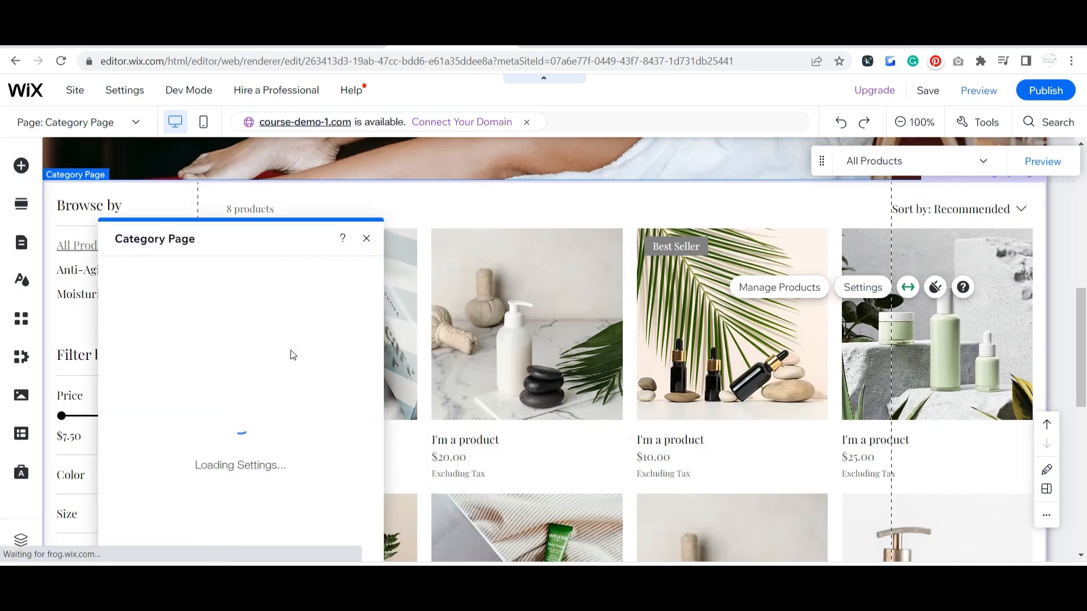
click(136, 372)
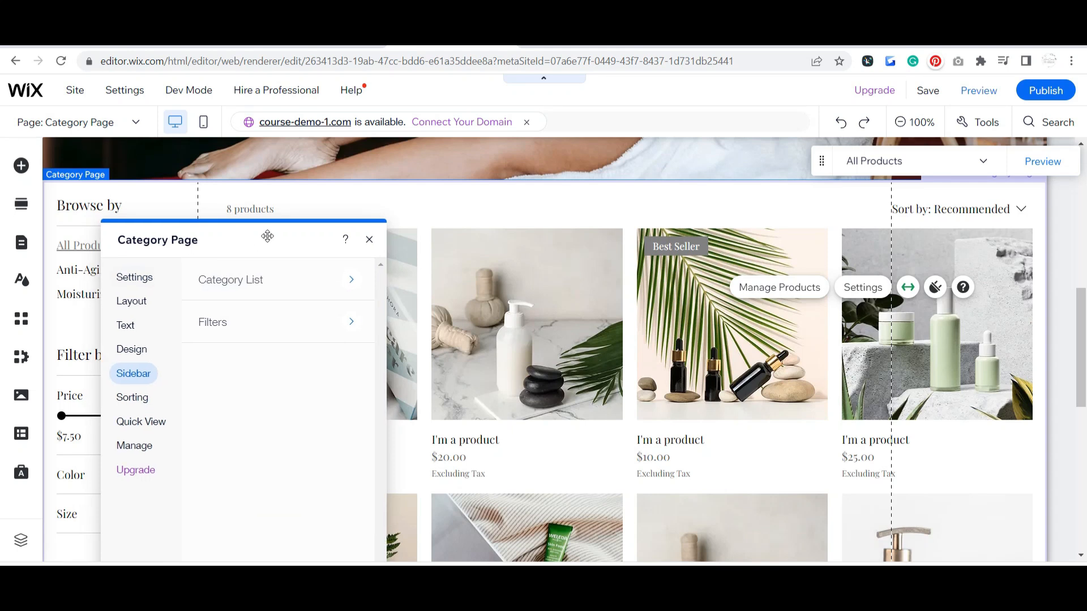
drag(267, 236, 573, 184)
click(655, 271)
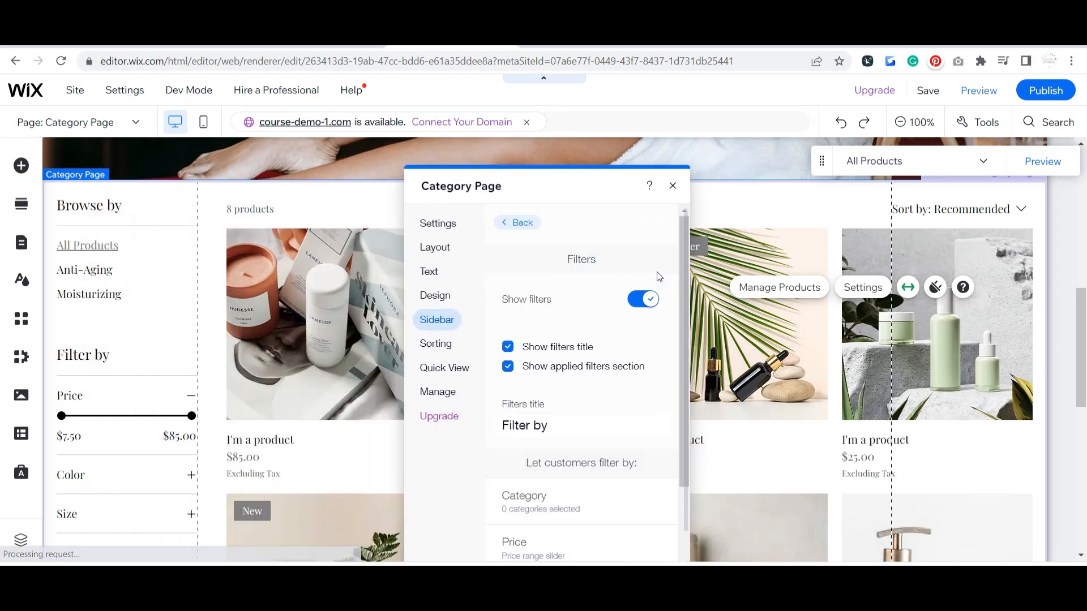
scroll(607, 345, down, 2)
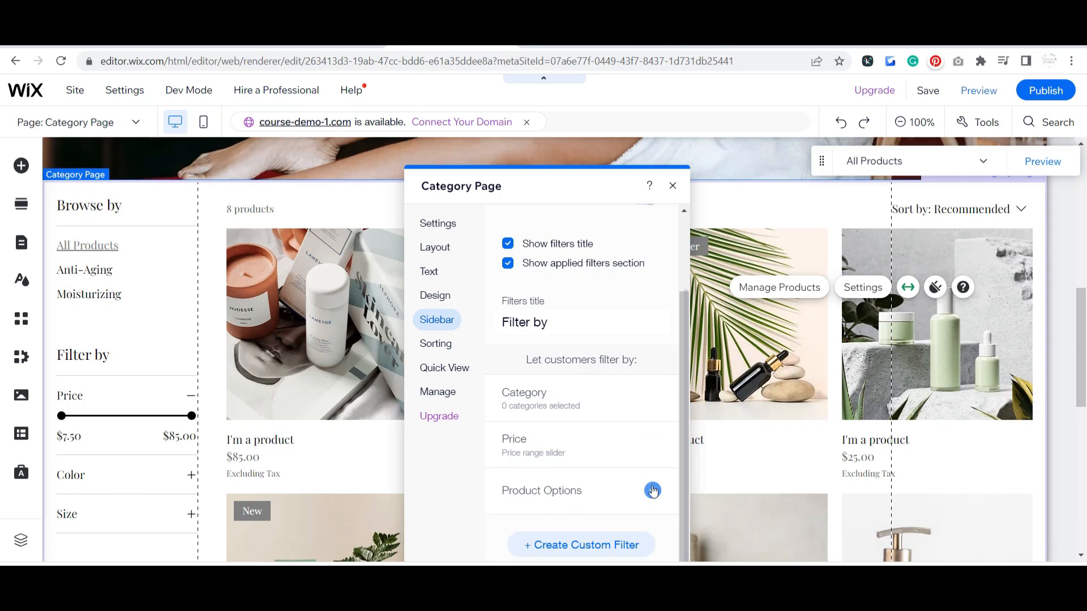
Hide the Product Options filter from the gallery's sidebar and show it again.
click(651, 490)
click(602, 490)
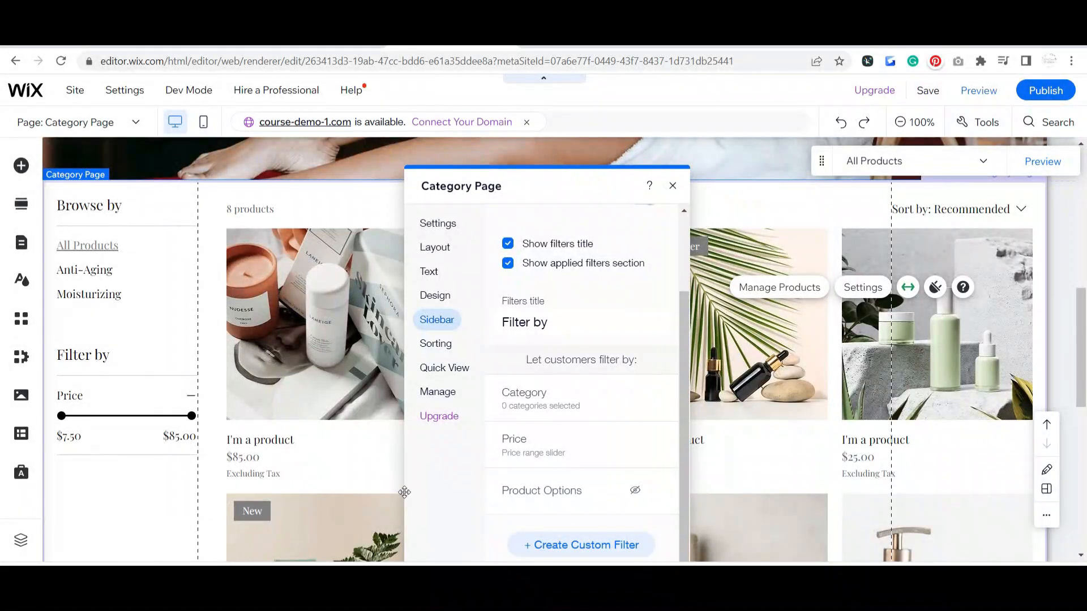
click(652, 491)
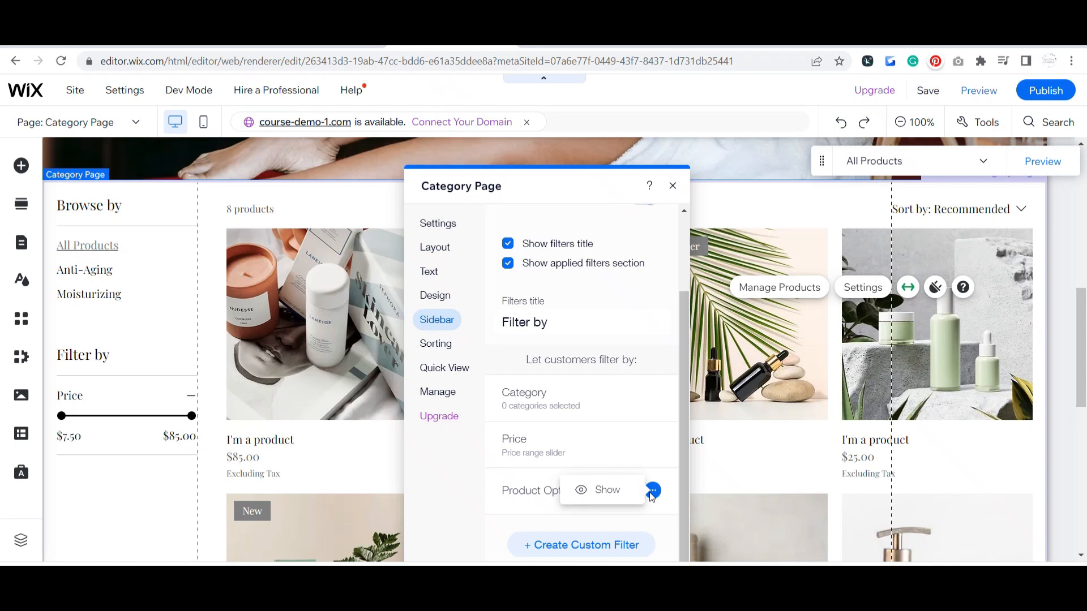
click(604, 494)
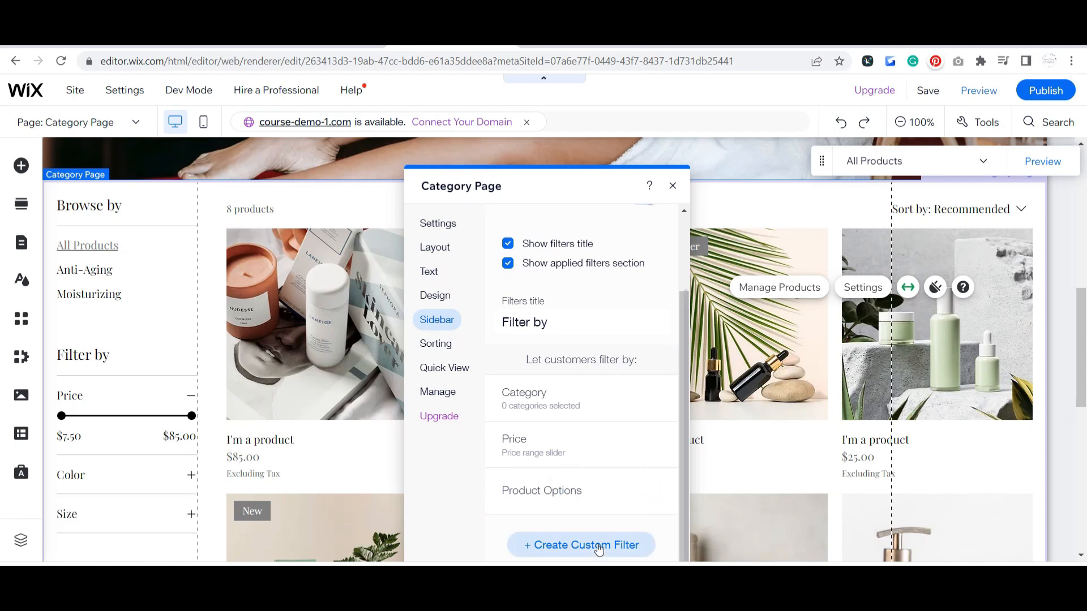
Hide the Product Options filter and create a custom filter that includes the Anti-Aging and Moisturizing categories.
click(652, 491)
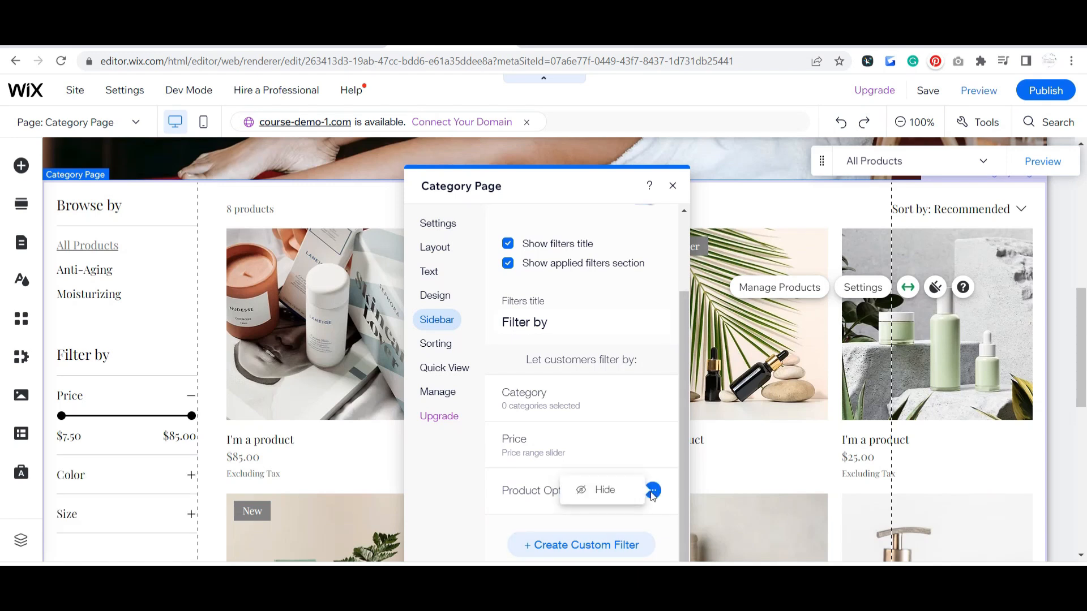
click(605, 491)
click(596, 545)
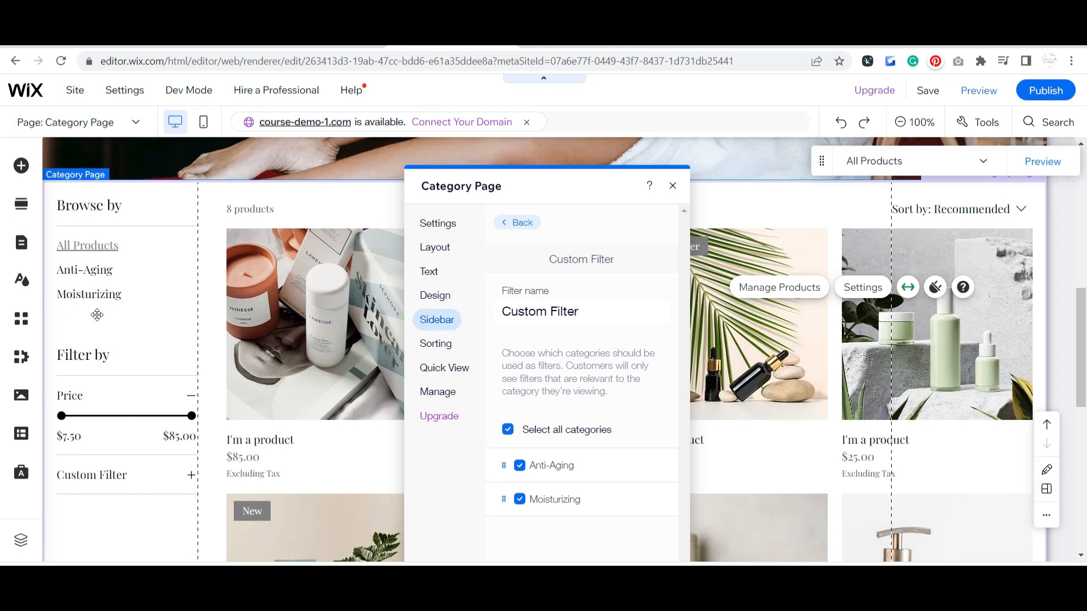
Switch Show Quick View off and back on in the gallery's Quick View settings, and close the settings.
click(447, 368)
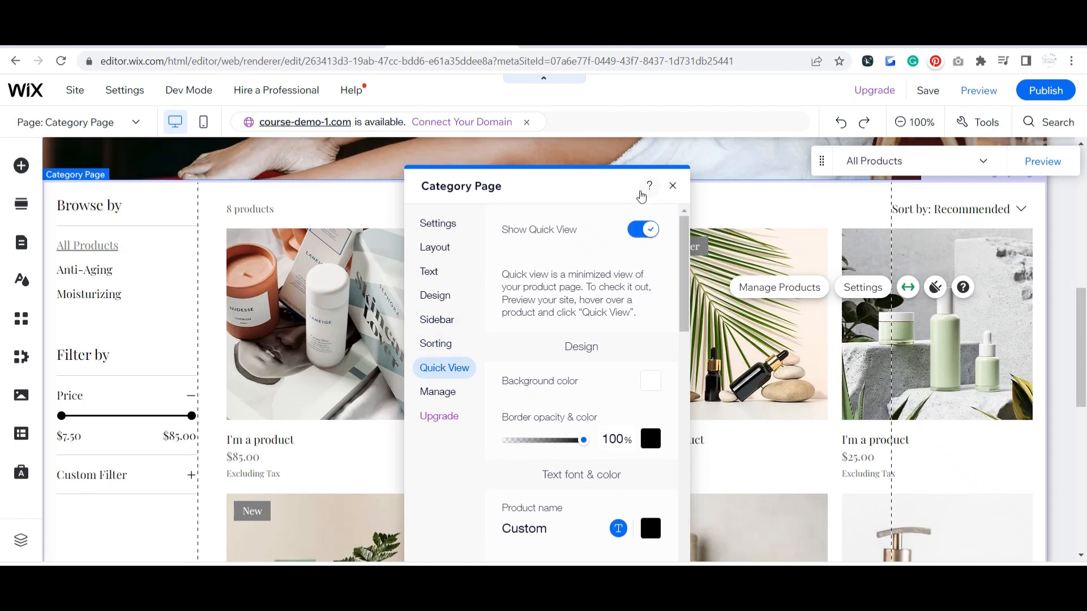
click(635, 236)
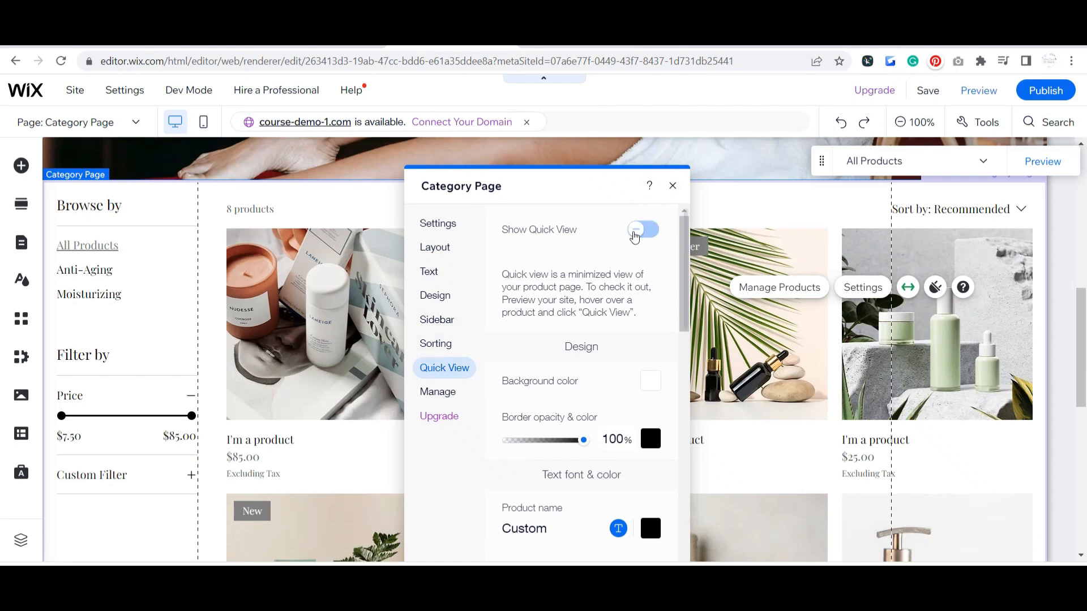
click(672, 186)
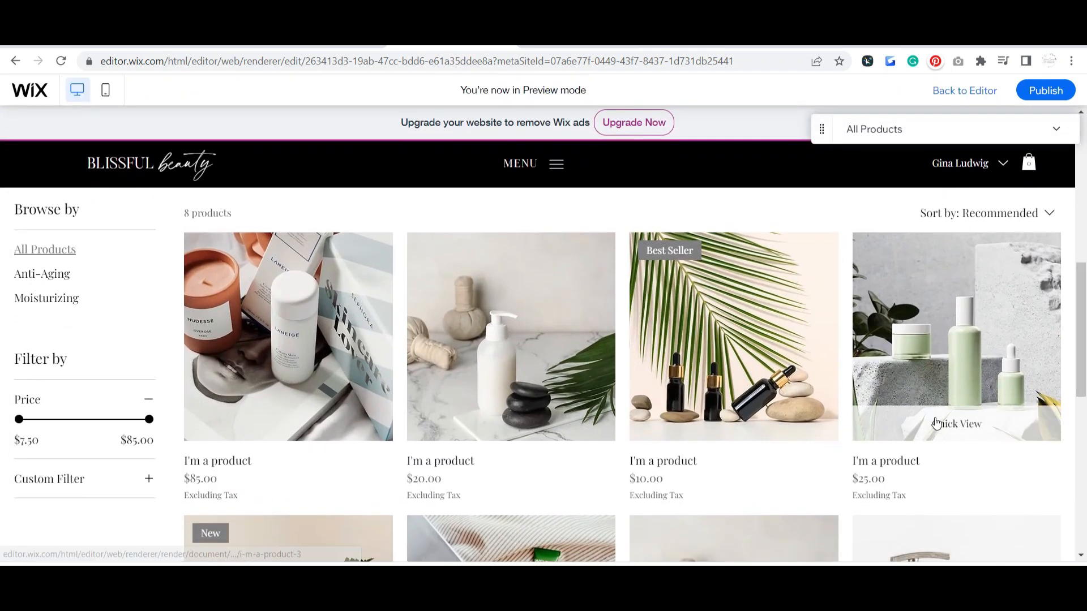
Preview the site, open the Quick View of the fourth product in the first row, close it, and return to the editor.
click(1000, 426)
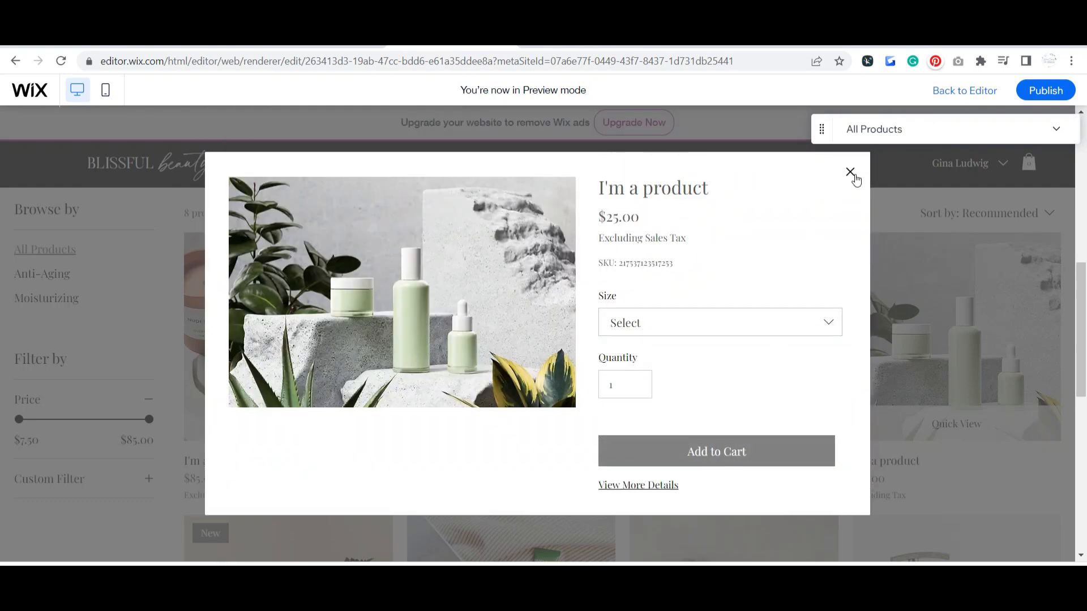
click(850, 172)
scroll(600, 373, down, 1)
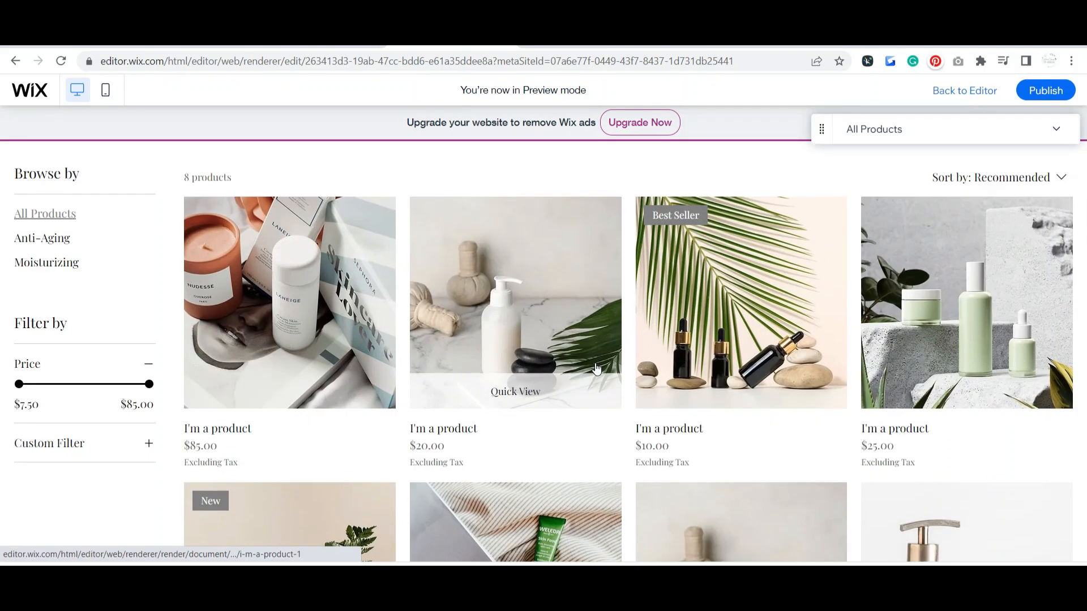
click(965, 91)
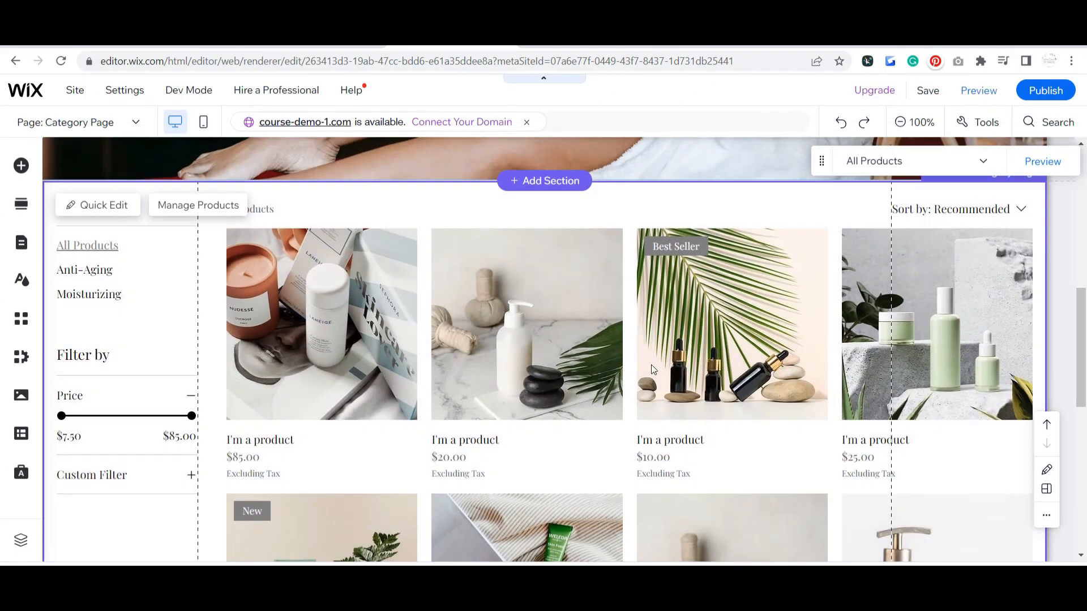
click(651, 365)
click(742, 333)
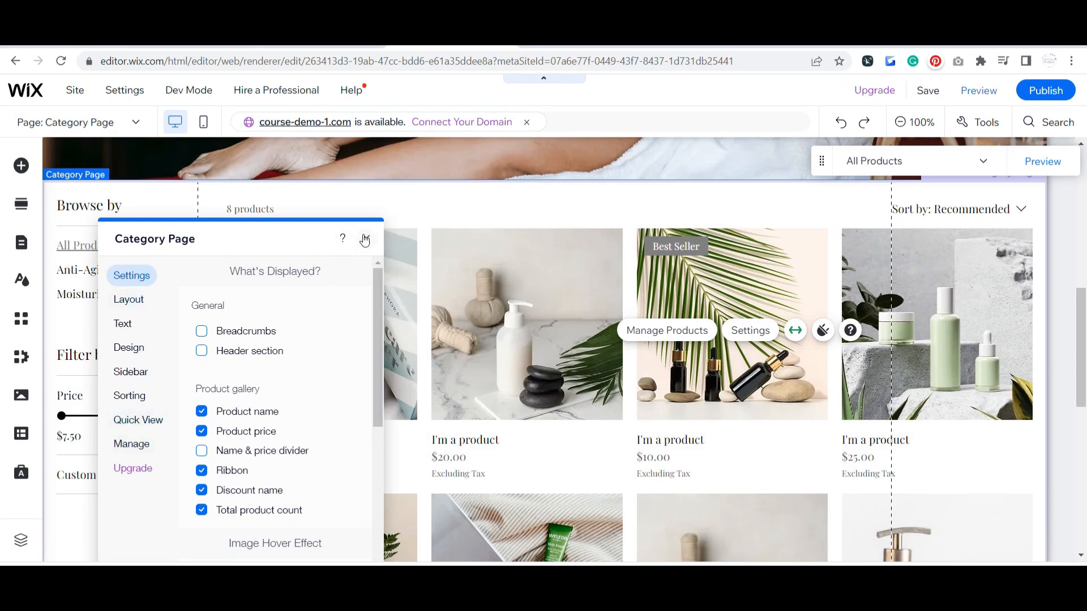
click(130, 372)
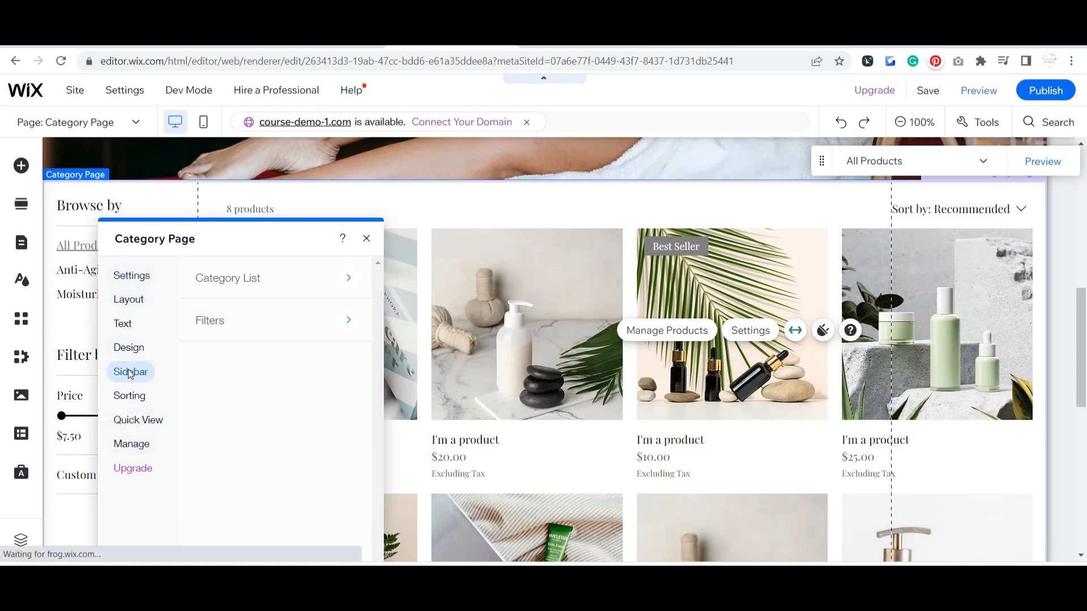
click(416, 269)
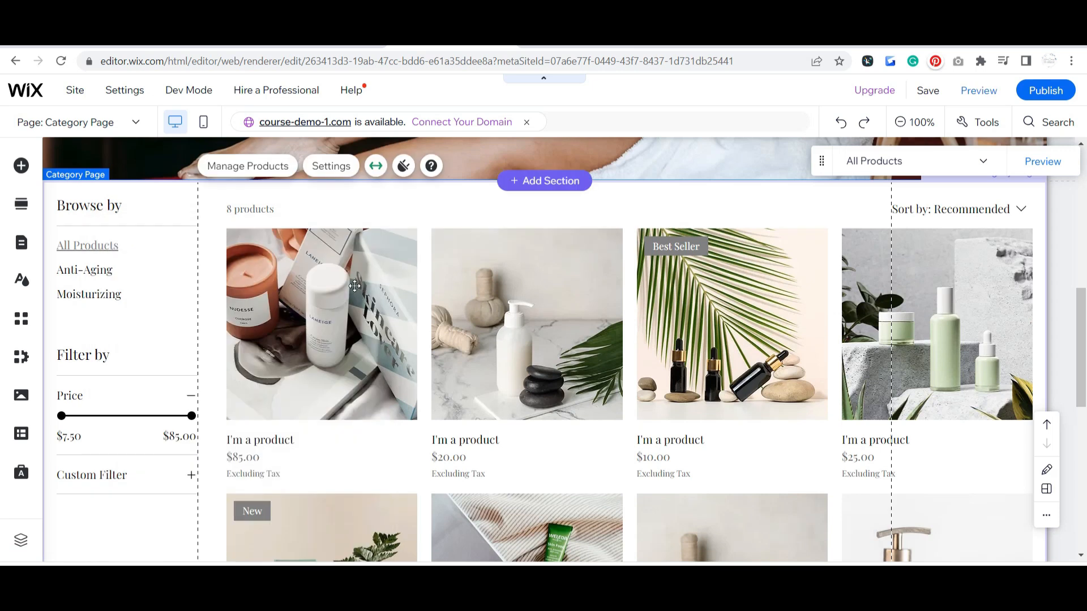
Open the product gallery's sidebar settings and turn off the category list.
click(331, 166)
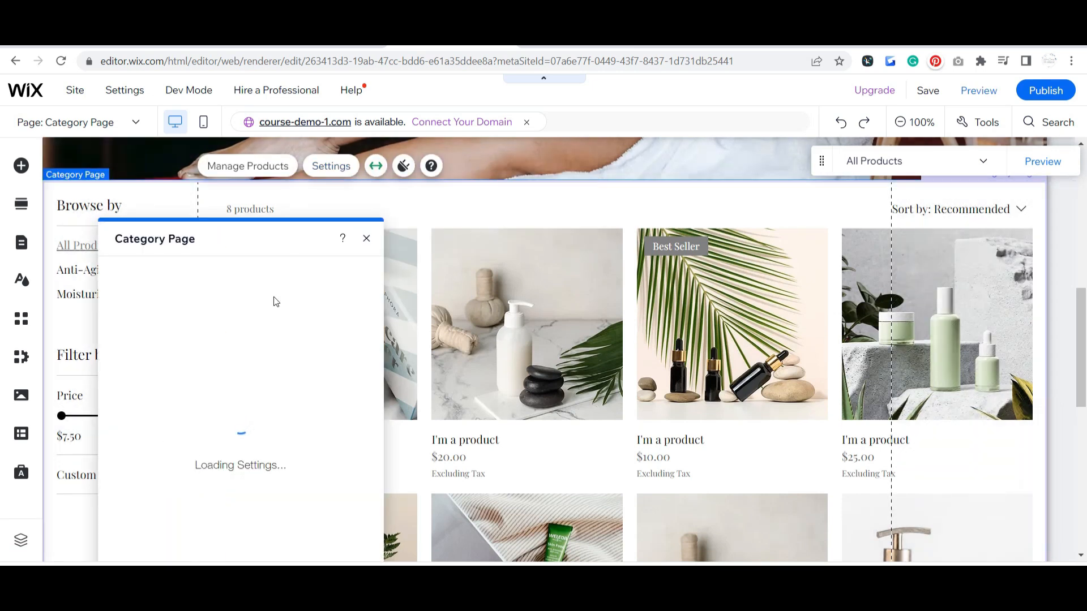
click(133, 383)
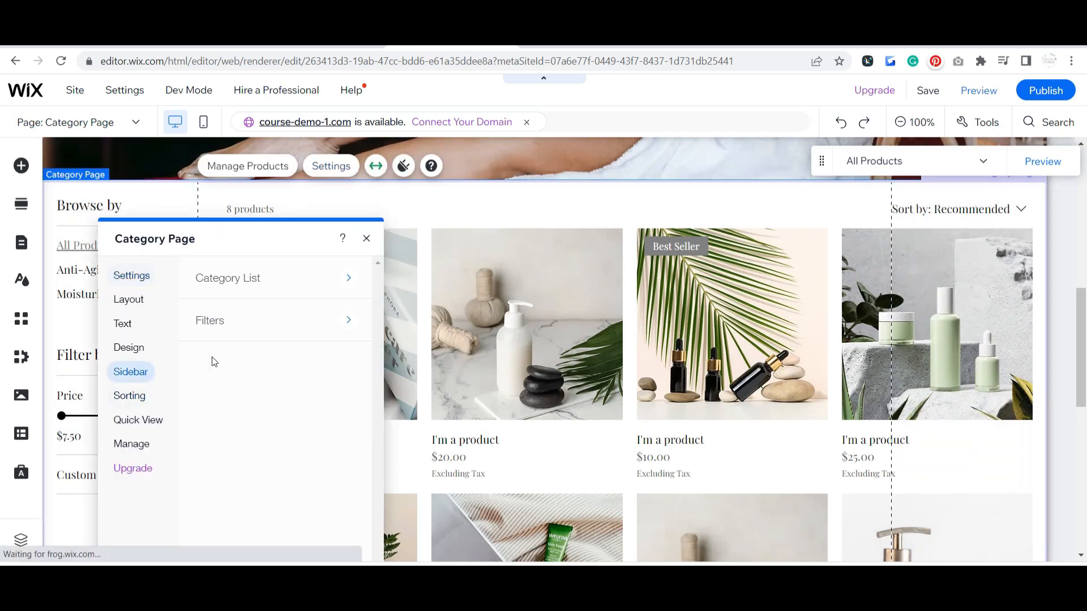
click(343, 285)
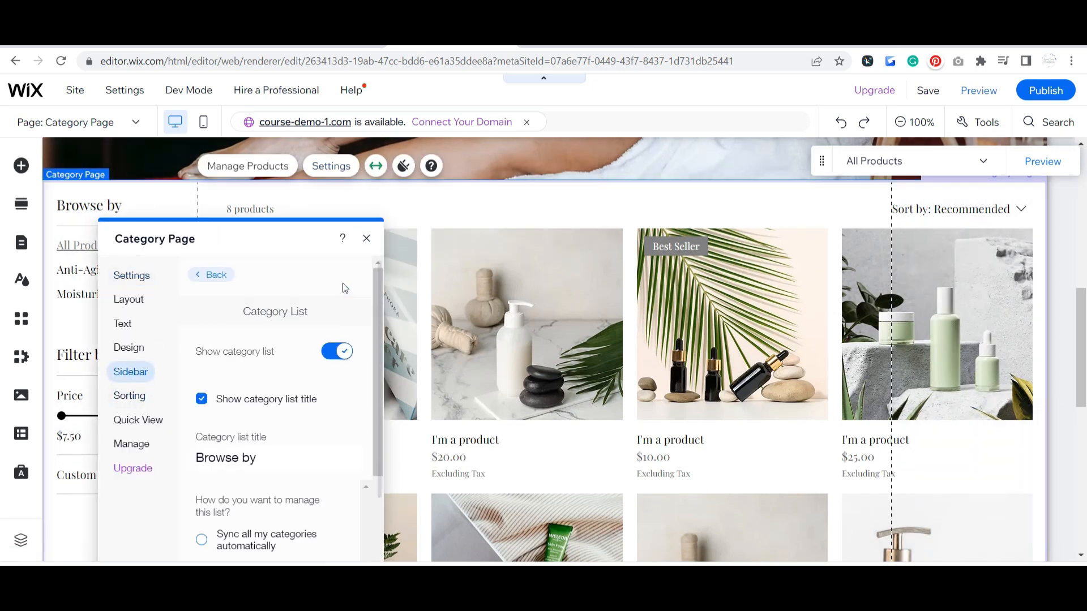
click(336, 351)
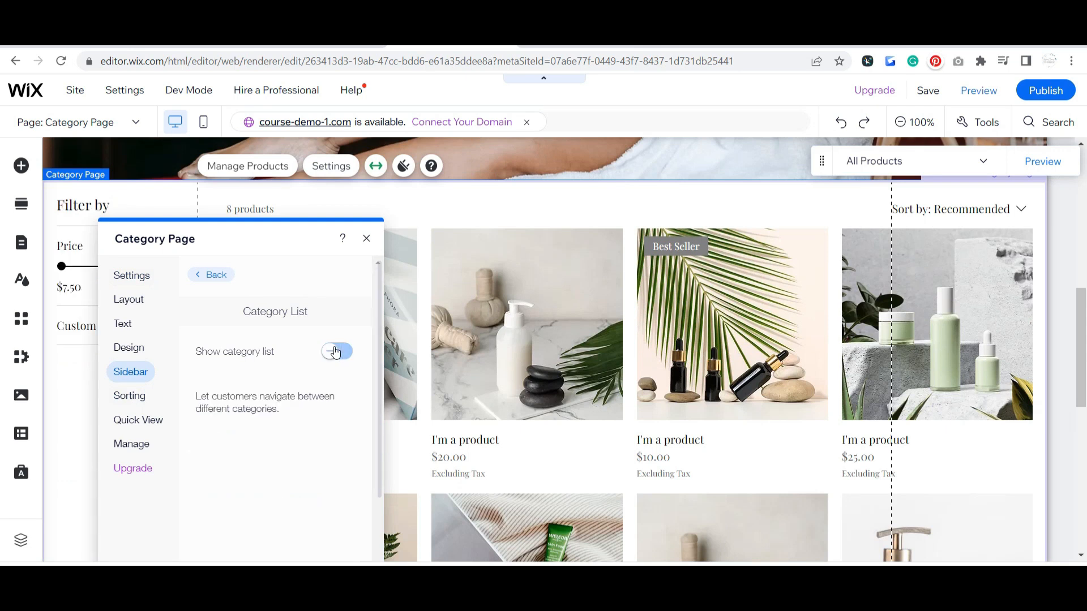
Turn off the sidebar's filters so the gallery fills the full page width, and close the settings.
click(209, 275)
click(346, 320)
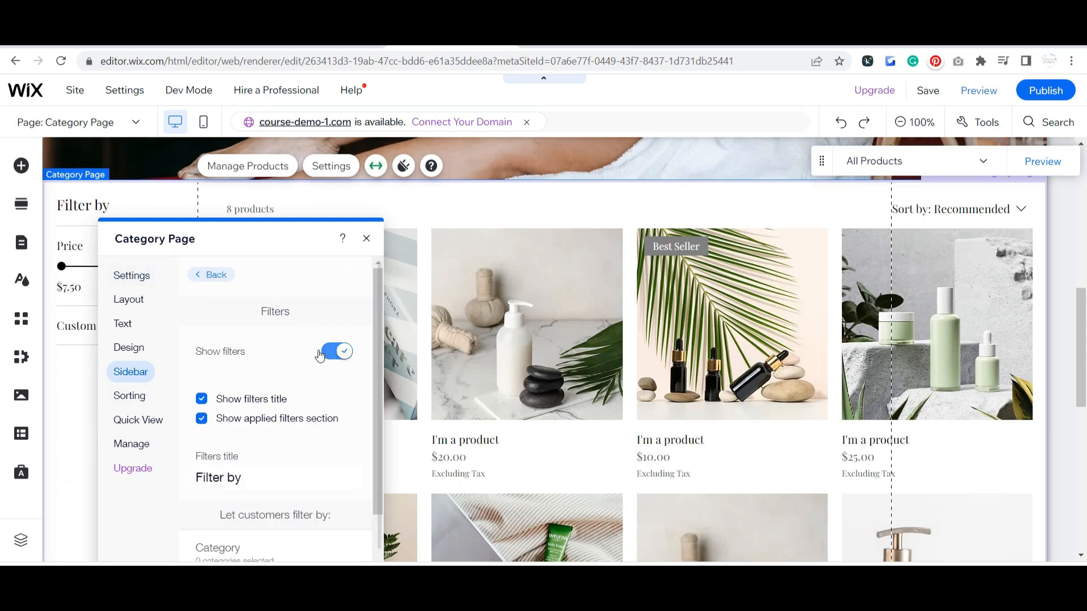
click(335, 352)
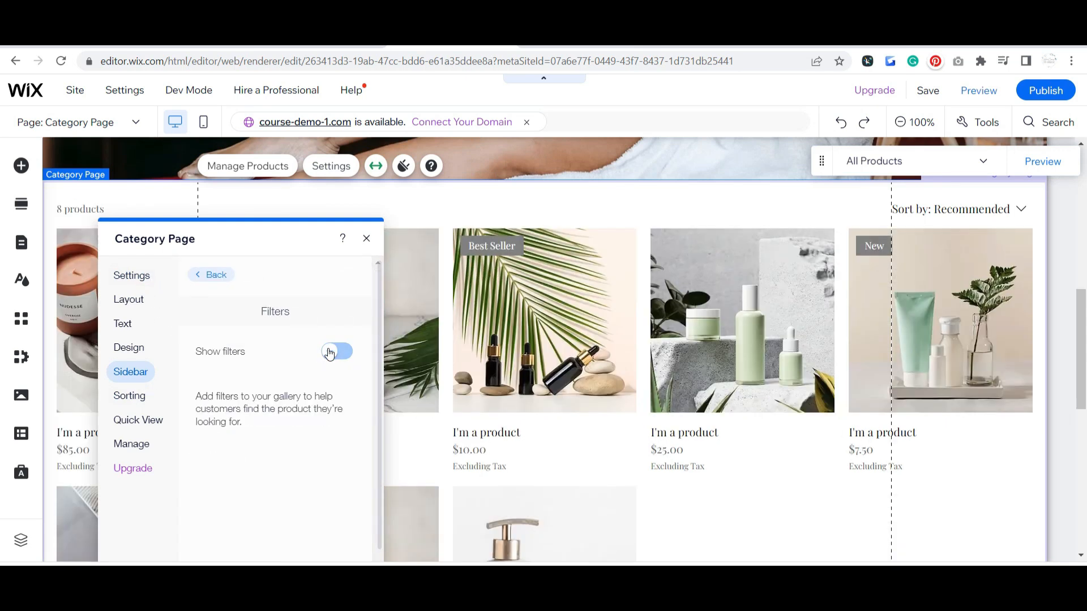
click(366, 240)
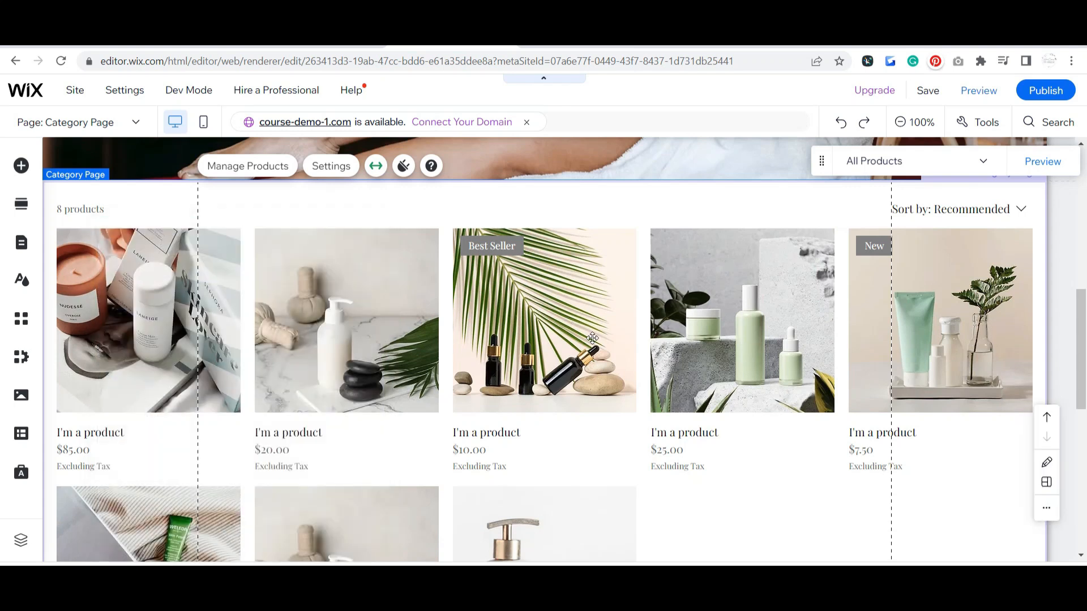
Undo the sidebar changes to bring back the category list and the original filters.
click(841, 123)
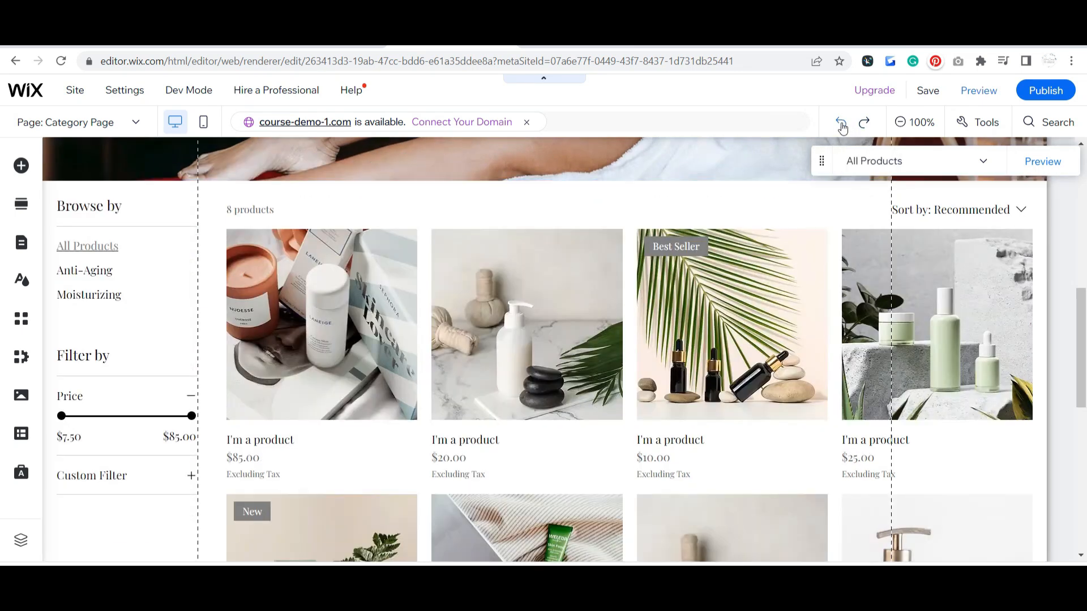
click(842, 122)
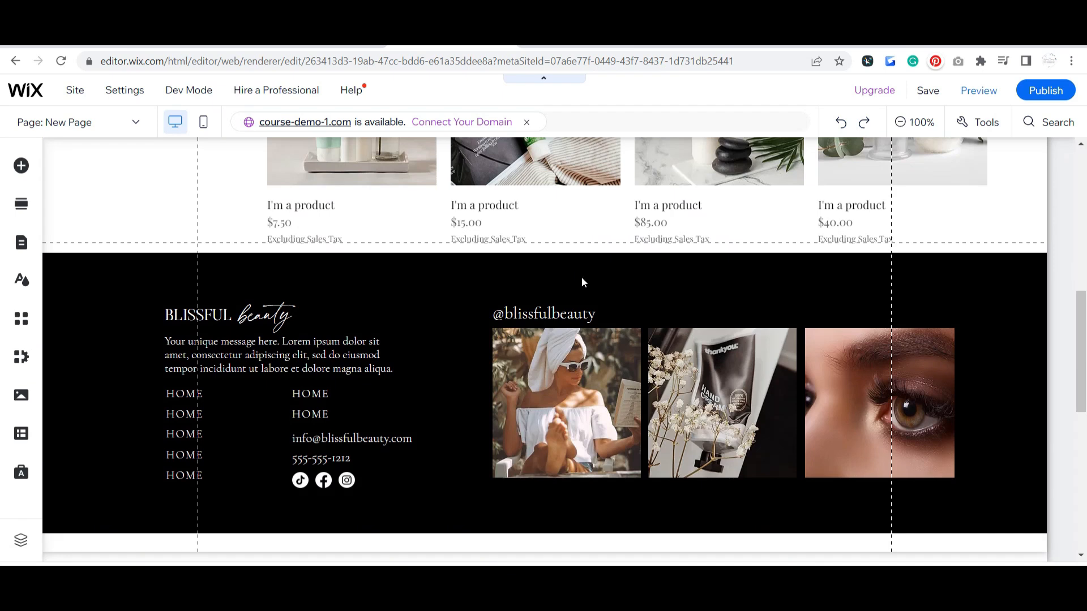
Compare the product gallery and filters on the New Page with those on the Category Page.
scroll(582, 276, up, 5)
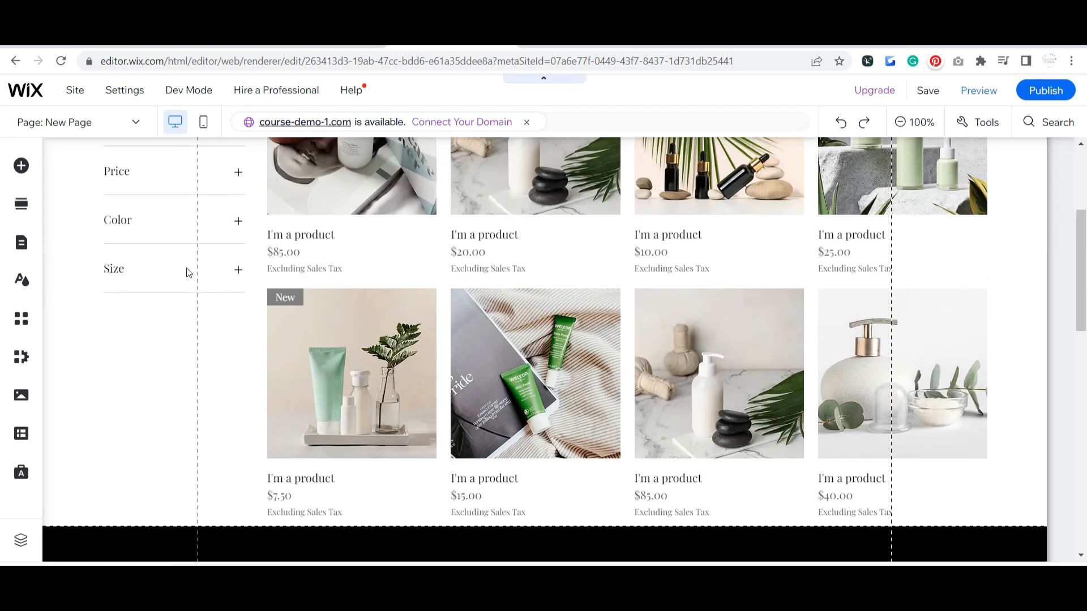
scroll(241, 269, up, 1)
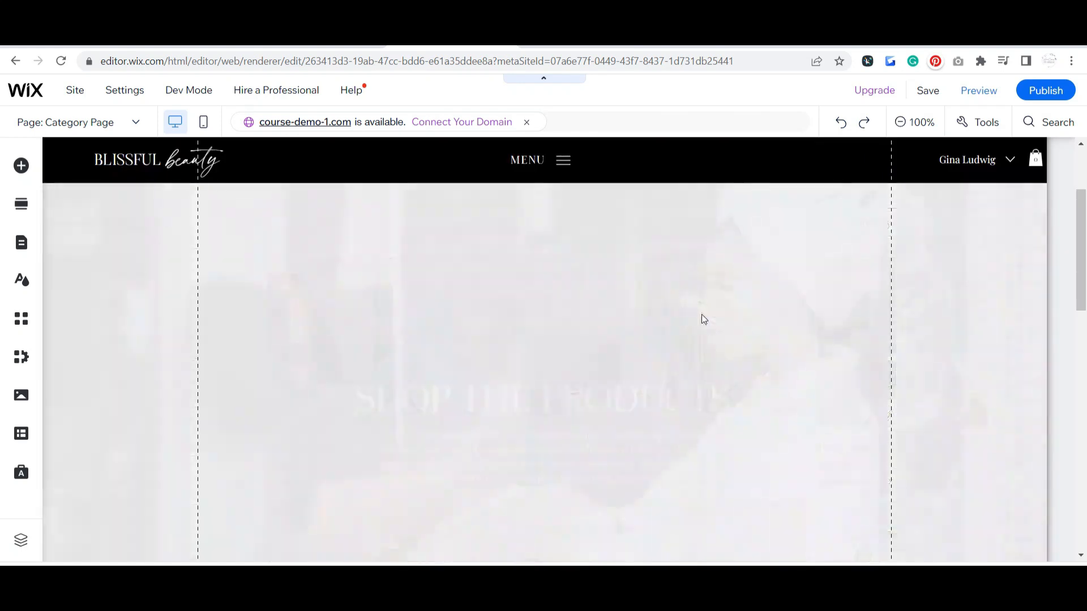
scroll(703, 318, down, 7)
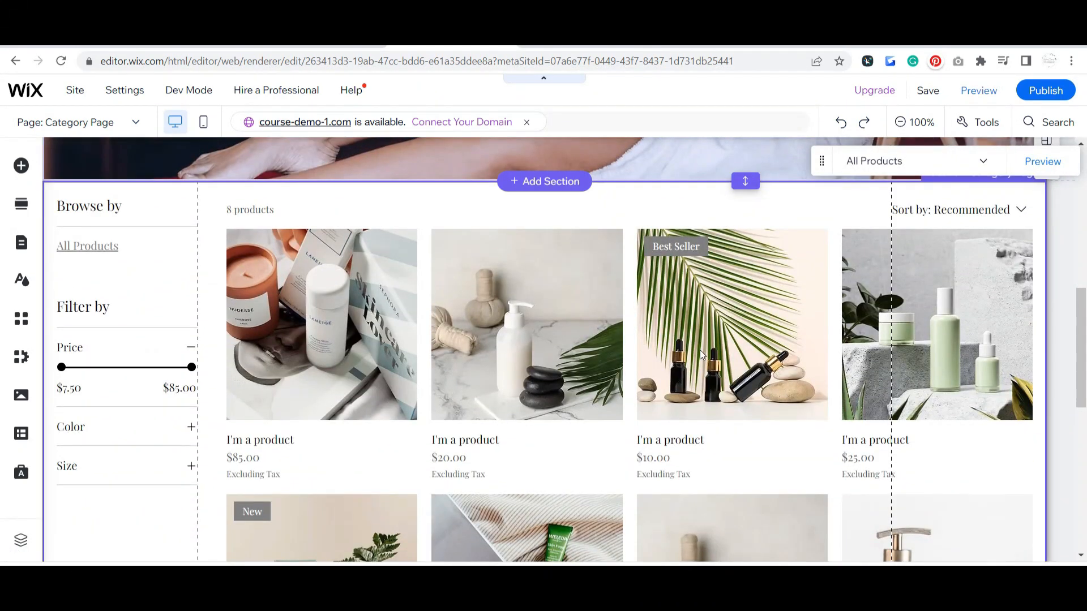
scroll(699, 349, up, 7)
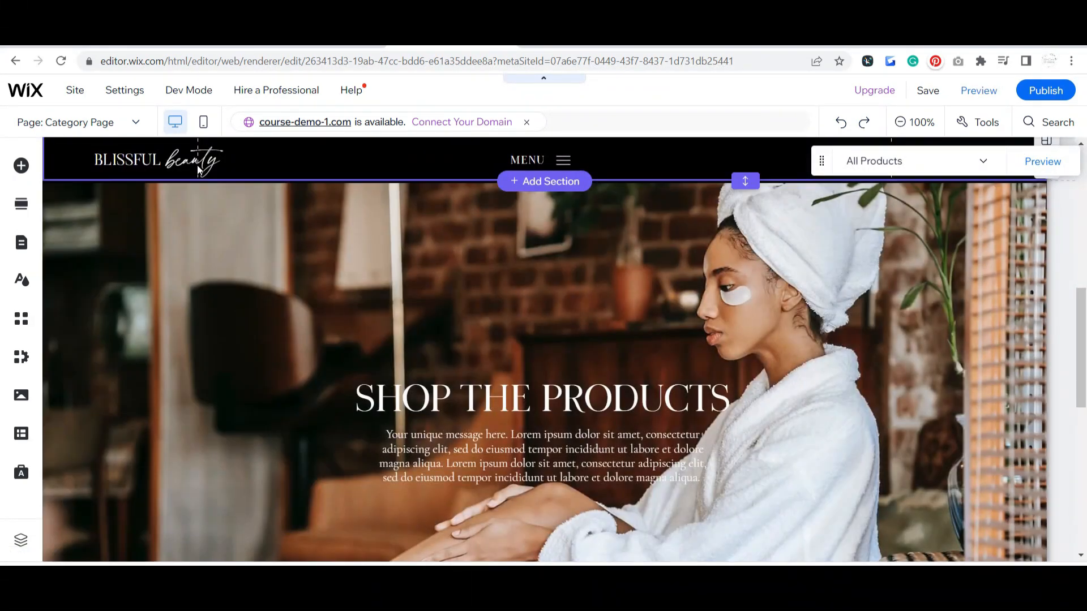
Switch from the Category Page to the store's Product Page and close the site pages list.
click(111, 125)
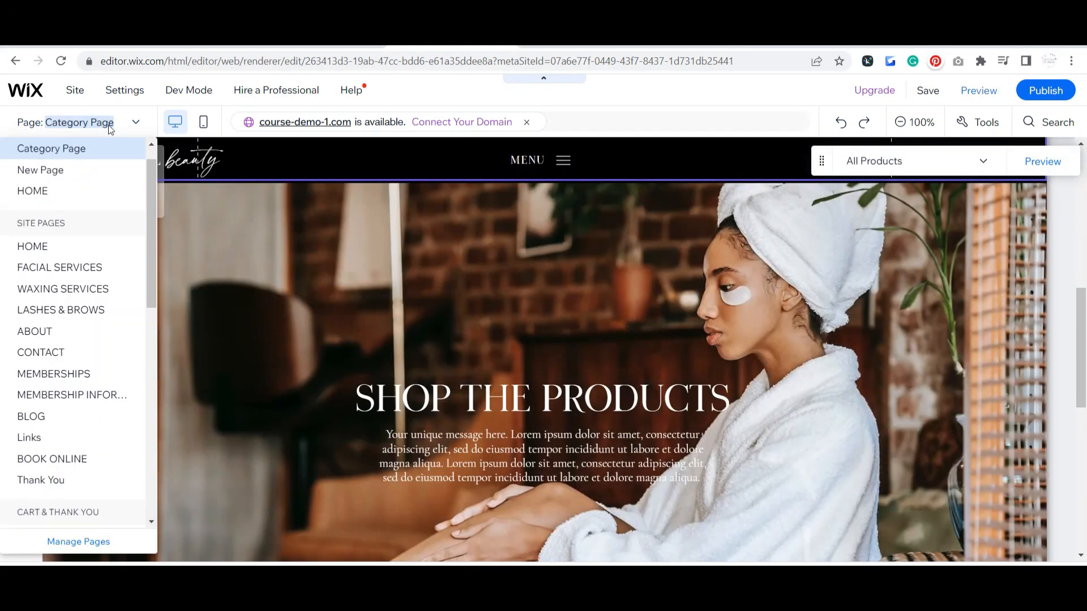
click(94, 542)
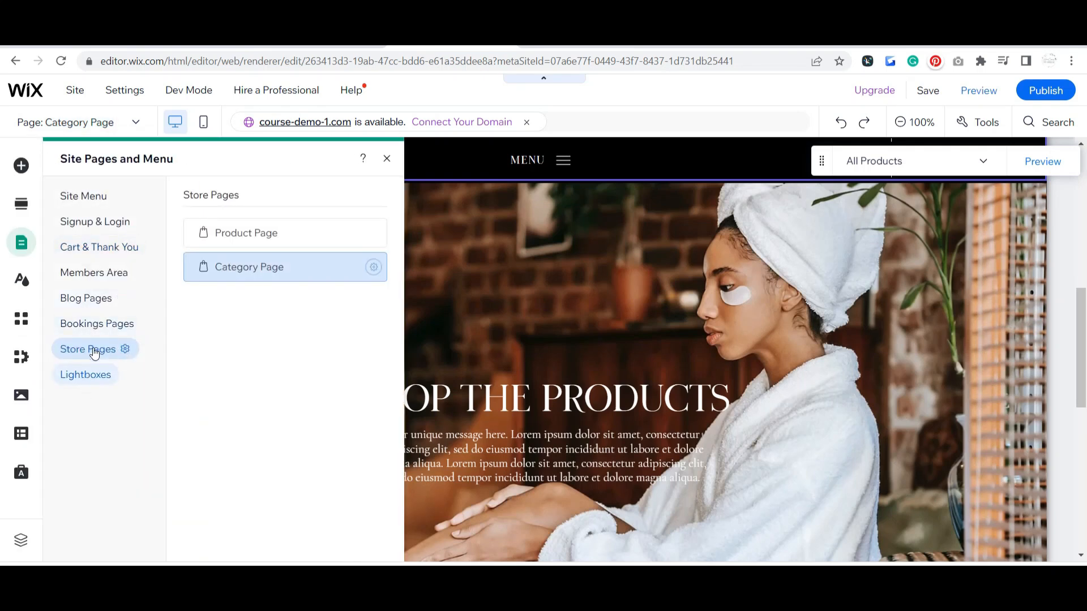
click(280, 238)
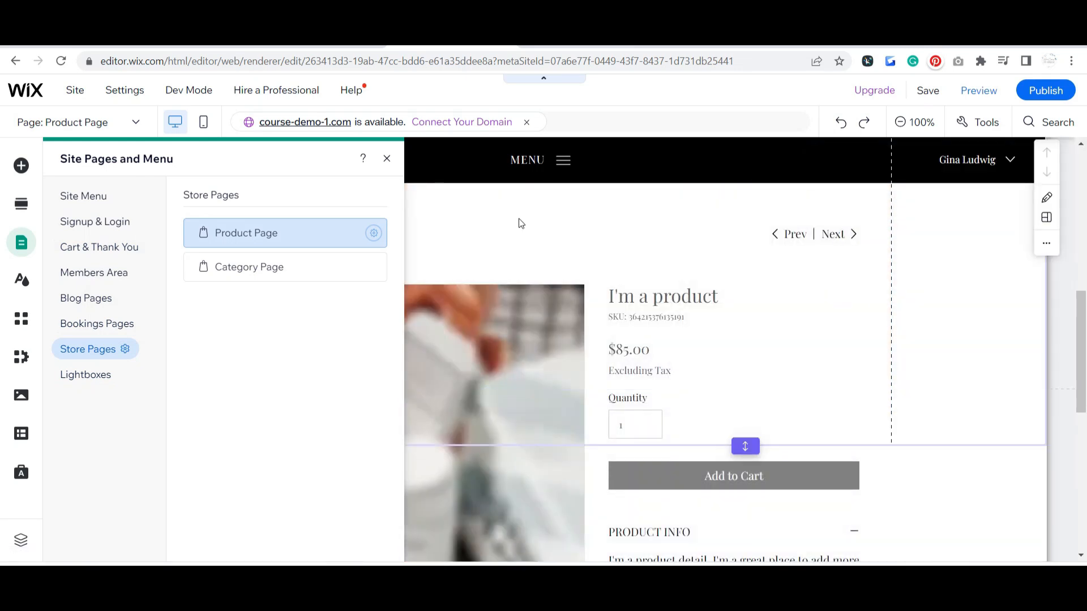
click(430, 206)
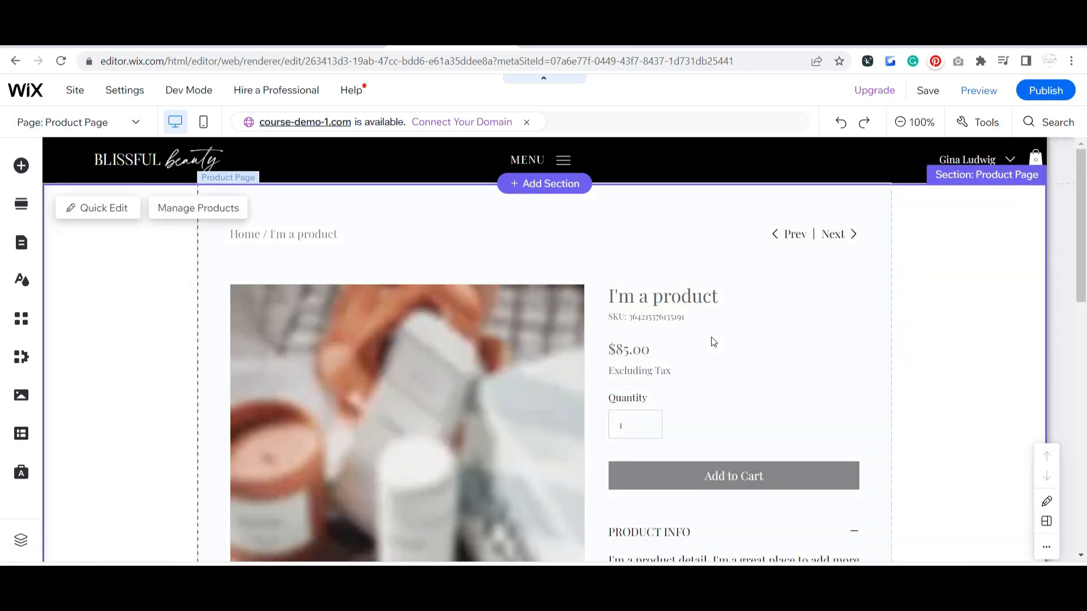
Open the product page element's settings and try the Sleek page layout.
click(711, 339)
click(808, 304)
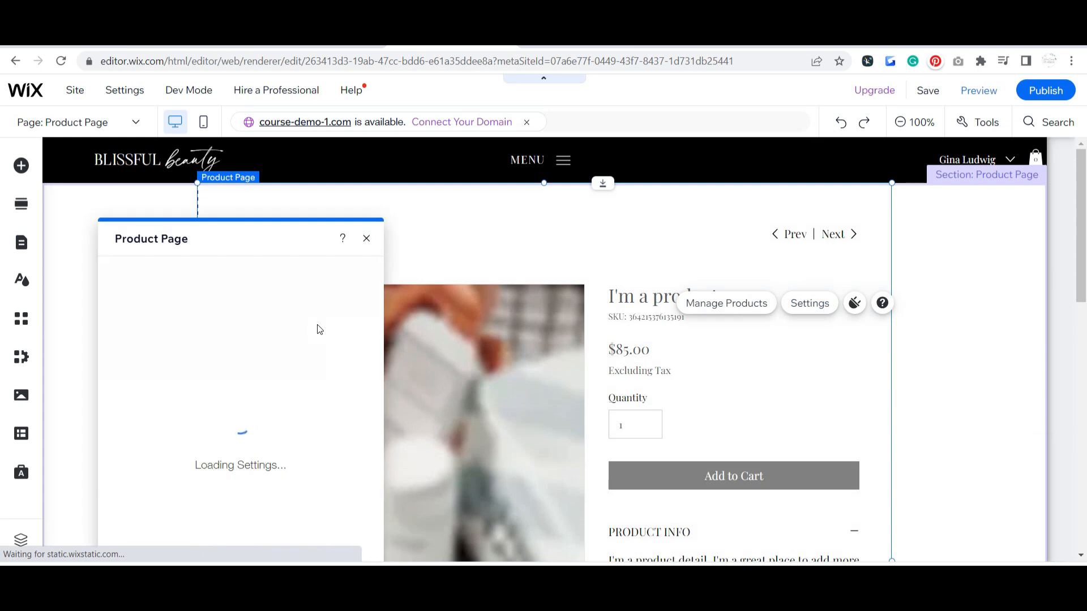
drag(241, 235, 252, 210)
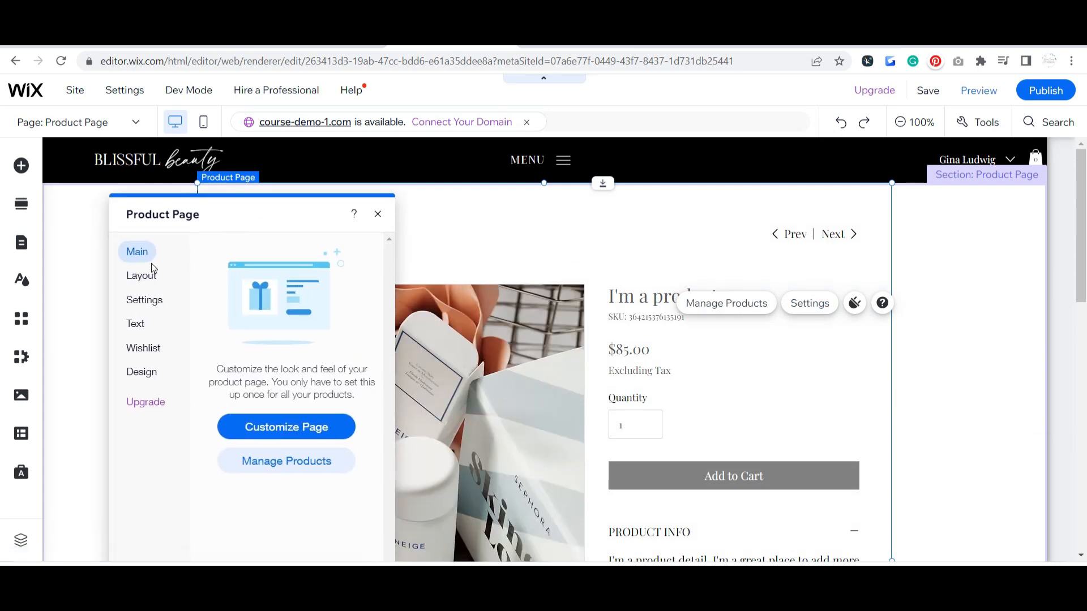
click(138, 278)
click(295, 338)
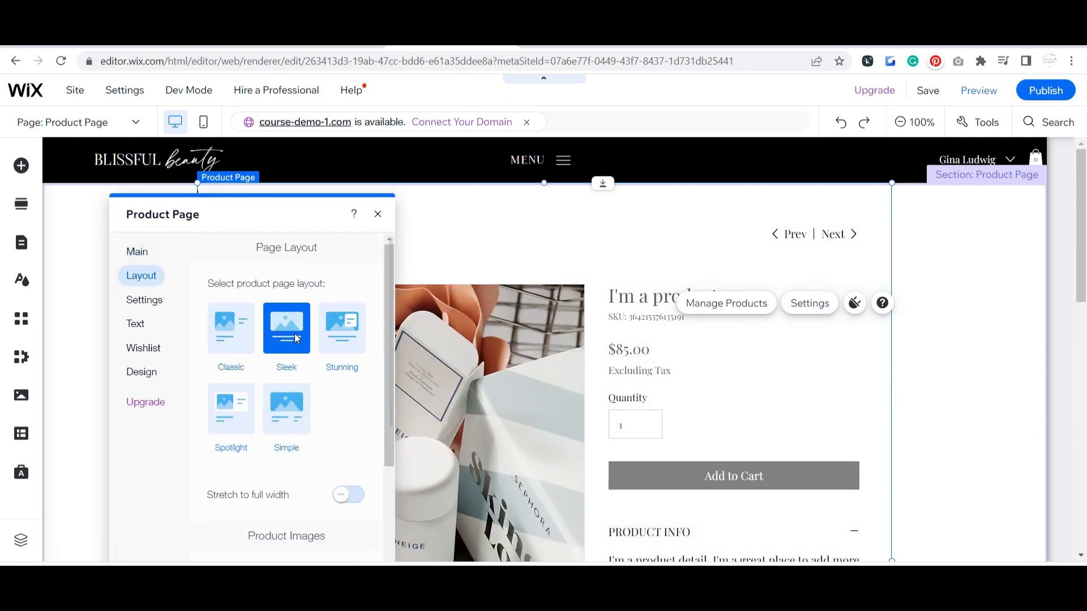
scroll(982, 413, down, 4)
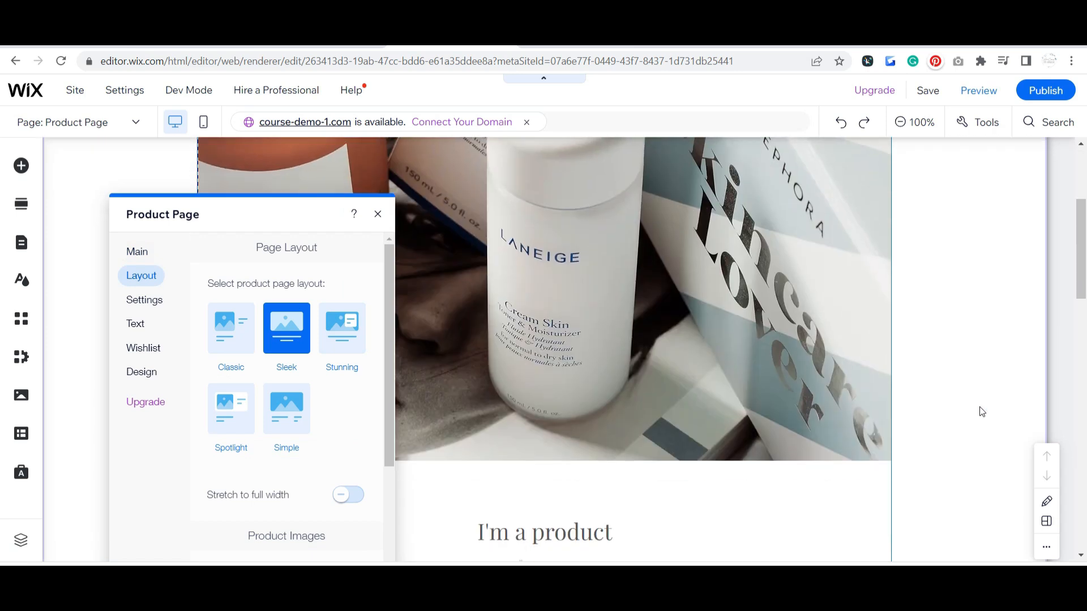
scroll(981, 411, down, 3)
Try the Stunning layout on the product page, and return it to the Classic layout.
click(342, 328)
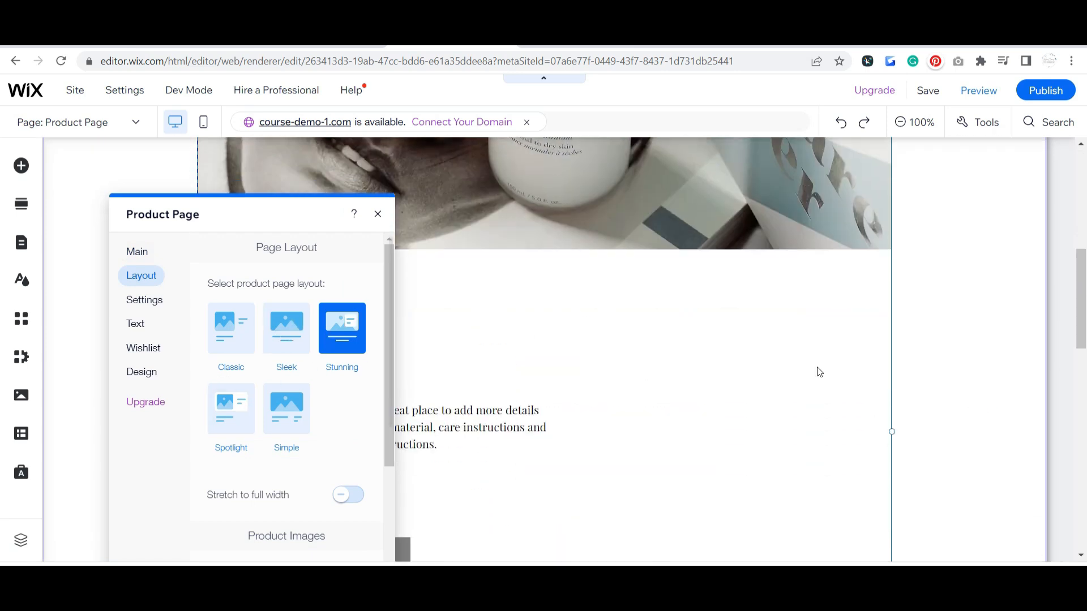
scroll(1016, 359, up, 5)
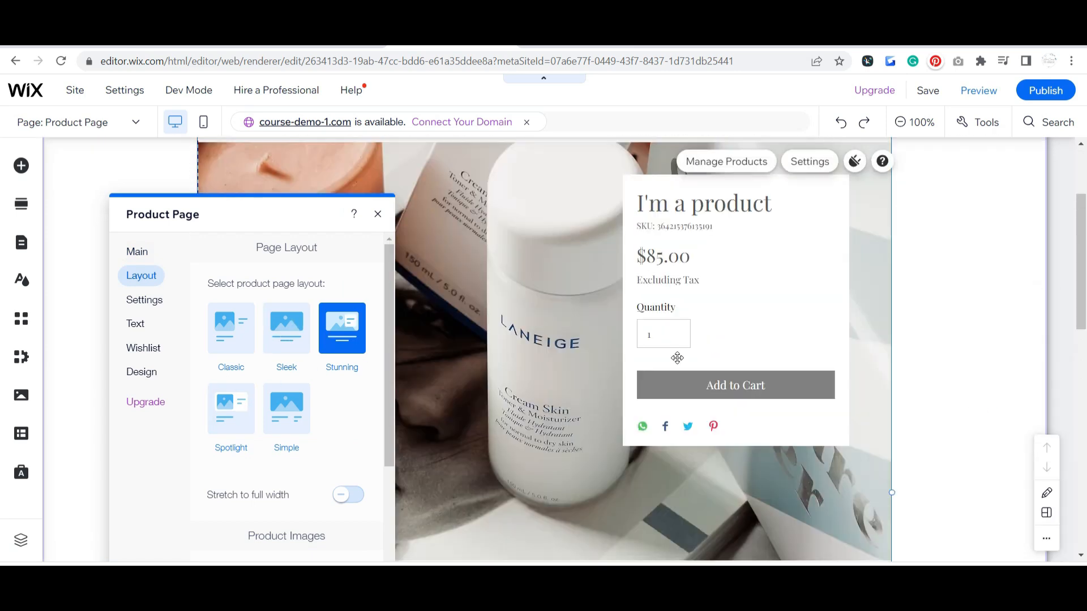
click(232, 328)
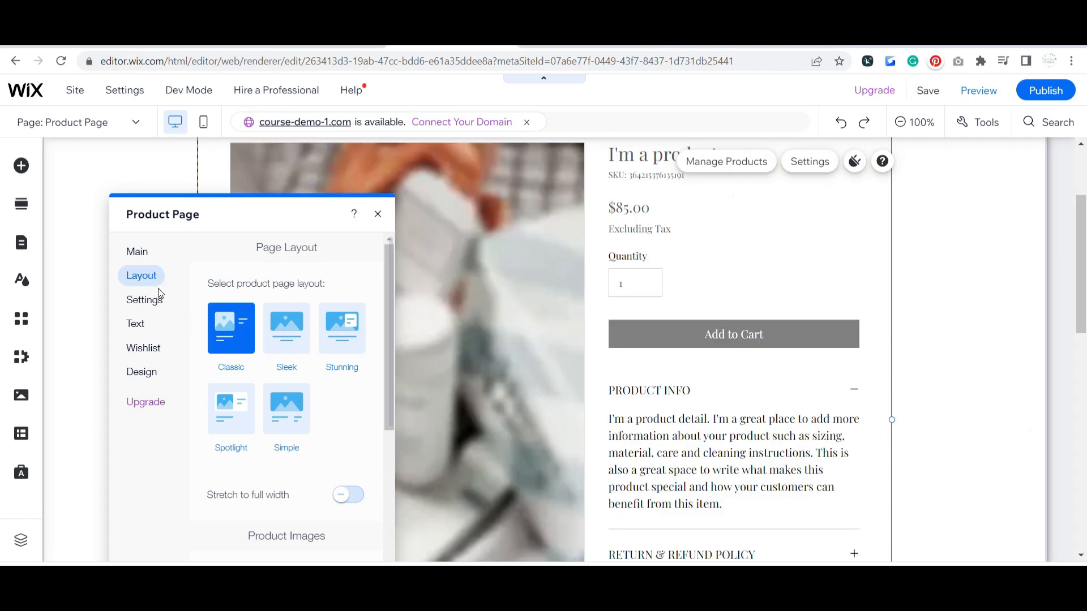
Review the product page's display, Add to Cart, Buy Now and social media settings, and close them.
click(154, 299)
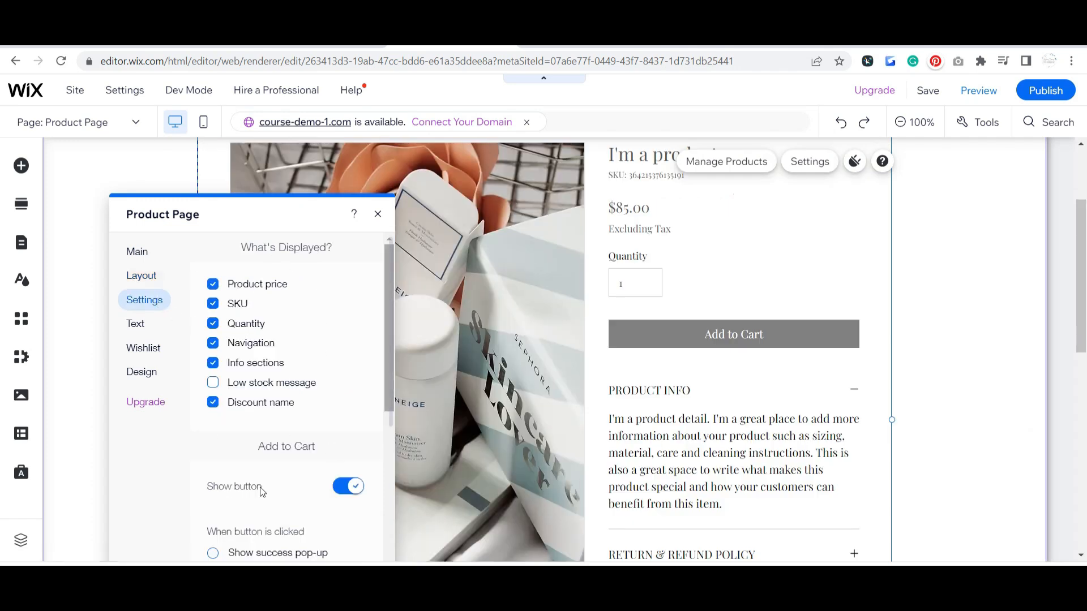
scroll(218, 401, down, 7)
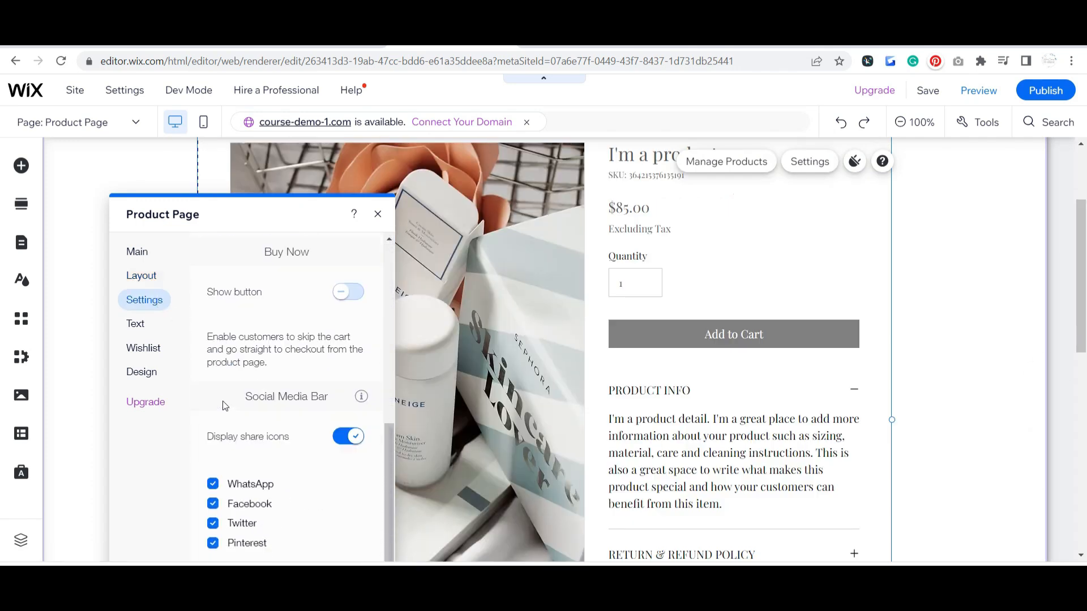
click(955, 298)
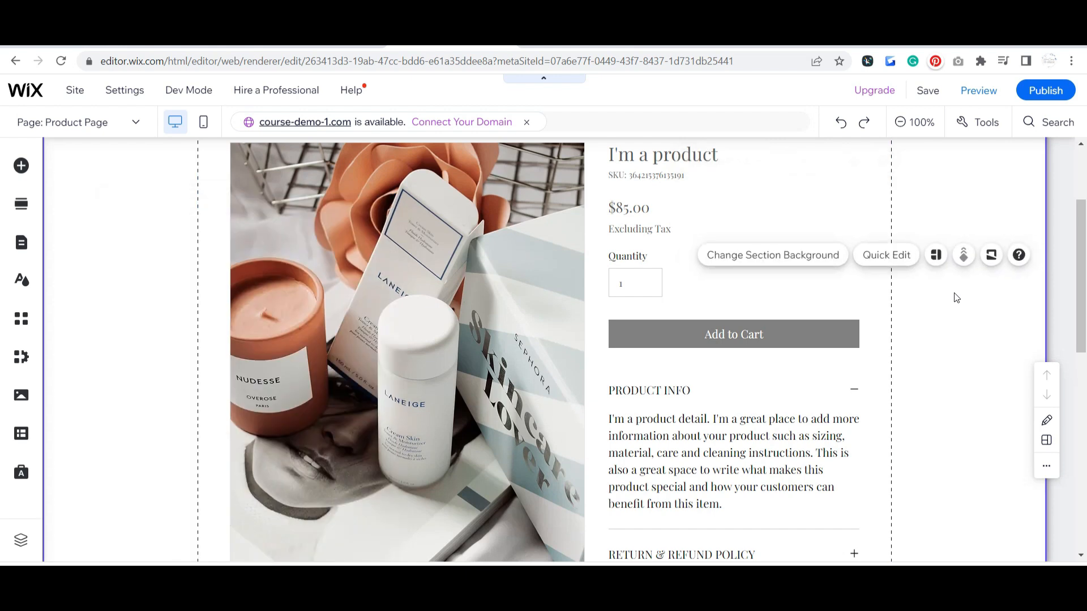
scroll(952, 303, up, 3)
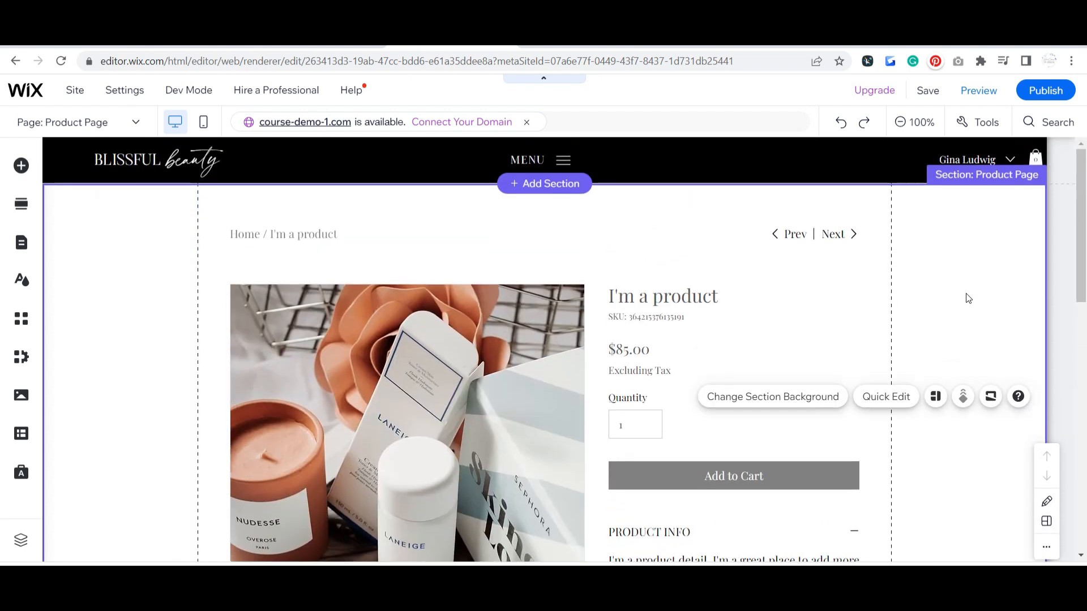
Review the site menu's pages and open the SHOP link to view its product gallery.
click(115, 122)
click(95, 543)
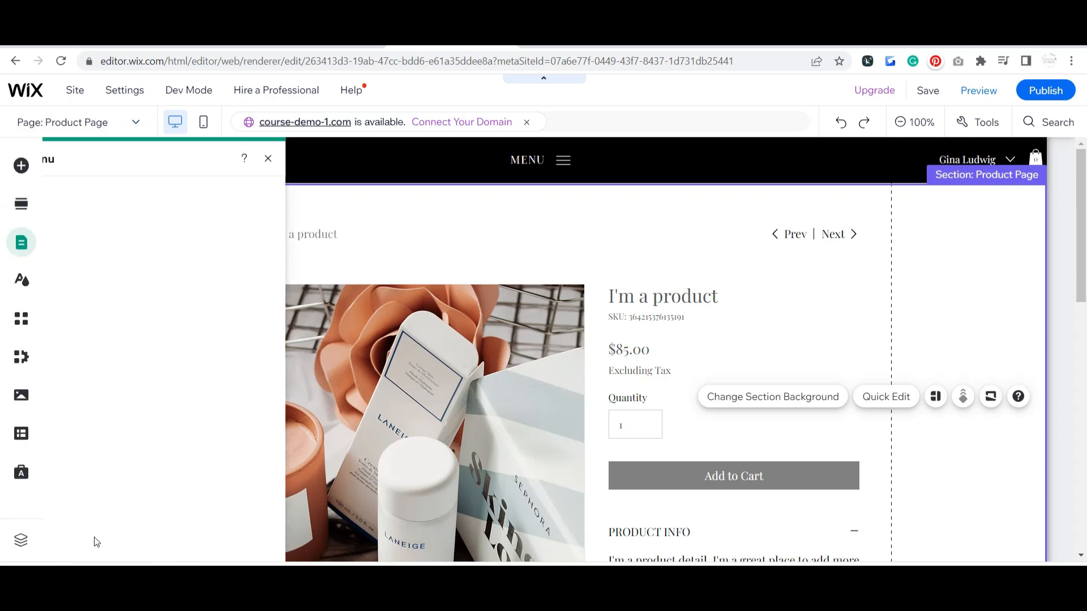
click(98, 195)
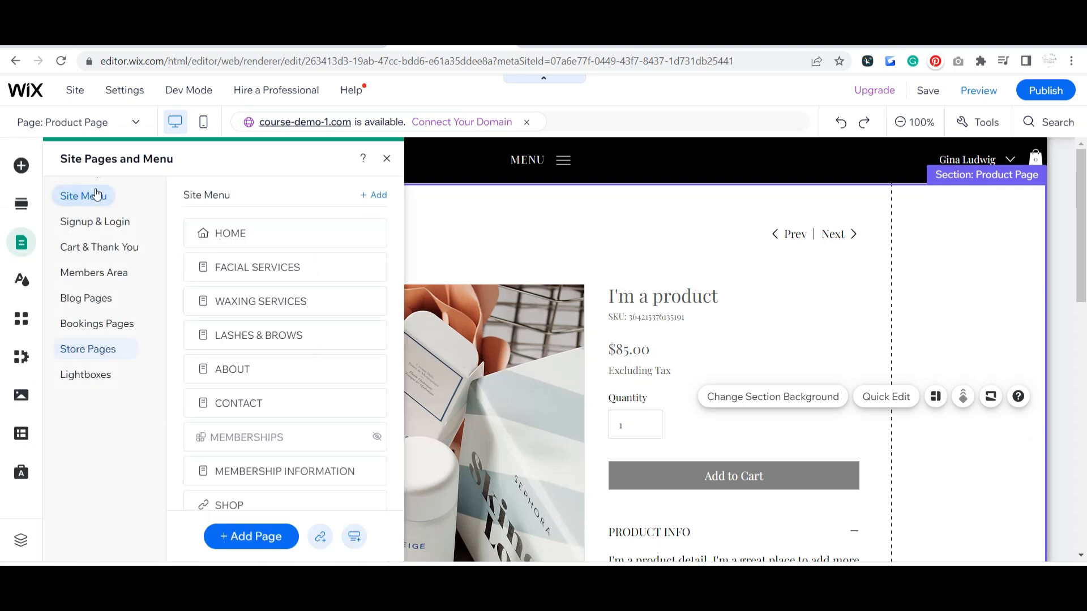
scroll(255, 262, down, 3)
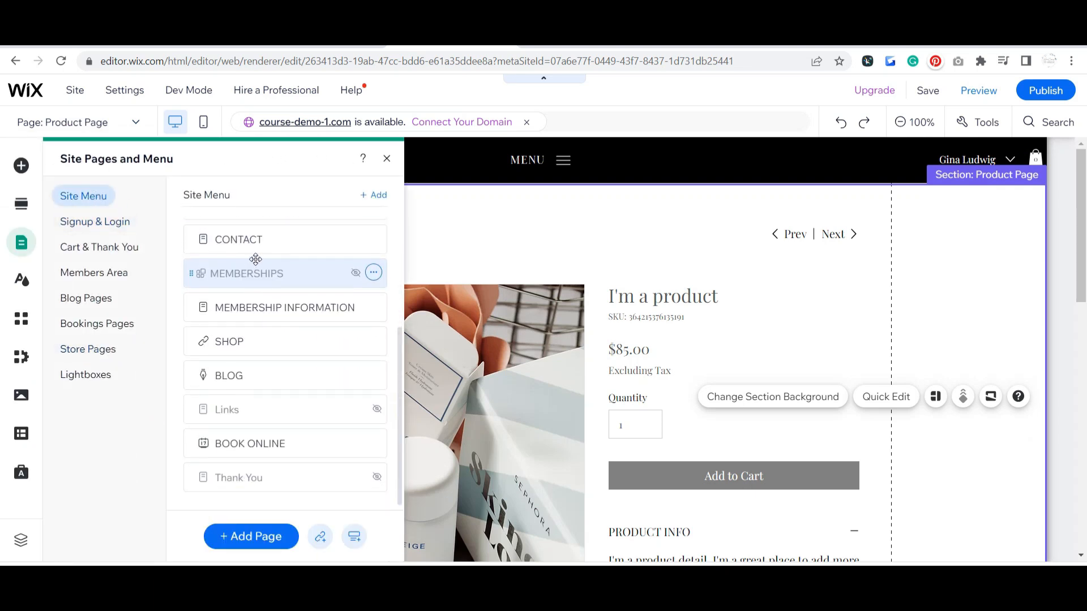
scroll(291, 284, up, 3)
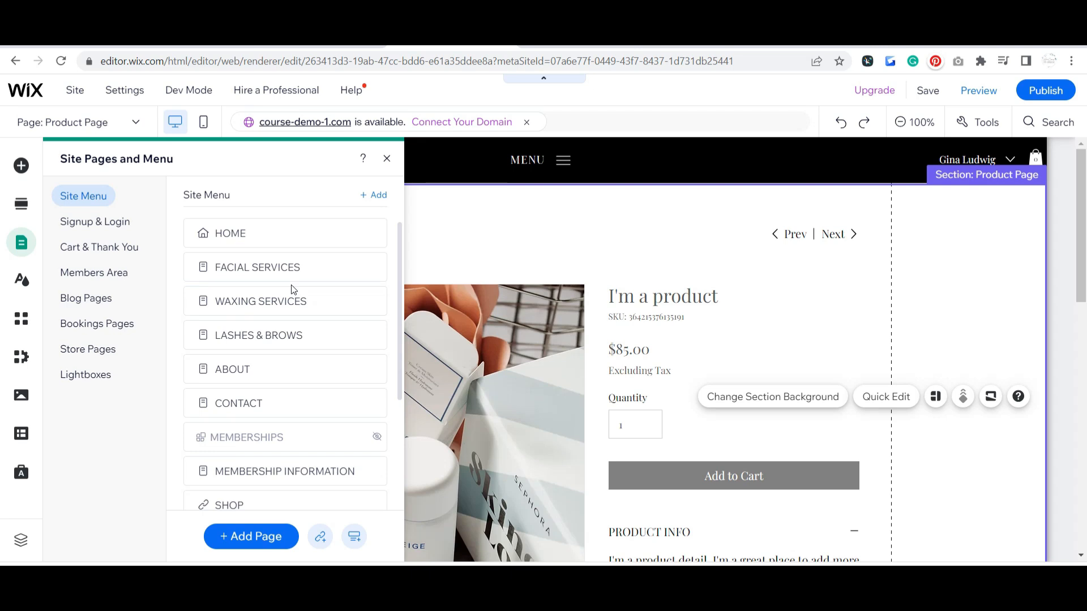
click(267, 505)
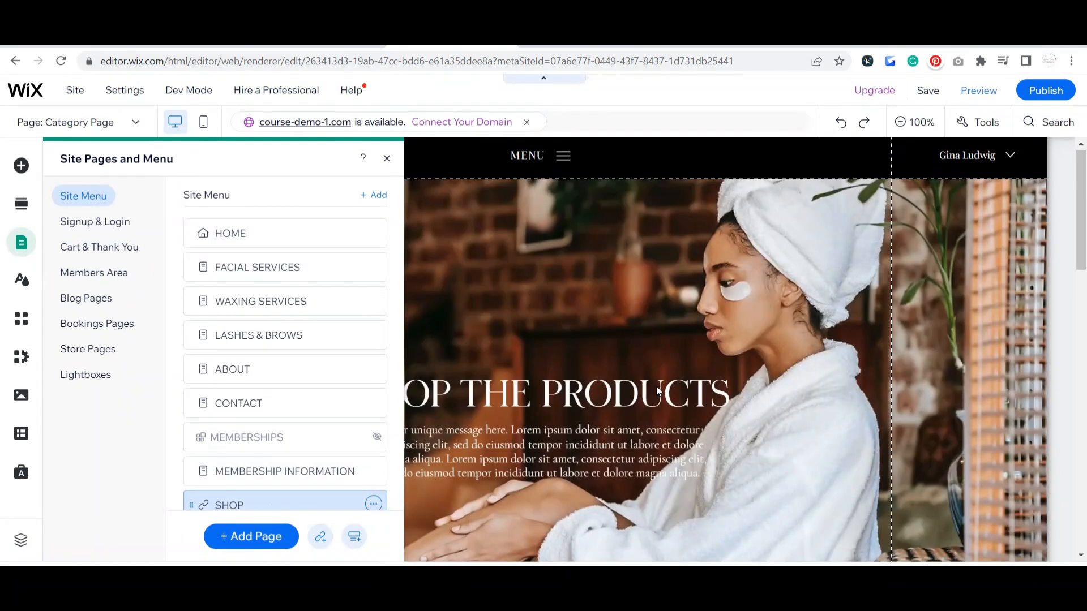
scroll(662, 388, down, 8)
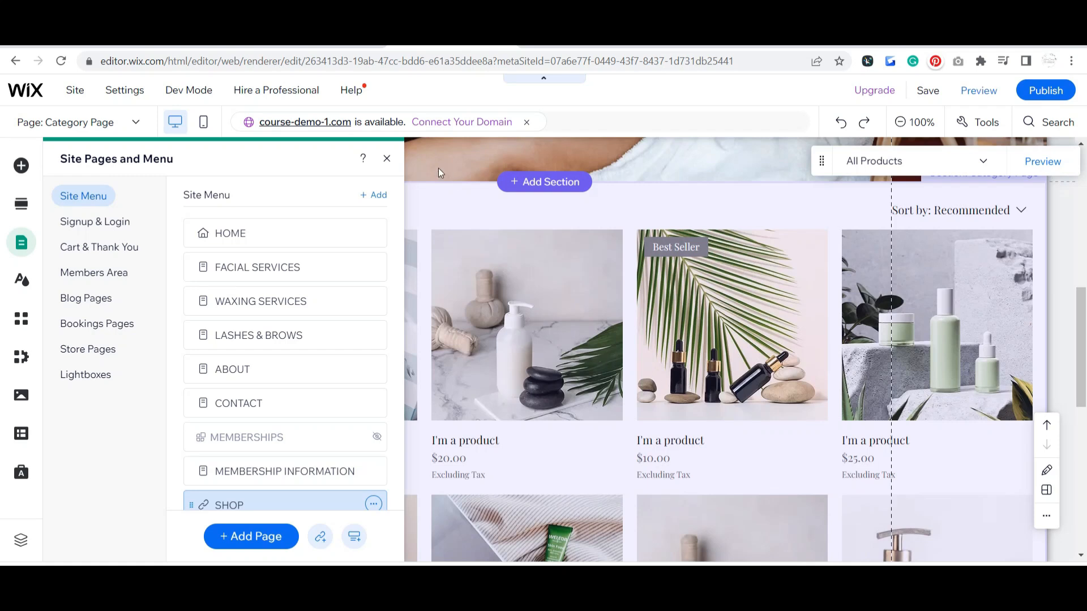
Preview the site and expand its navigation menu to check the SHOP item.
click(992, 93)
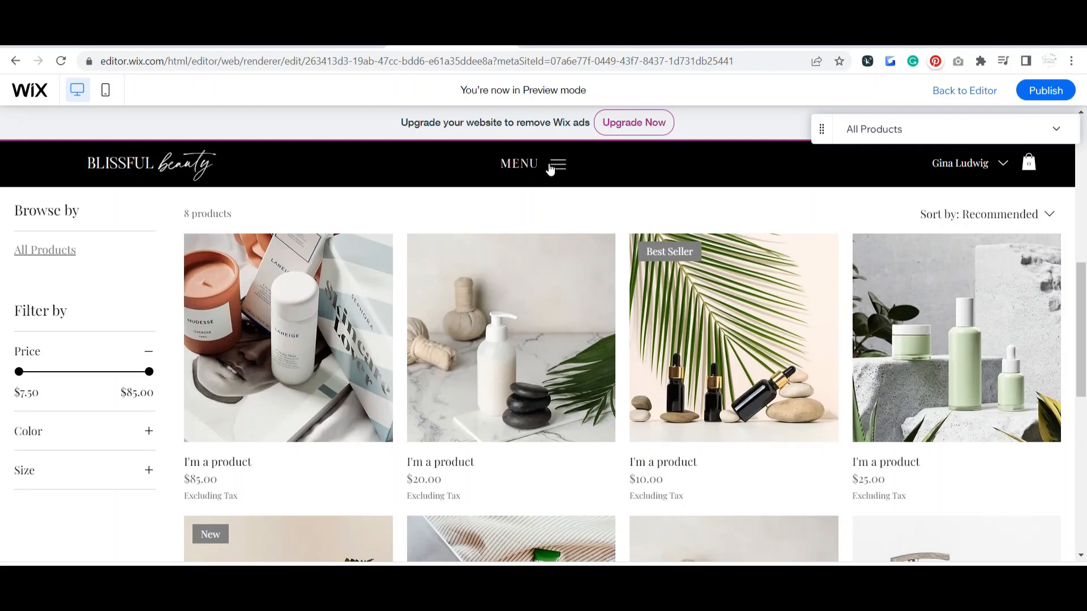
click(555, 165)
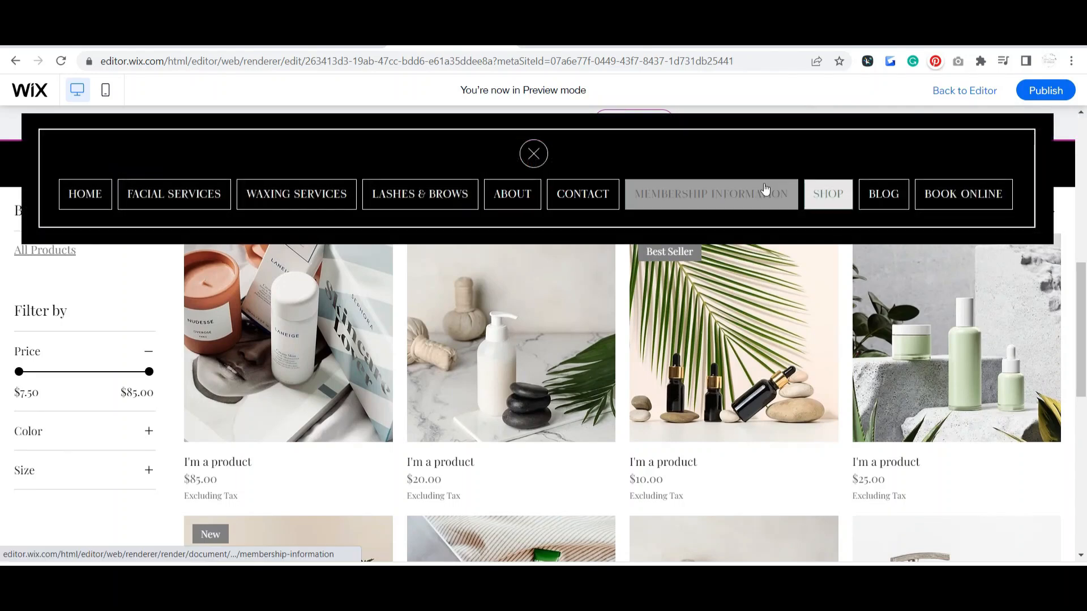
mouse_move(830, 198)
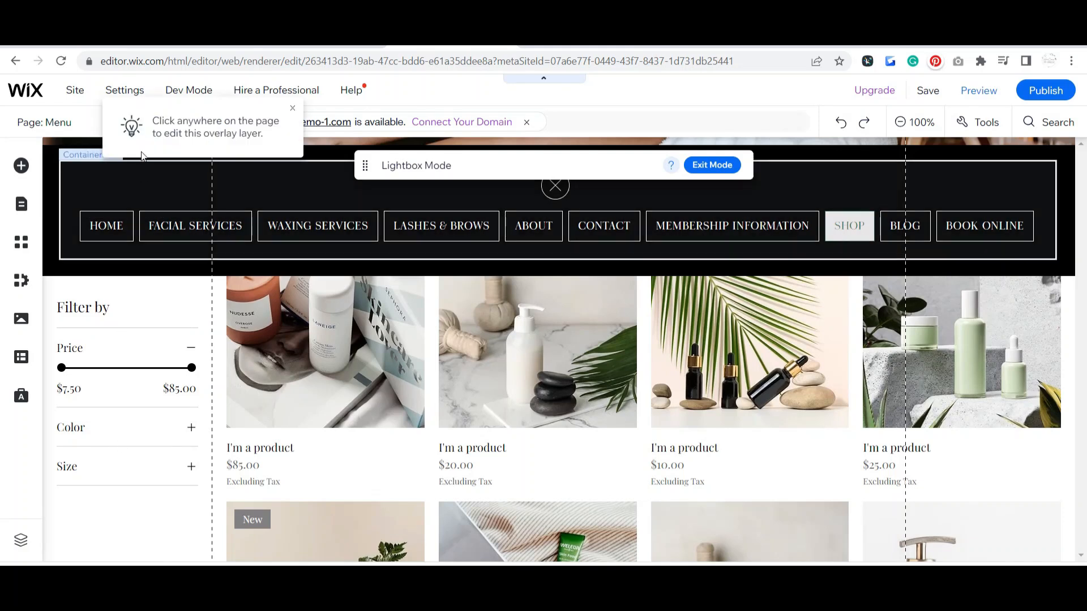
Review the site menu's page order from the menu lightbox, and reload the editor.
click(104, 125)
click(77, 542)
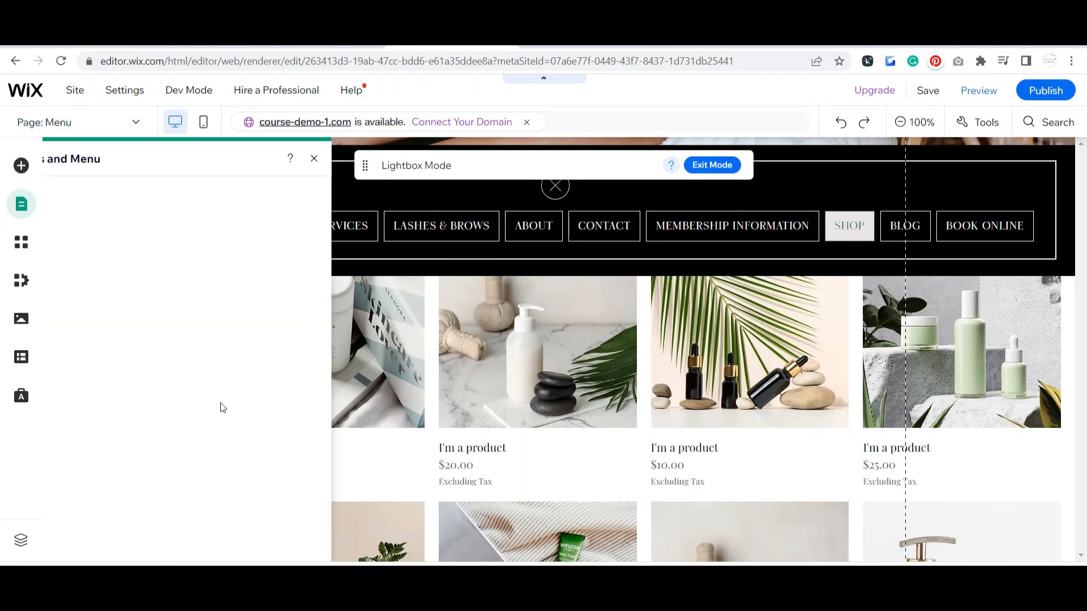
click(116, 199)
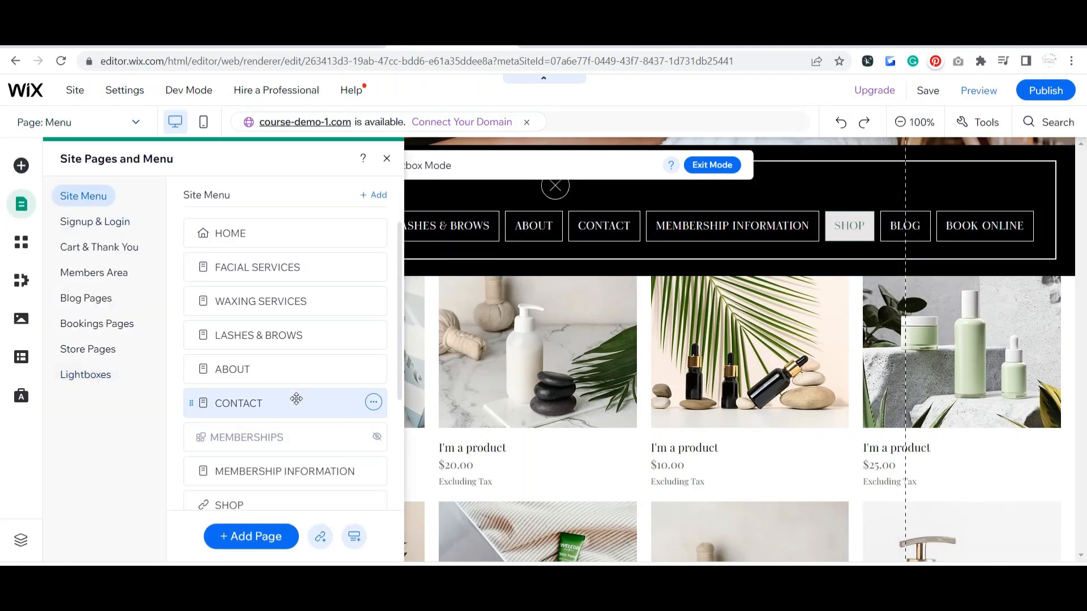
scroll(308, 416, down, 2)
scroll(320, 406, down, 2)
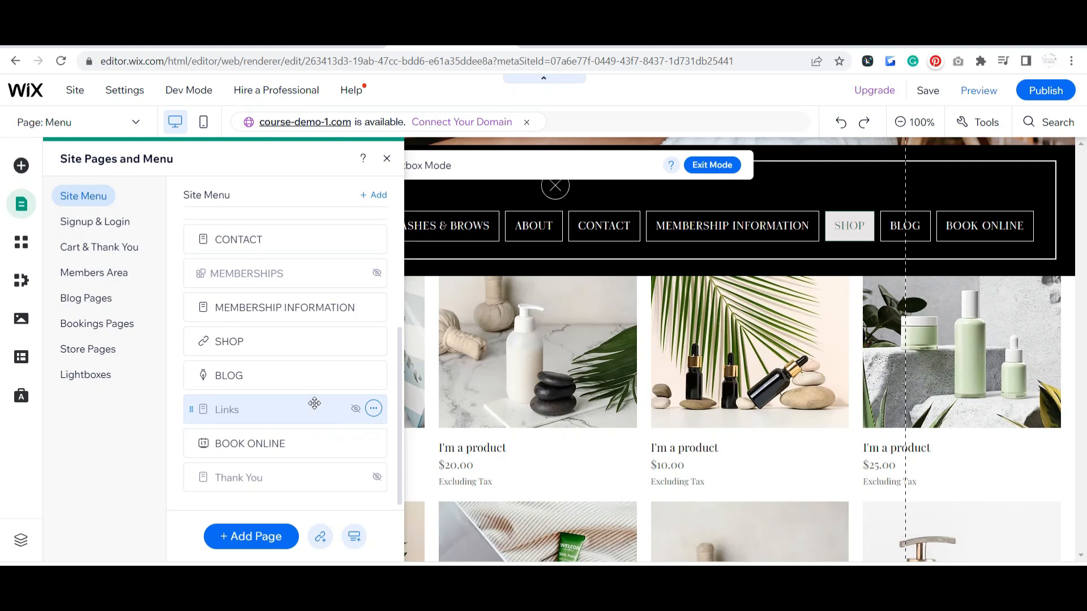
scroll(315, 403, up, 3)
click(71, 62)
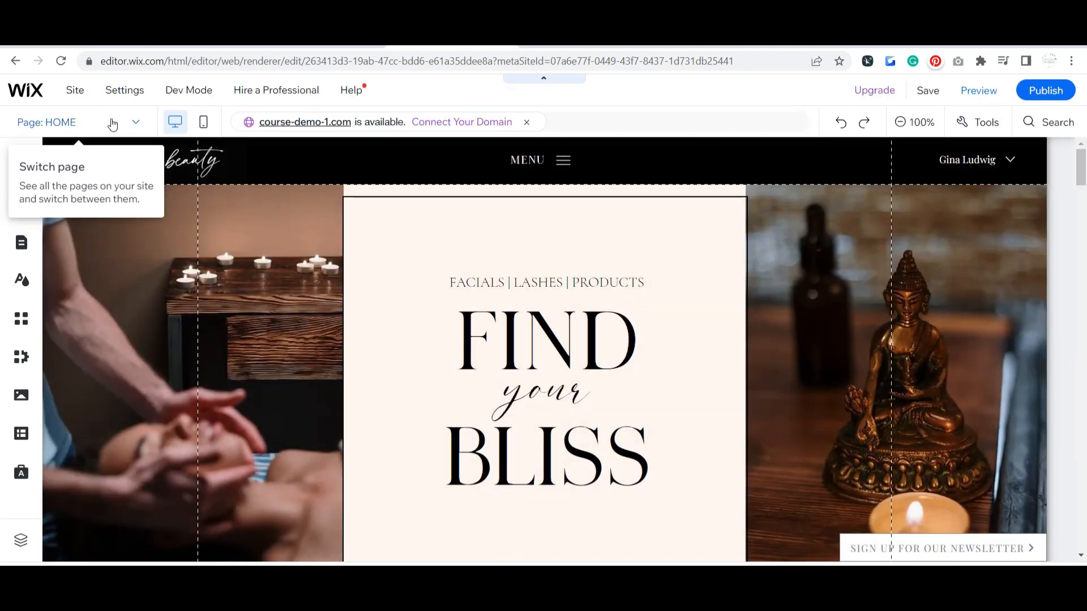
Add a blank page named Moisturizing to the site menu.
click(113, 125)
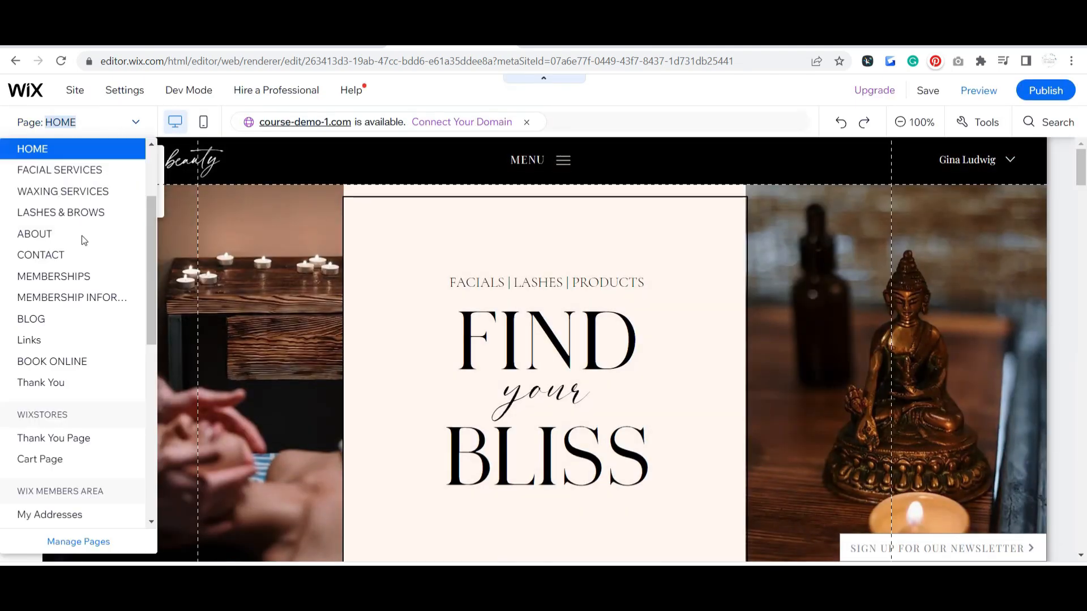
click(78, 544)
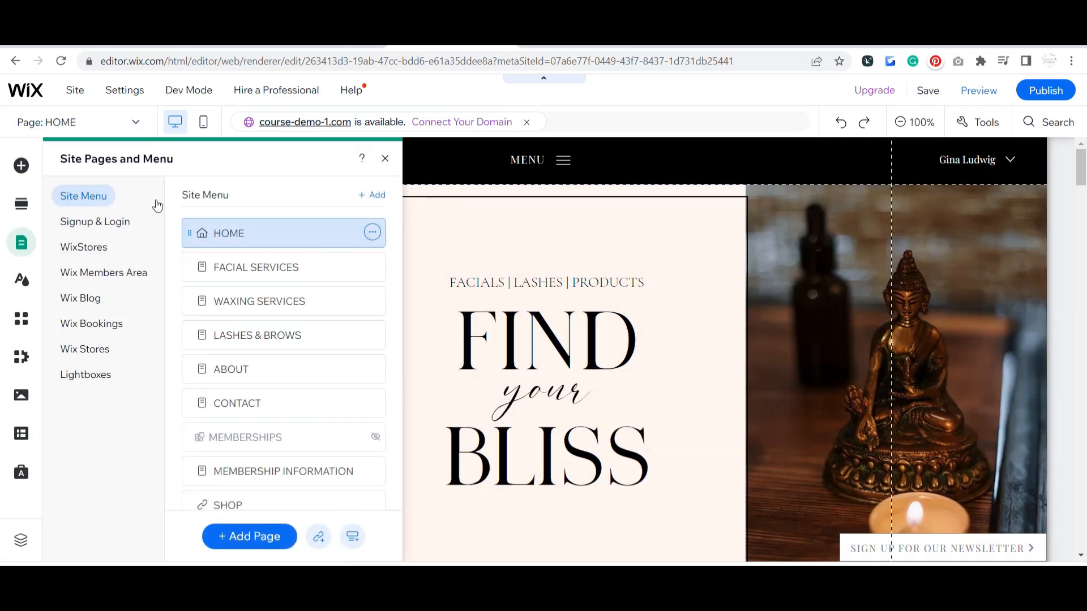
click(260, 544)
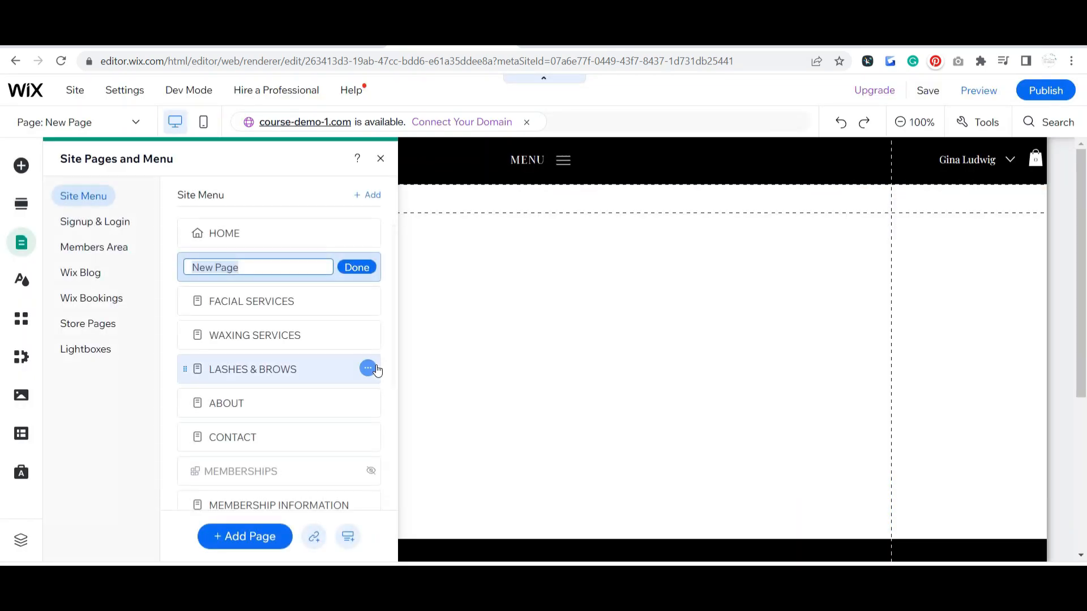
text(Moisturizing)
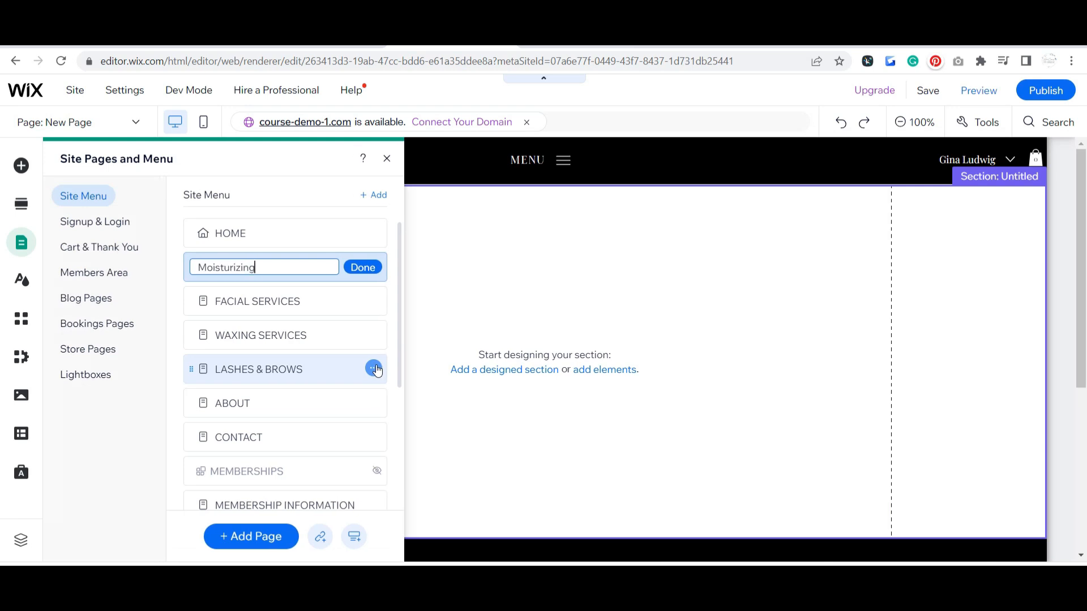
click(361, 269)
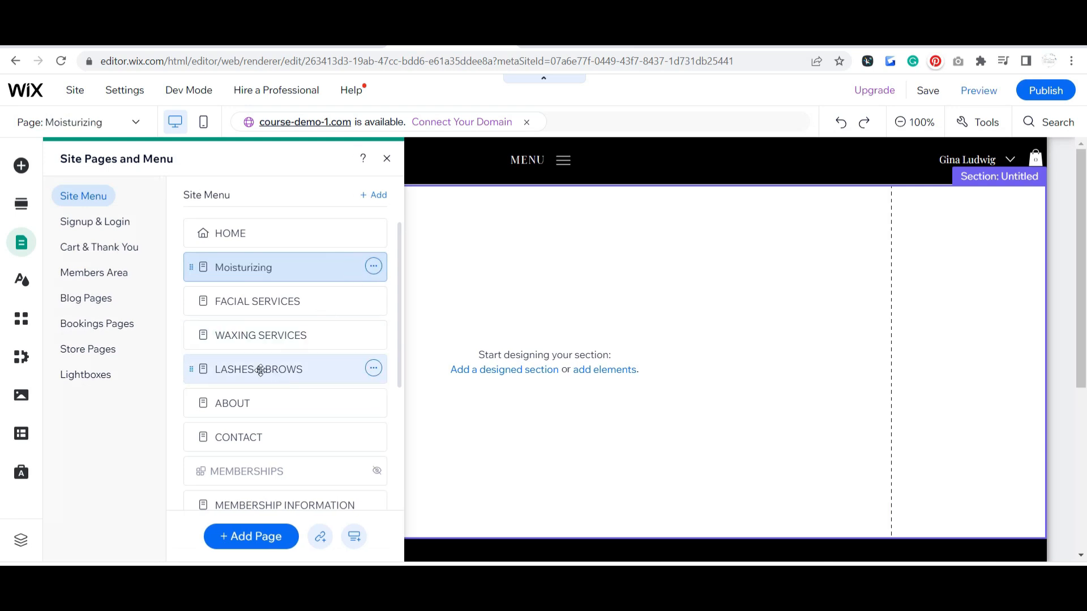
Move the Moisturizing page down the site menu and nest it as a subpage under SHOP.
drag(260, 275, 287, 466)
scroll(286, 442, down, 3)
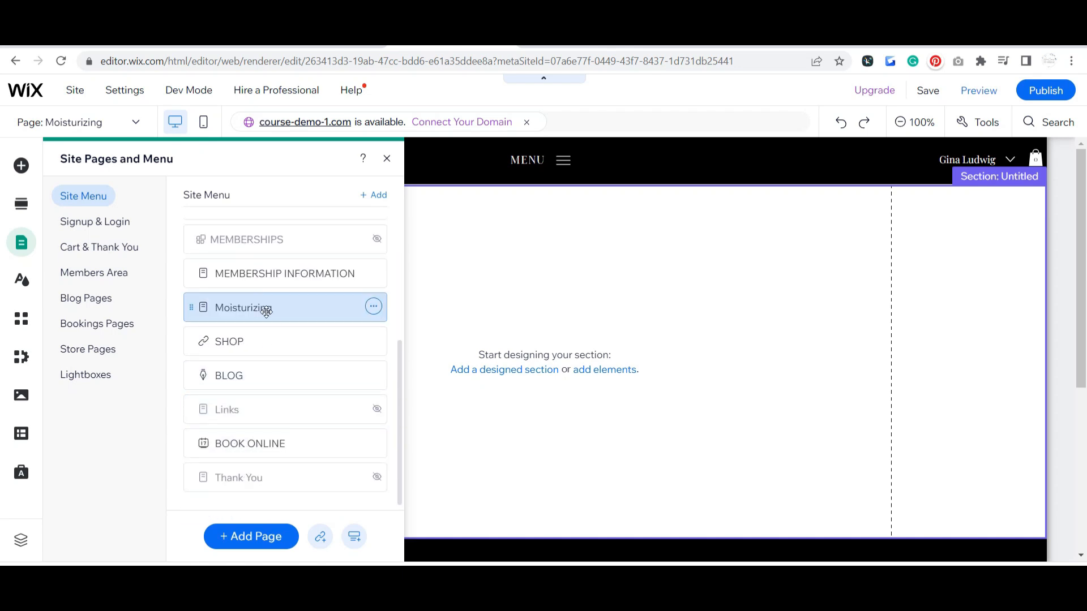
drag(266, 311, 320, 347)
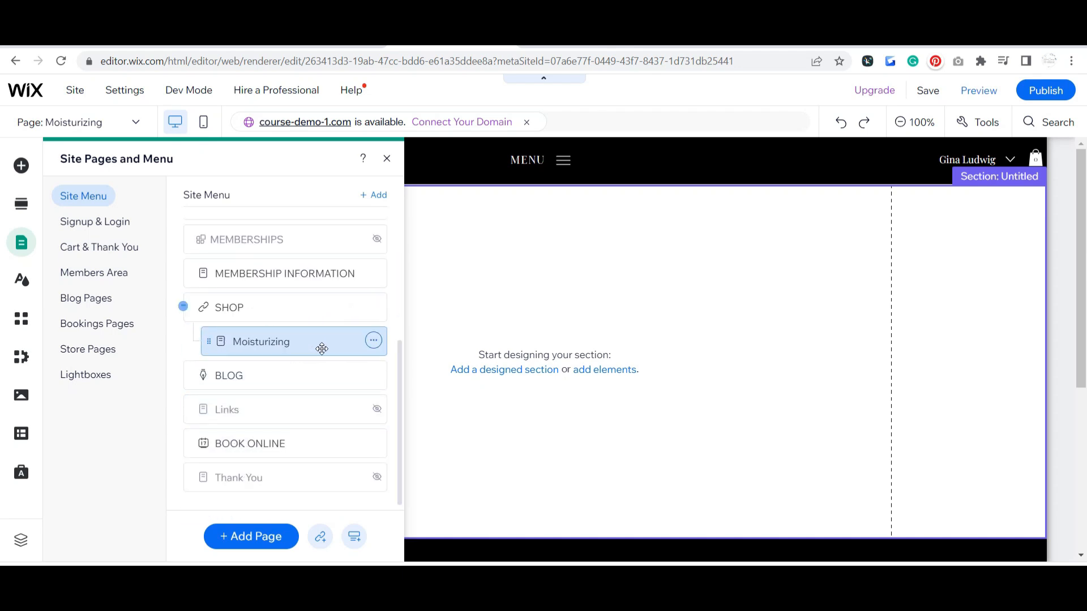
Add a Grid Product Gallery to the blank Moisturizing page and position it within the page's vertical gridlines.
click(570, 309)
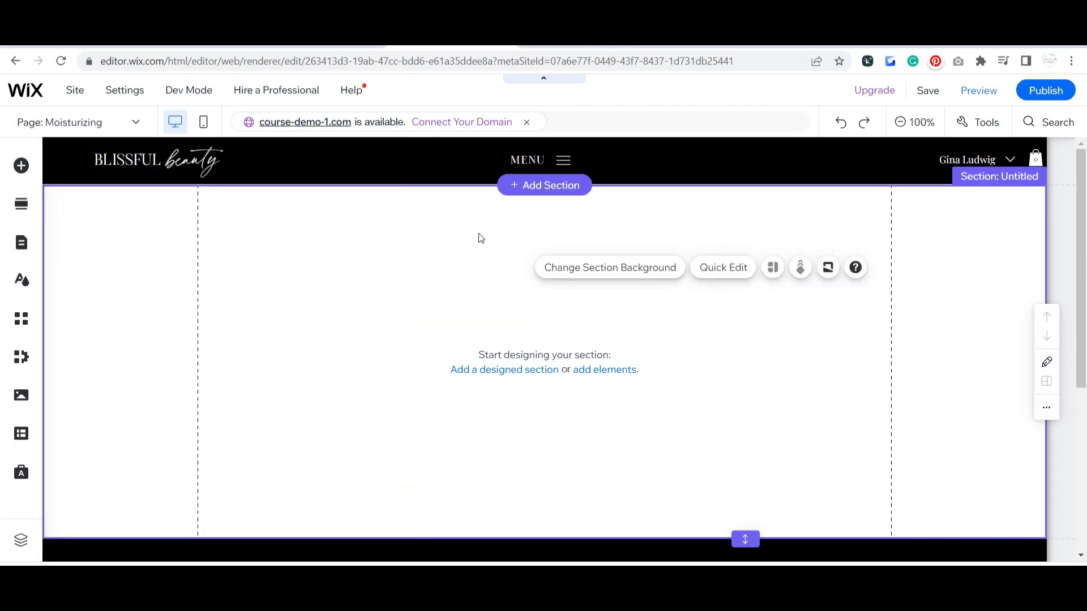
click(25, 174)
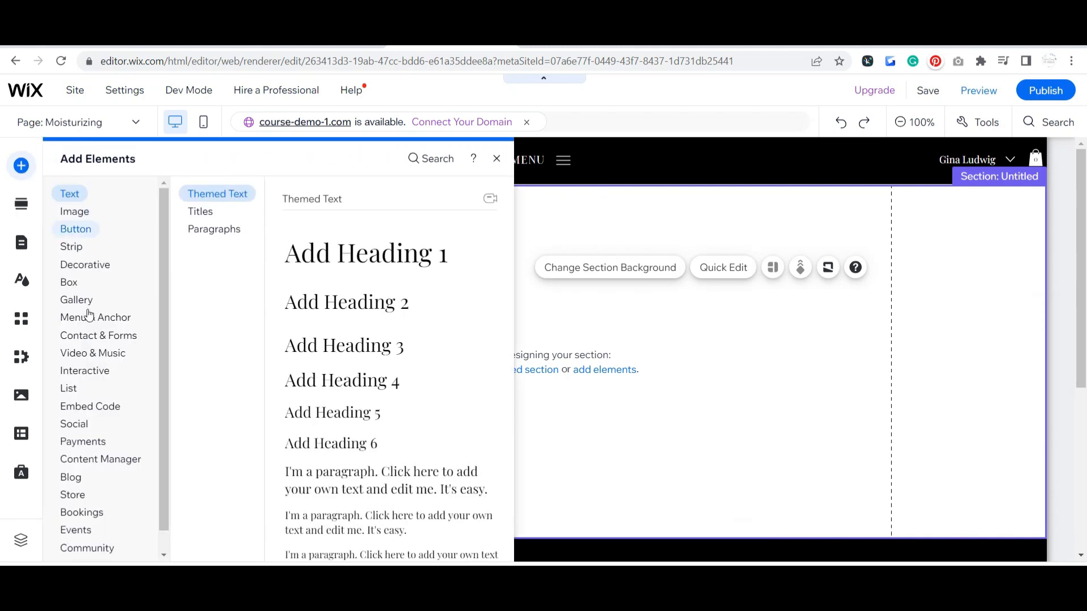
click(73, 496)
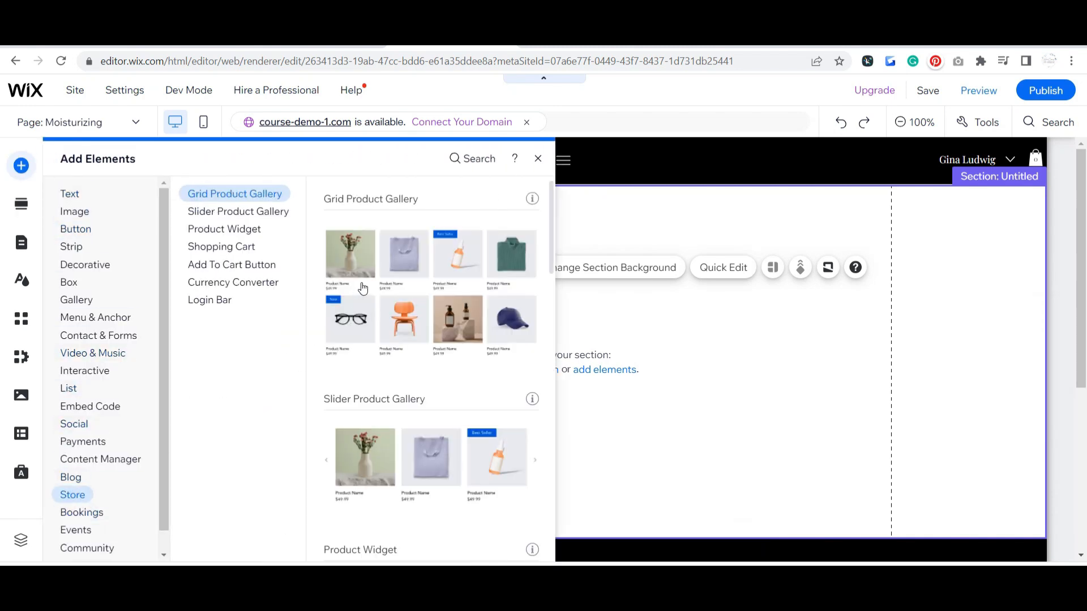
drag(363, 288, 609, 372)
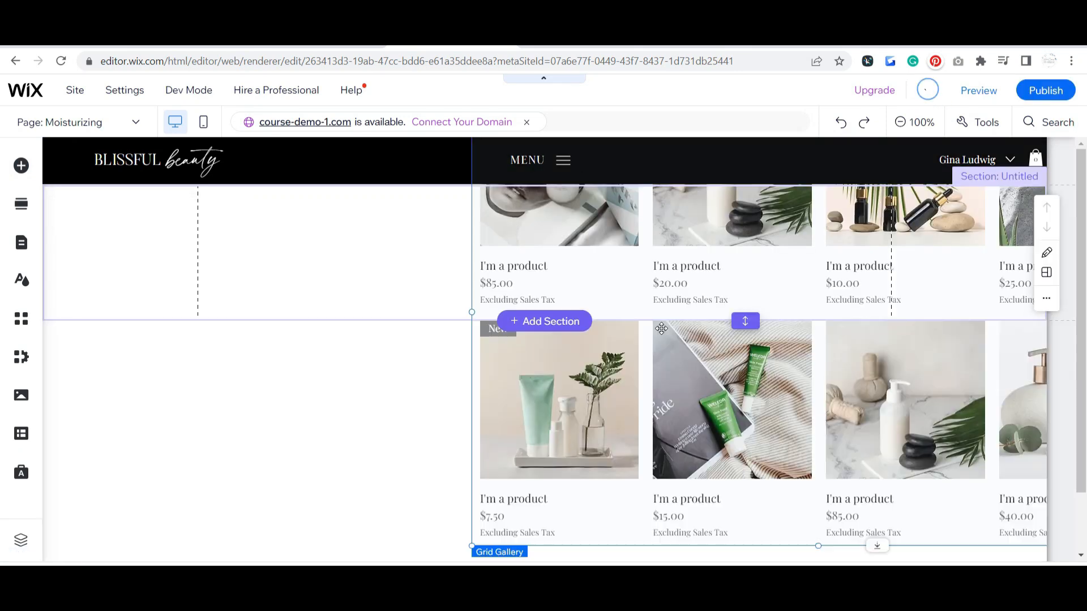
click(754, 350)
drag(607, 367, 506, 351)
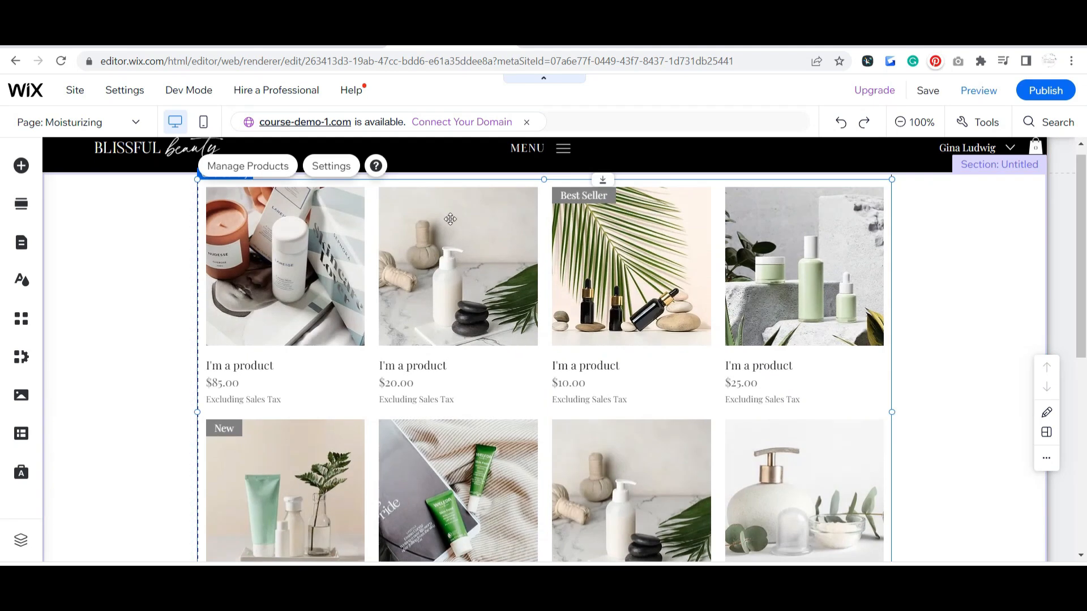
Set the grid gallery to display the Moisturizing category.
click(332, 170)
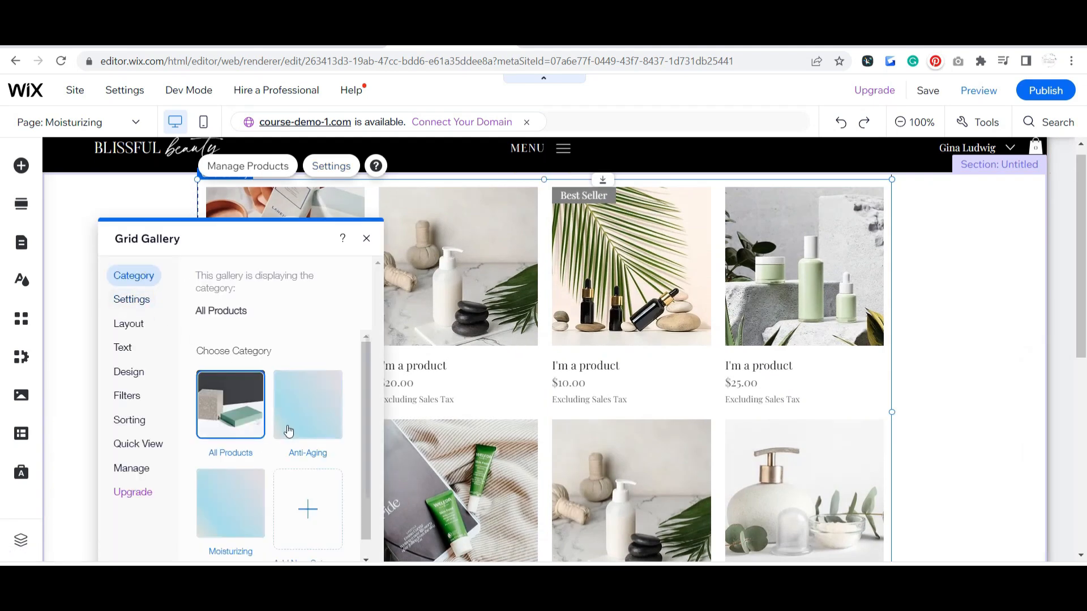
click(237, 513)
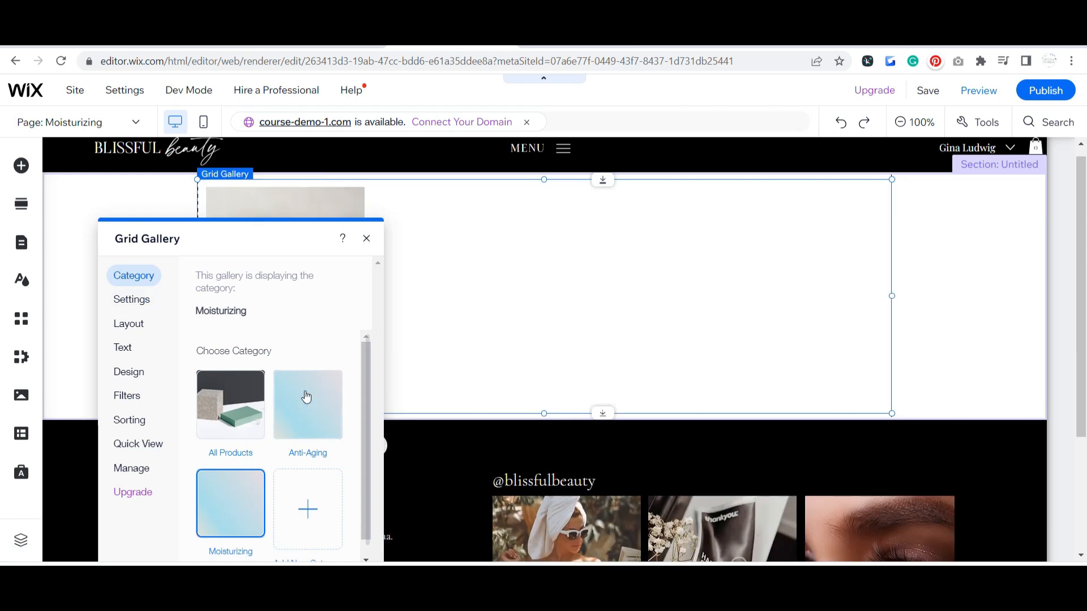
click(368, 239)
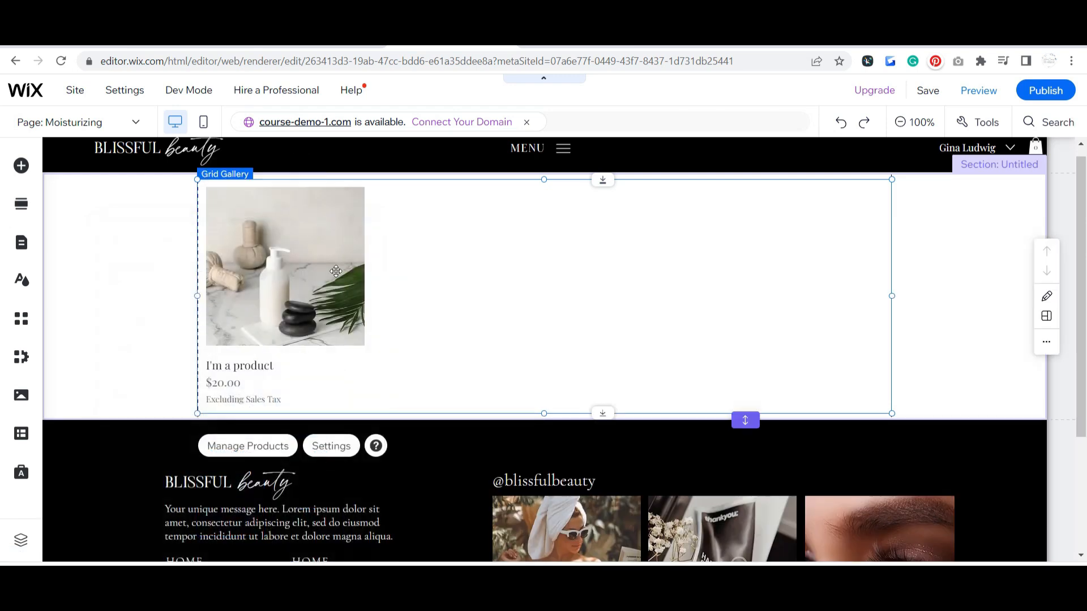
Turn on filters and sorting options for the Moisturizing page's grid gallery.
click(329, 443)
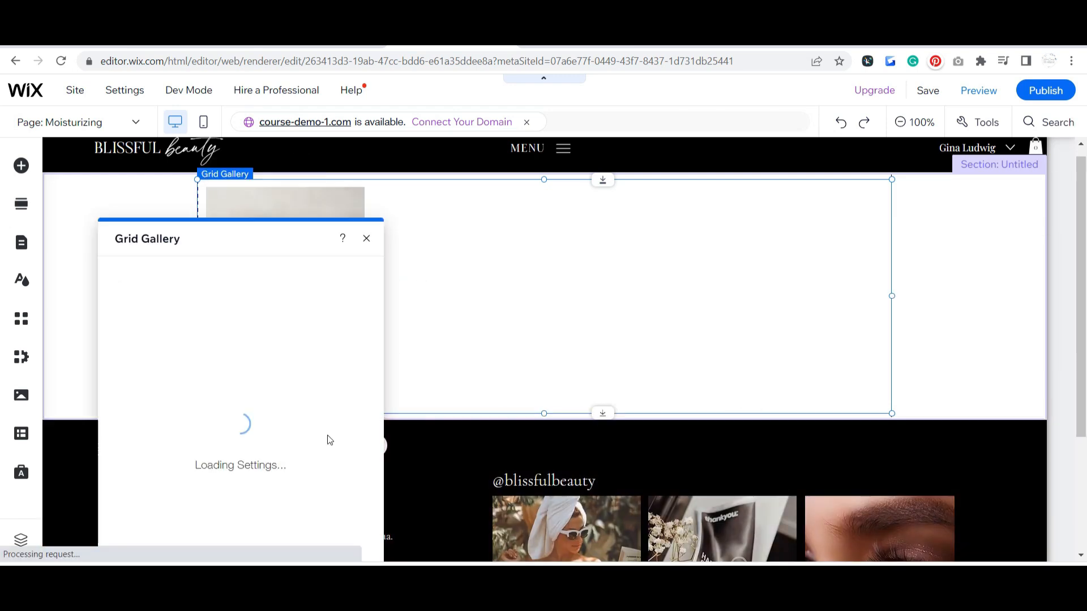
drag(200, 245, 325, 191)
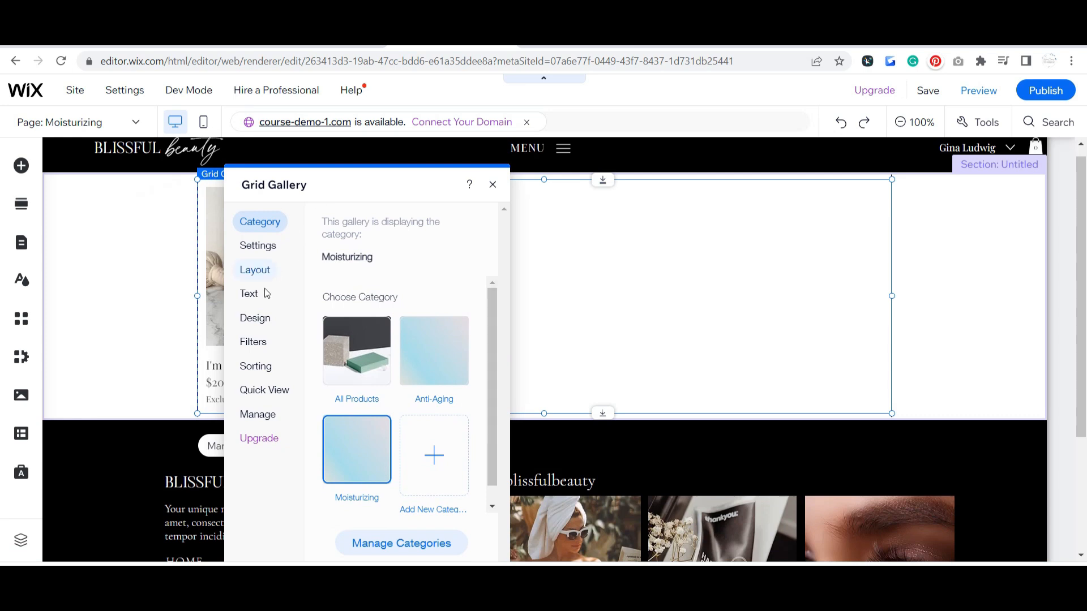
click(254, 343)
click(463, 227)
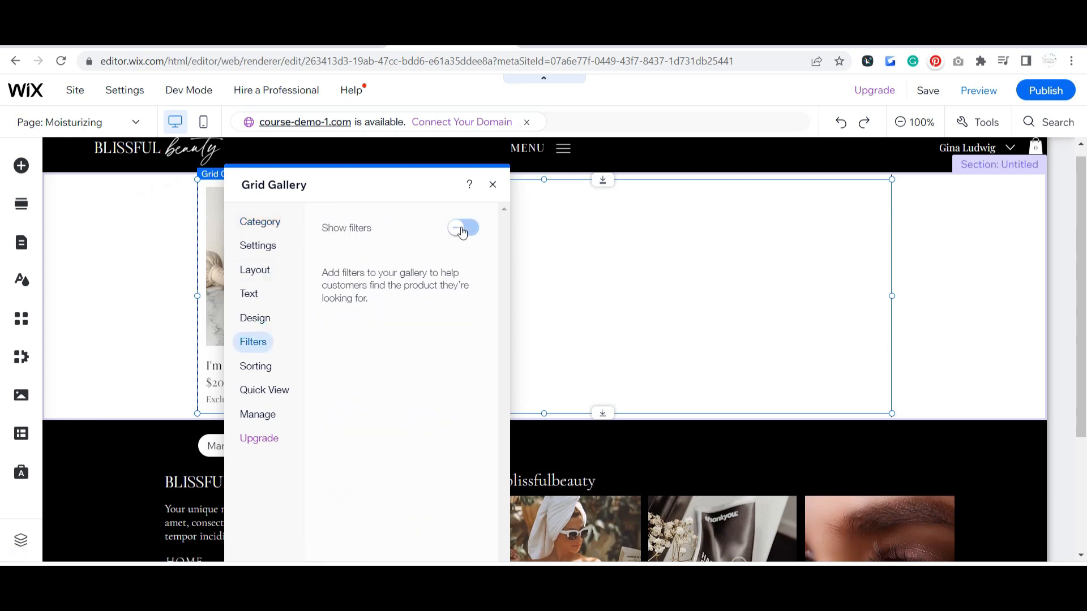
click(256, 367)
click(463, 257)
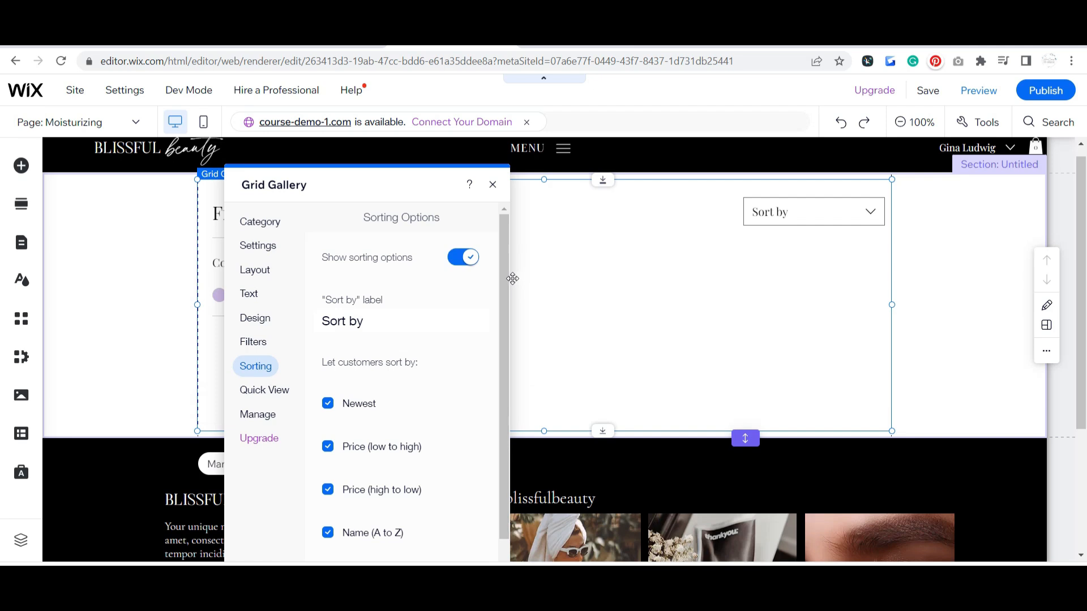
click(548, 282)
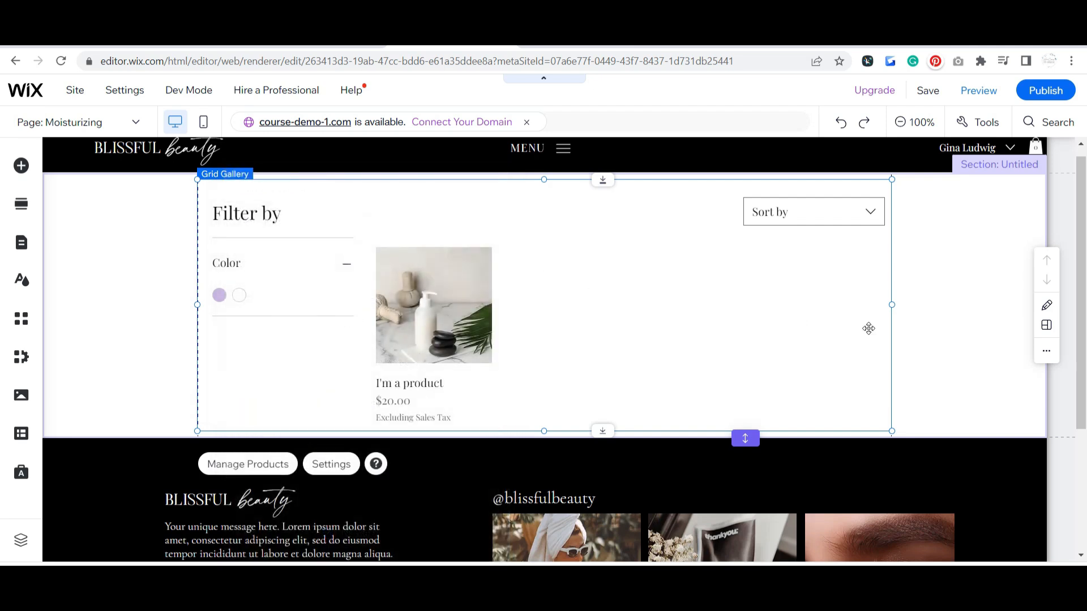
Widen the grid gallery on both sides to nearly the full page width and extend its section below the product.
drag(890, 309, 984, 299)
drag(1017, 300, 1036, 303)
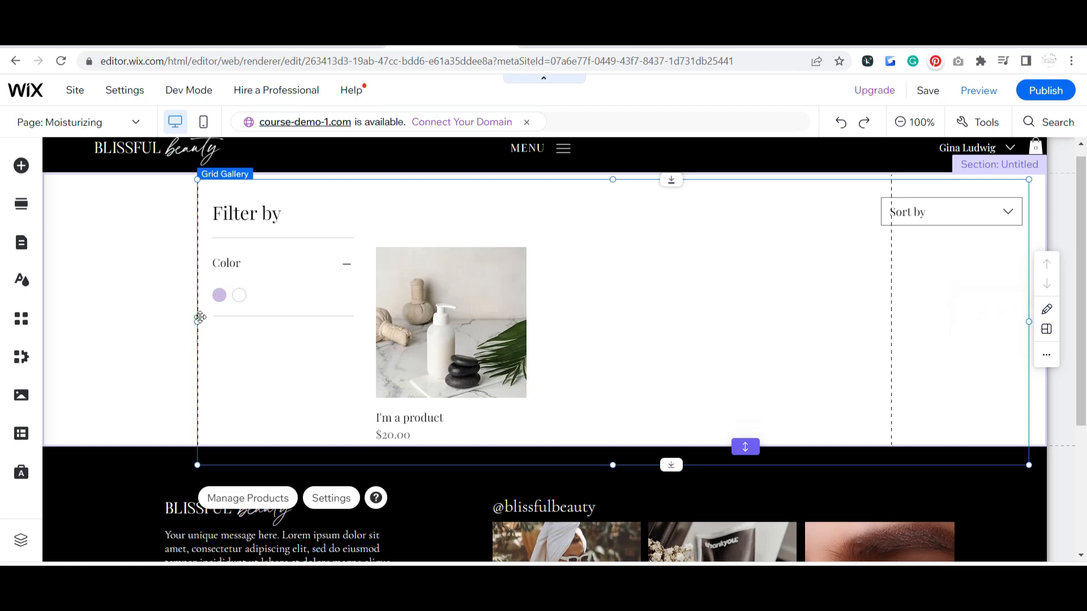
drag(194, 322, 67, 317)
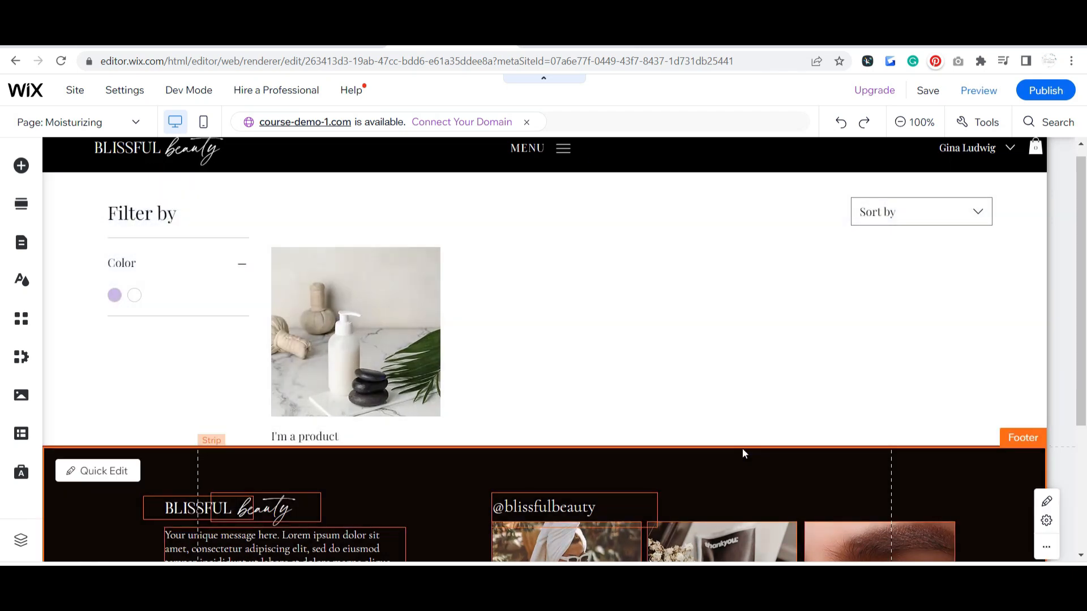
drag(742, 450, 750, 535)
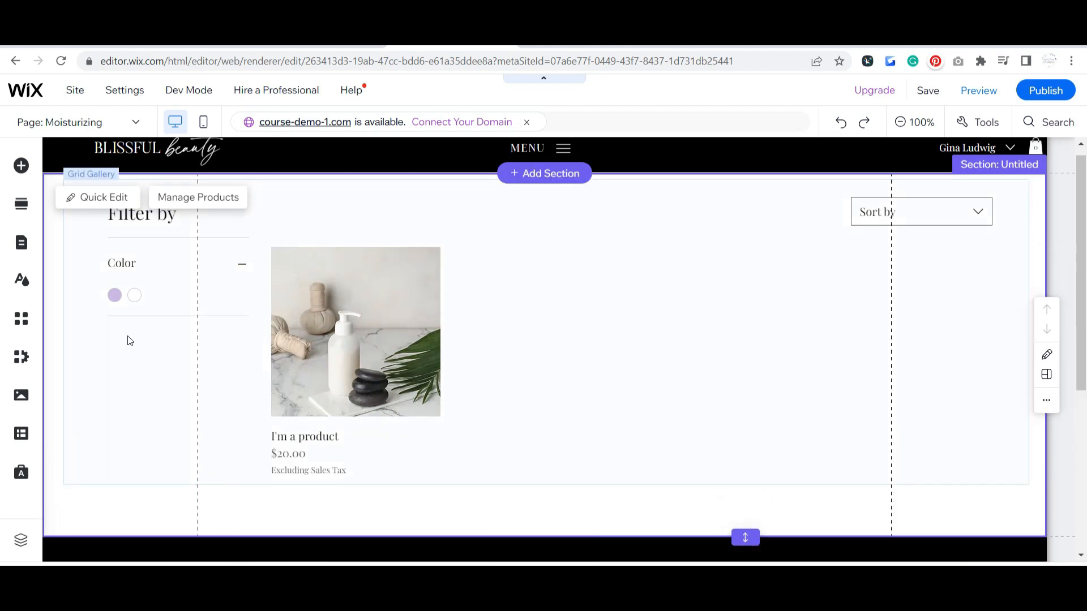
click(158, 264)
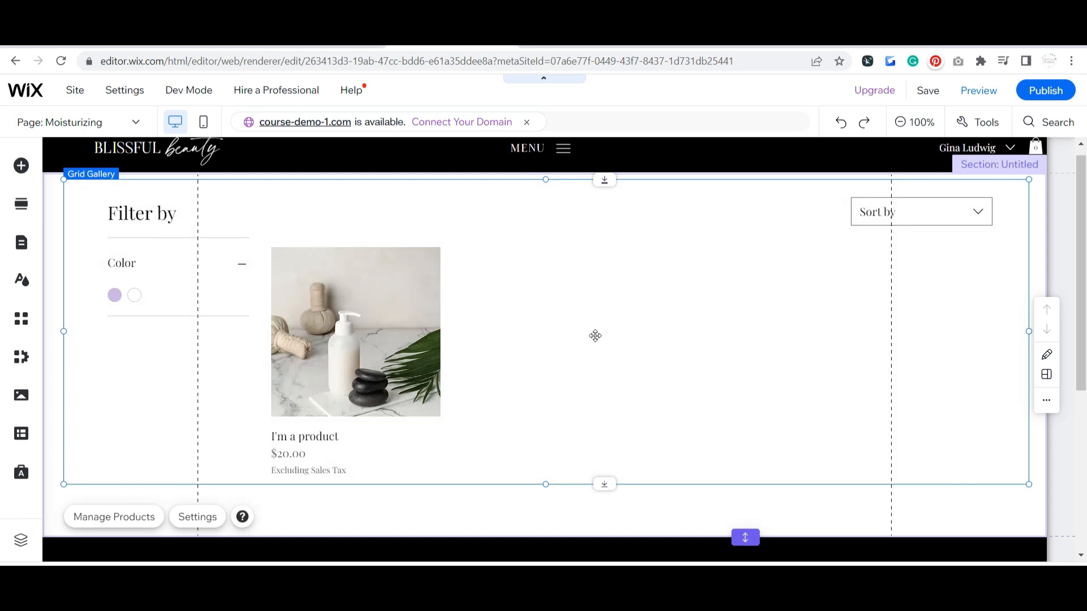
scroll(595, 336, up, 1)
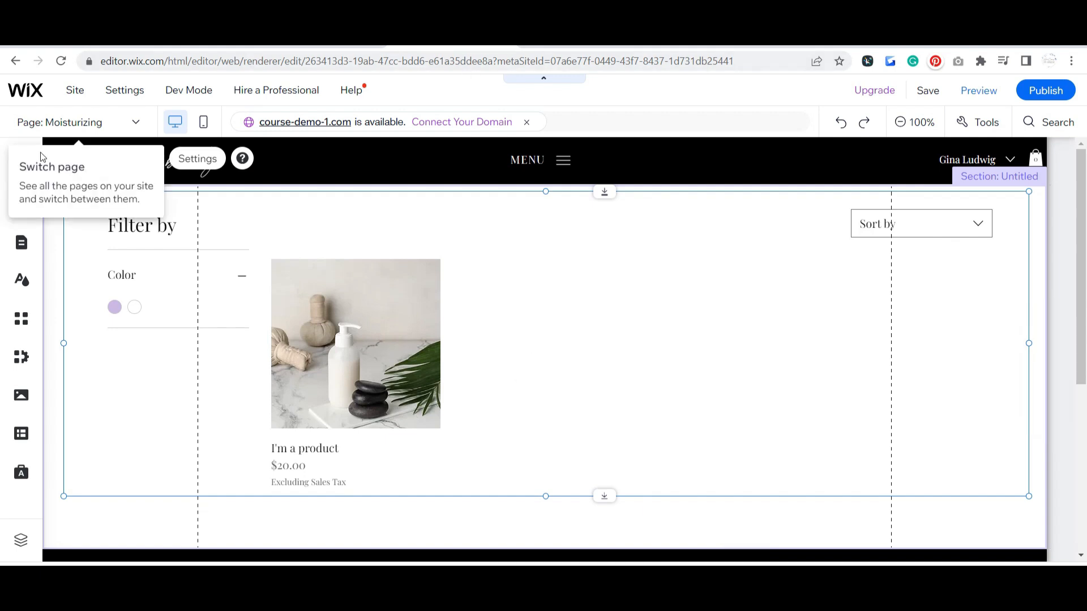
Copy the SHOP THE PRODUCTS banner section from the Category Page and paste it above the gallery on the Moisturizing page.
click(90, 122)
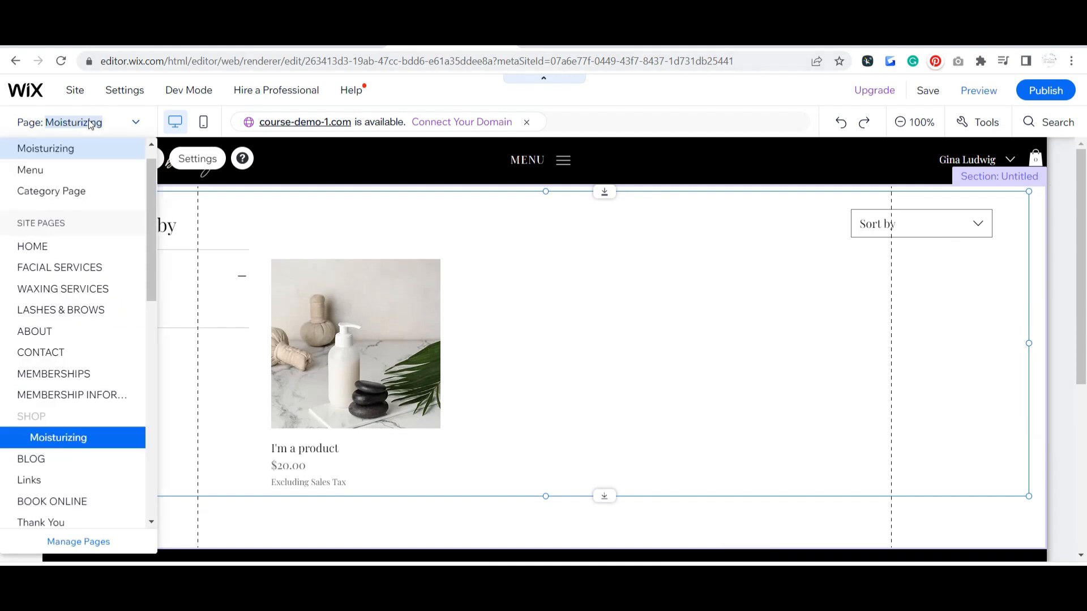
click(66, 195)
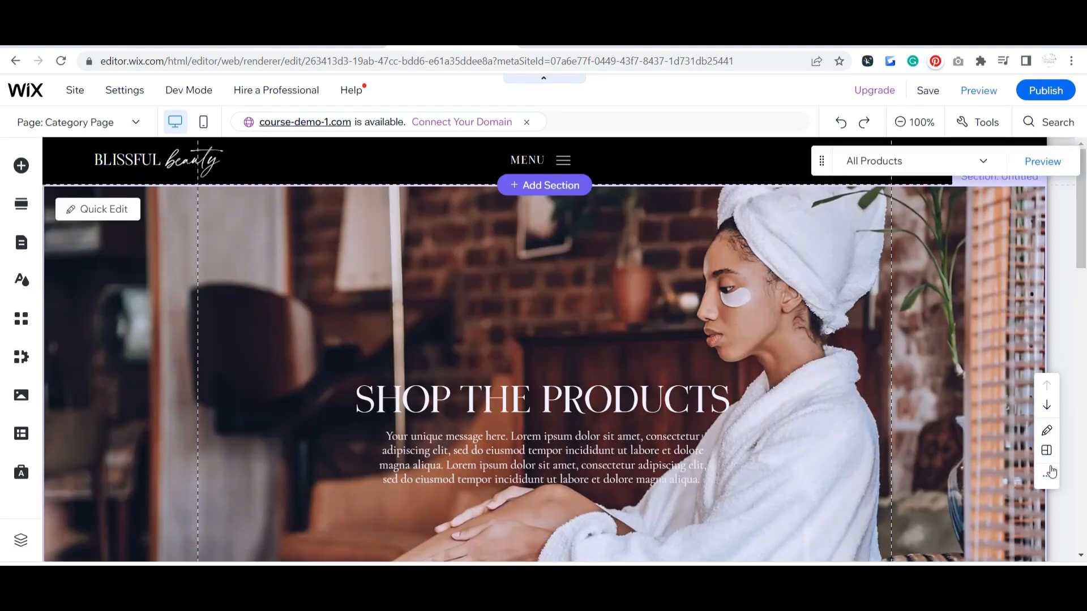
click(1051, 473)
click(925, 366)
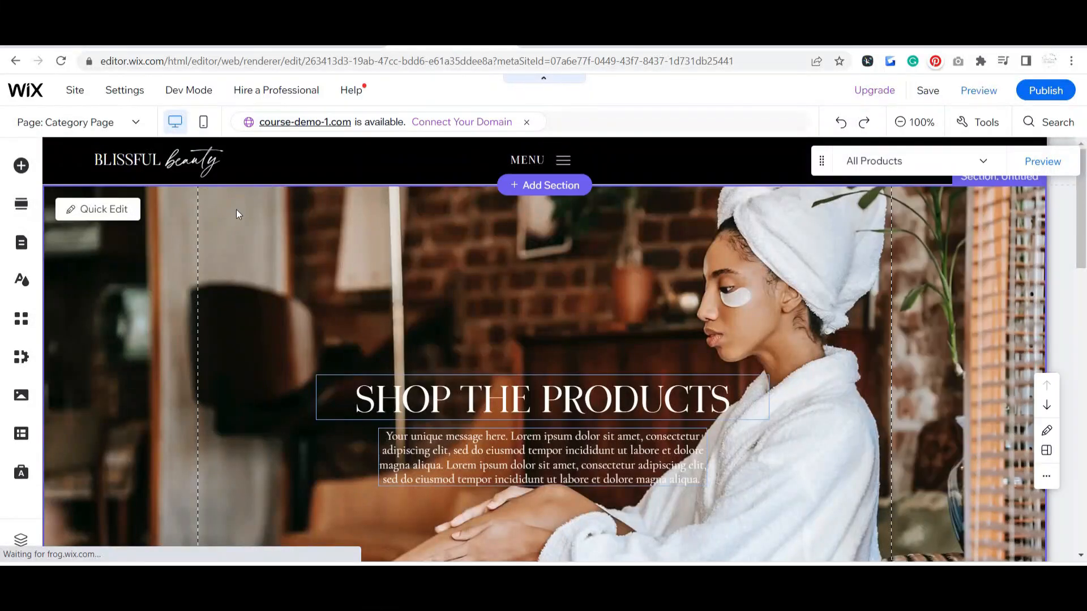
click(96, 123)
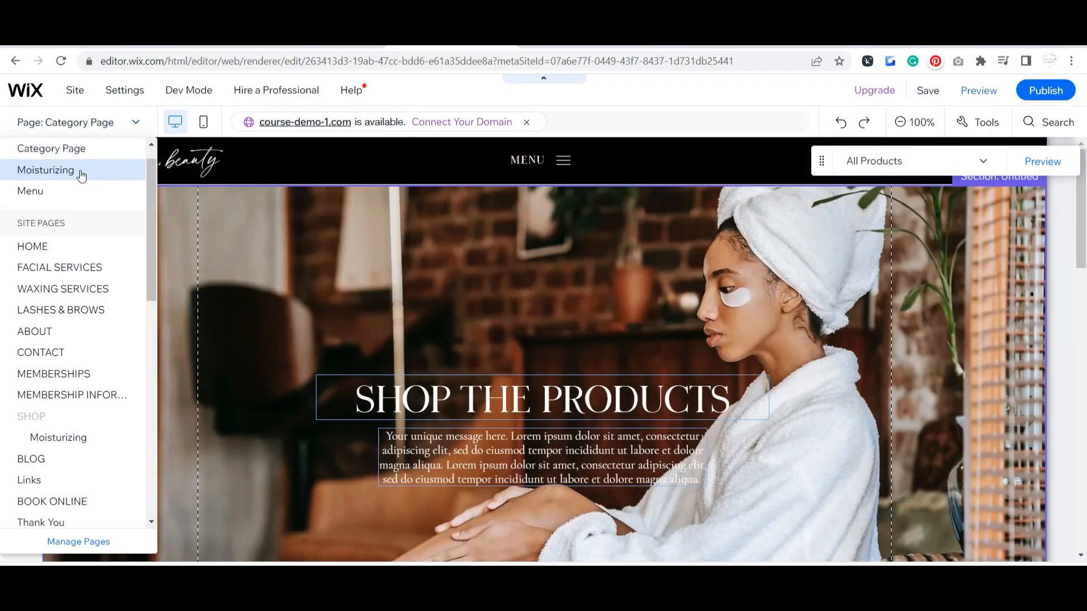
click(81, 176)
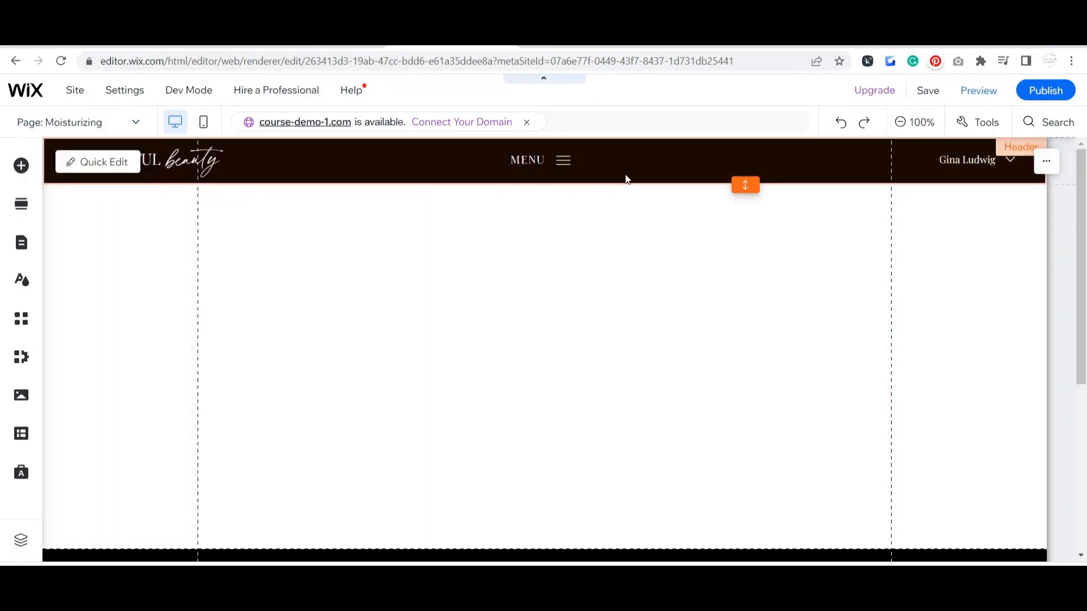
right_click(625, 179)
click(693, 313)
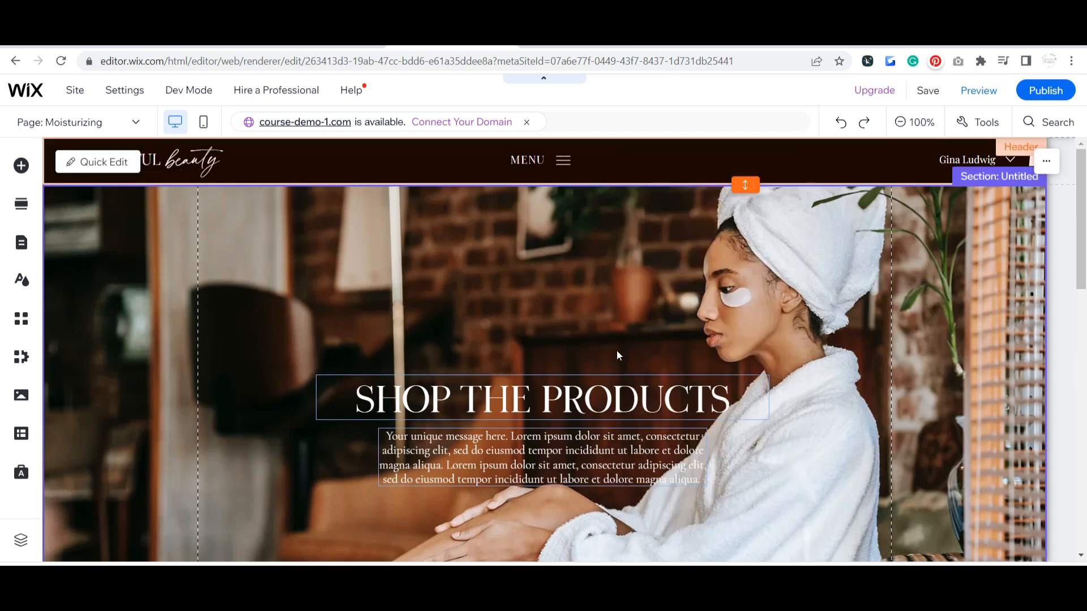
Change the pasted banner's heading text to MOISTURIZING.
click(657, 410)
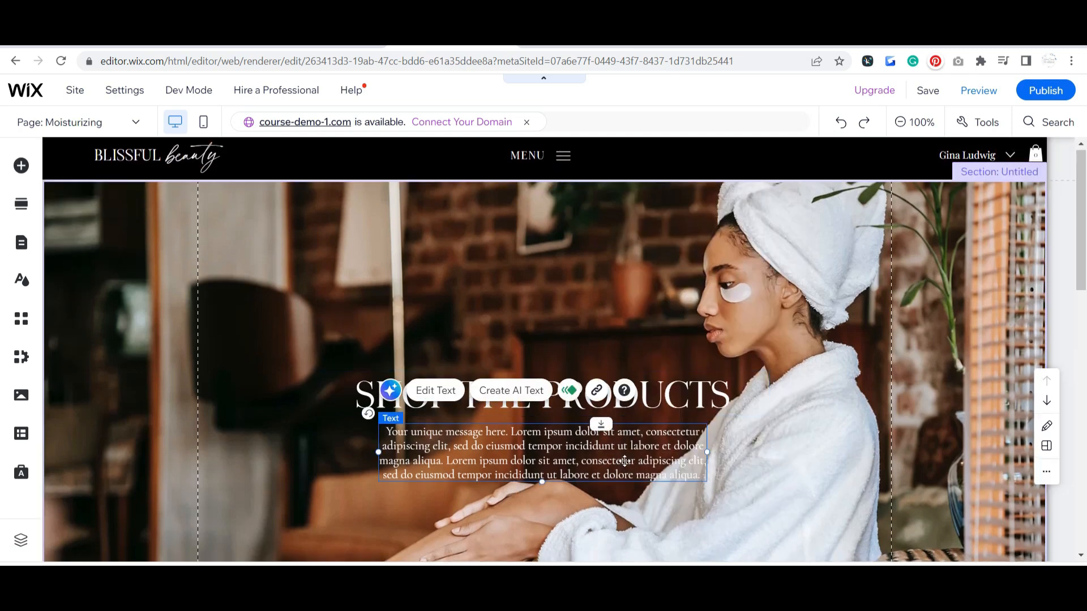
double_click(657, 409)
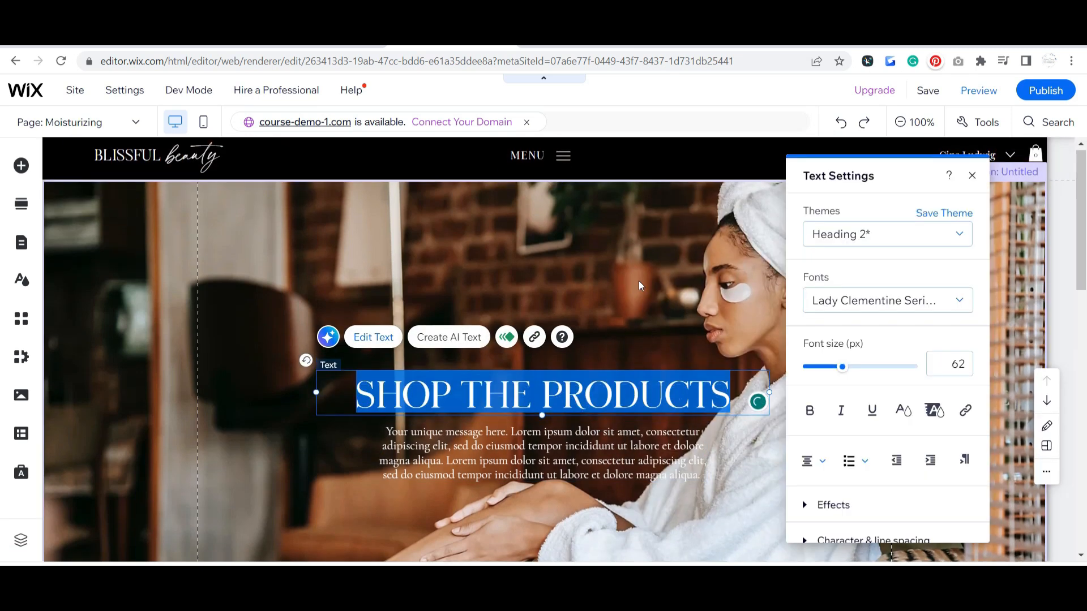
text(MOISTUR)
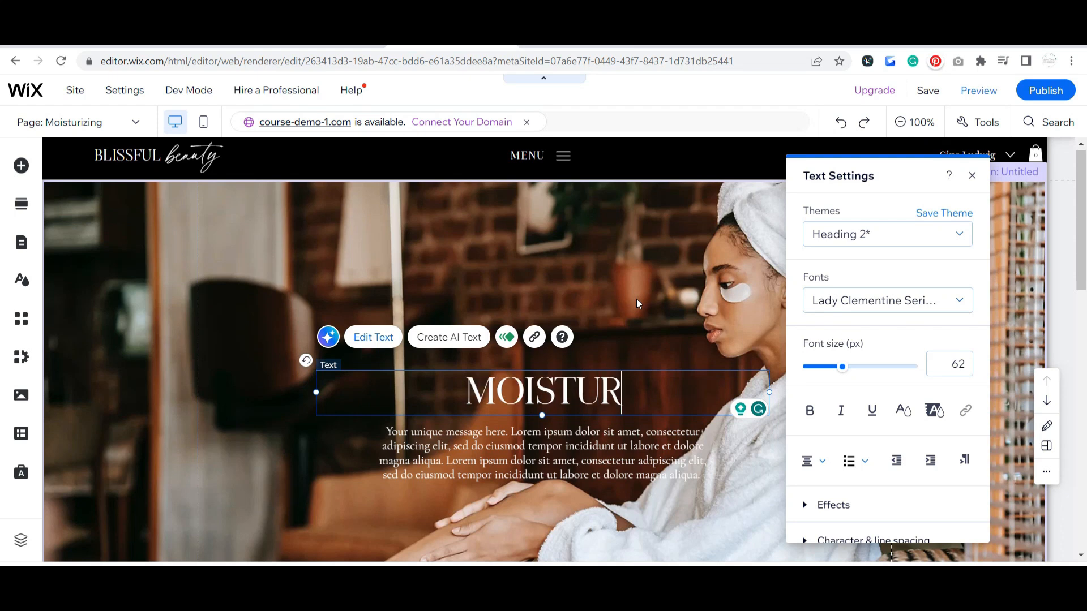
text(IZING)
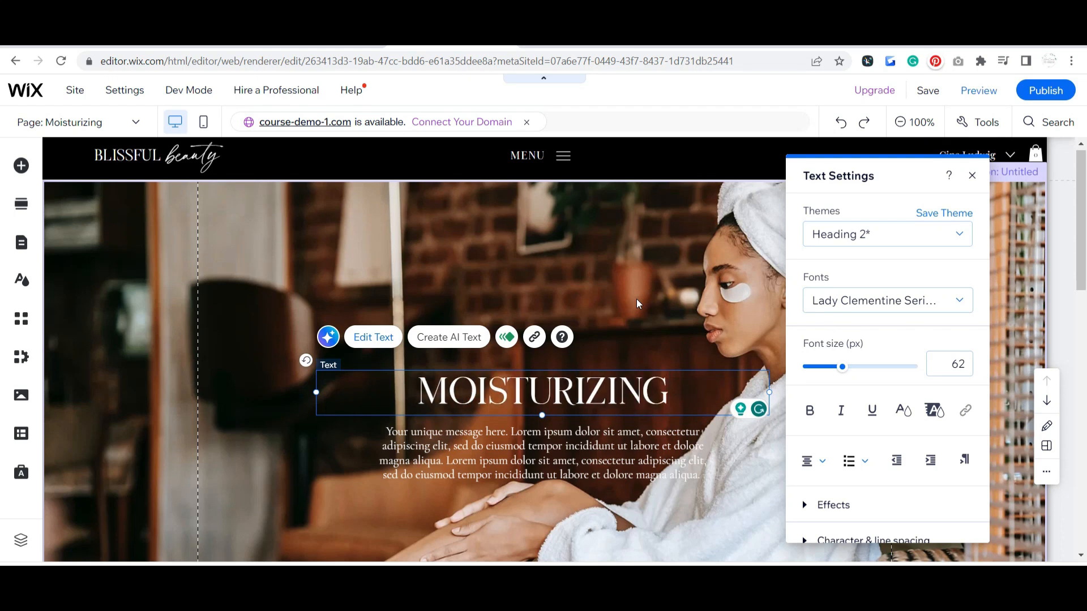
click(636, 298)
Shorten the banner section so its lower edge sits just below the paragraph text.
scroll(637, 299, down, 7)
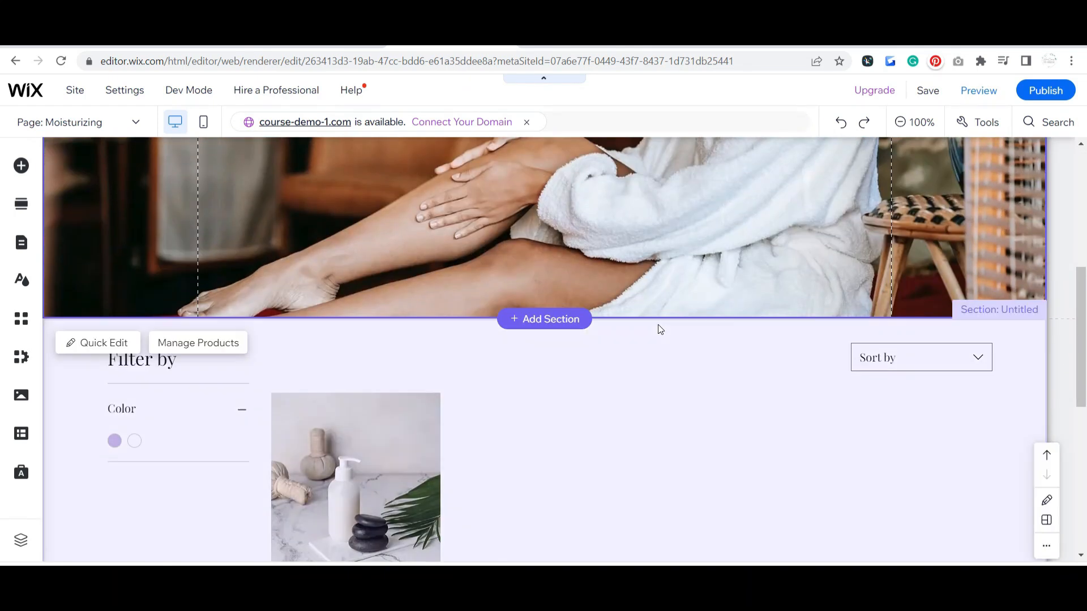
scroll(660, 329, up, 6)
scroll(745, 386, down, 2)
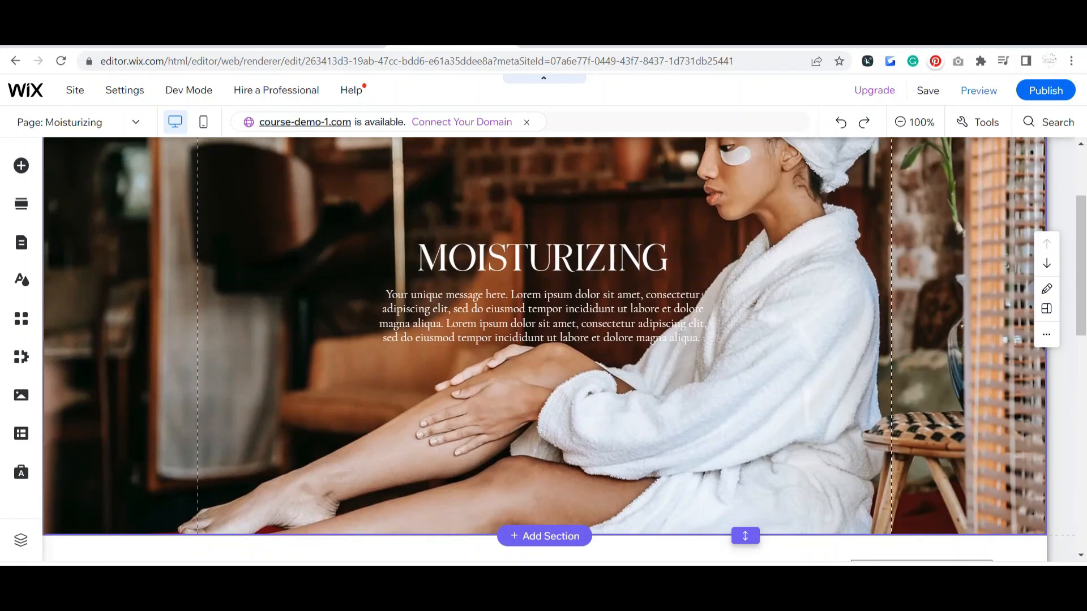
drag(738, 536, 740, 386)
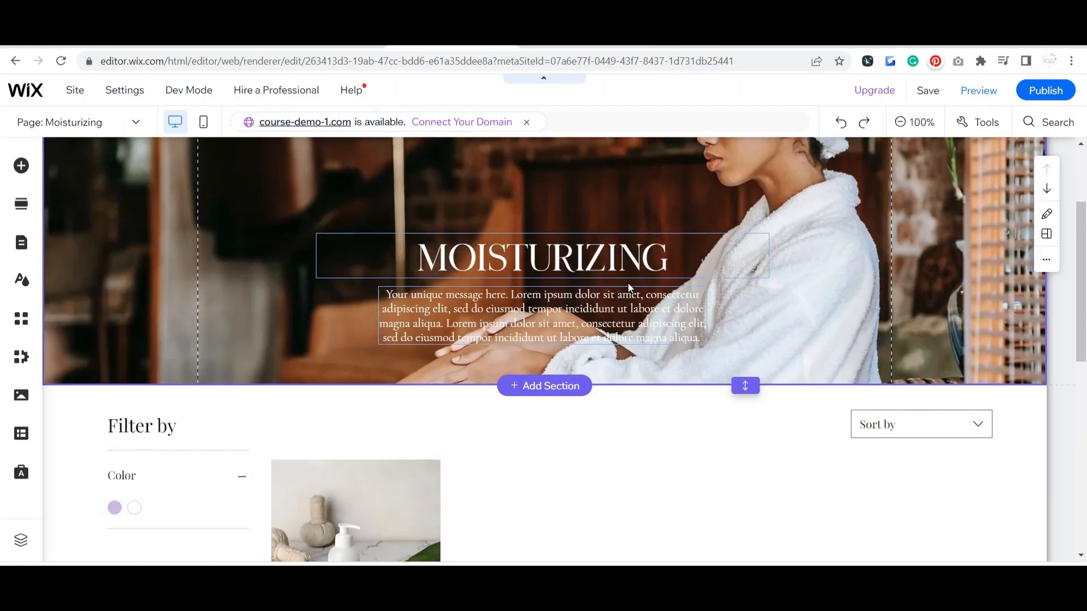
Move the banner's heading and paragraph together higher up in the shortened section.
click(629, 280)
shift+click(629, 307)
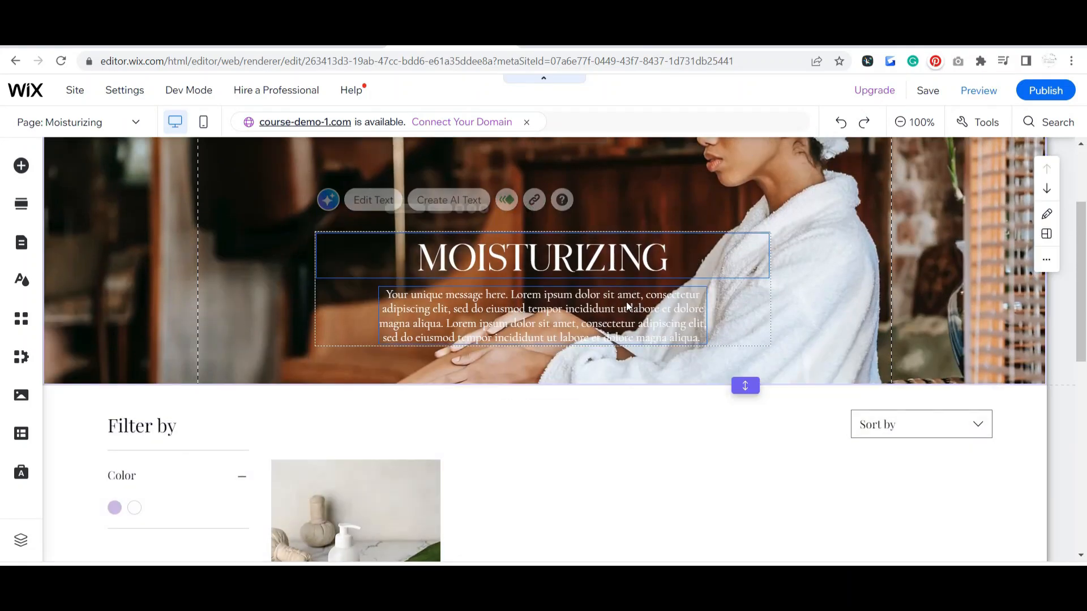
scroll(612, 306, up, 1)
drag(604, 312, 603, 239)
click(933, 239)
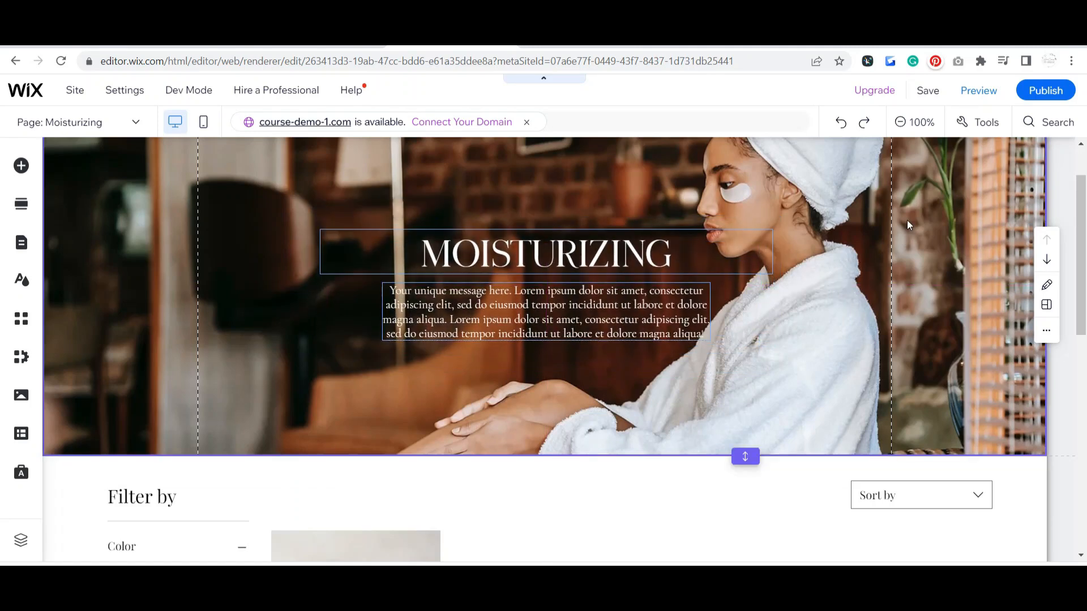
Preview the site and expand its navigation menu to check the subpage under SHOP.
click(965, 99)
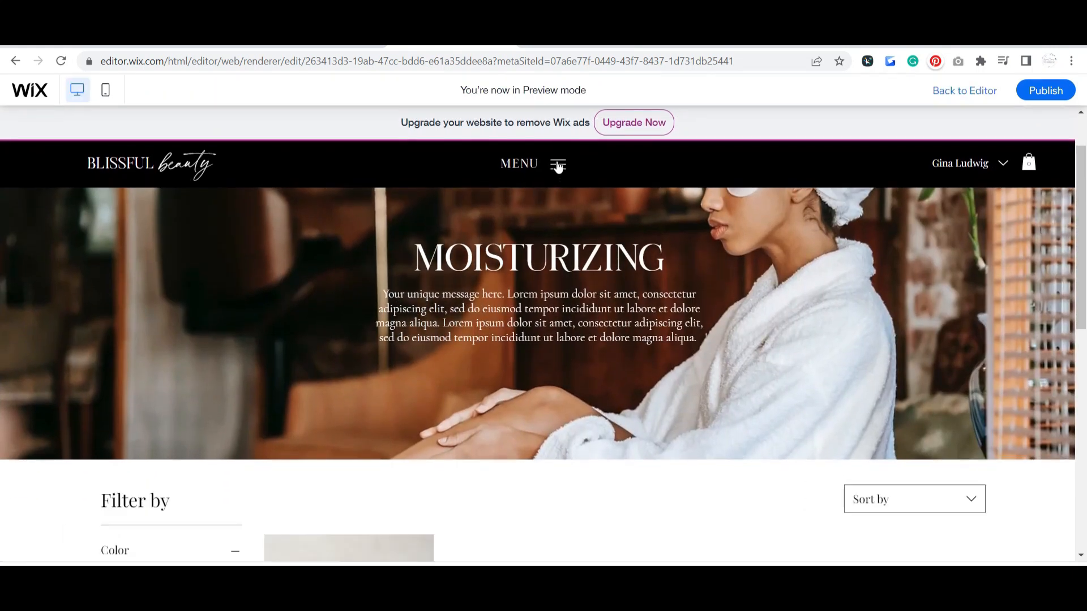
click(557, 165)
mouse_move(833, 196)
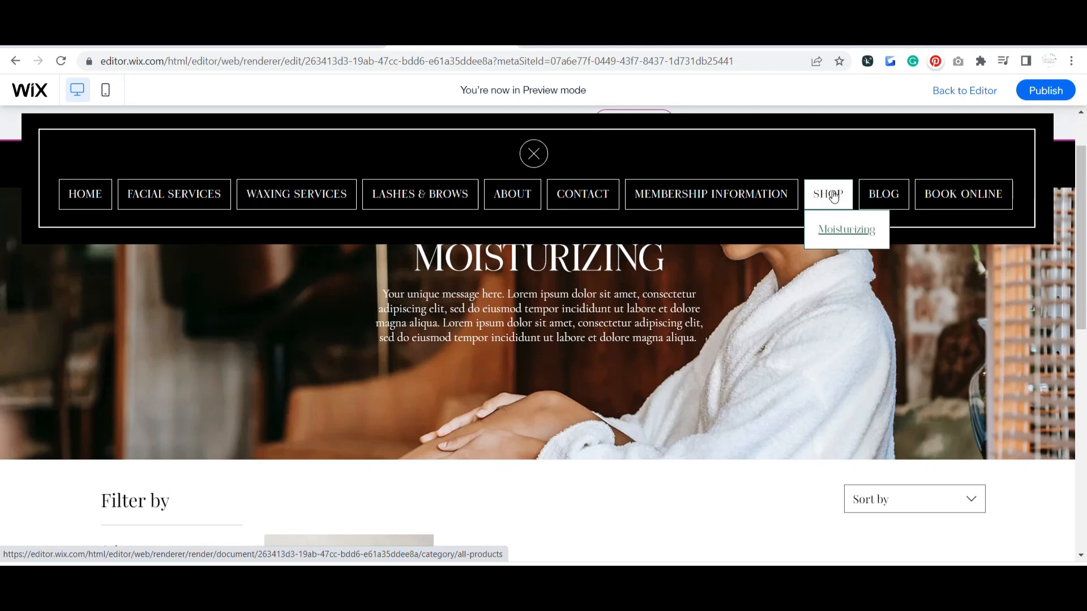
Open the SHOP page in the preview and look over its banner and product listing.
click(833, 195)
scroll(740, 376, down, 5)
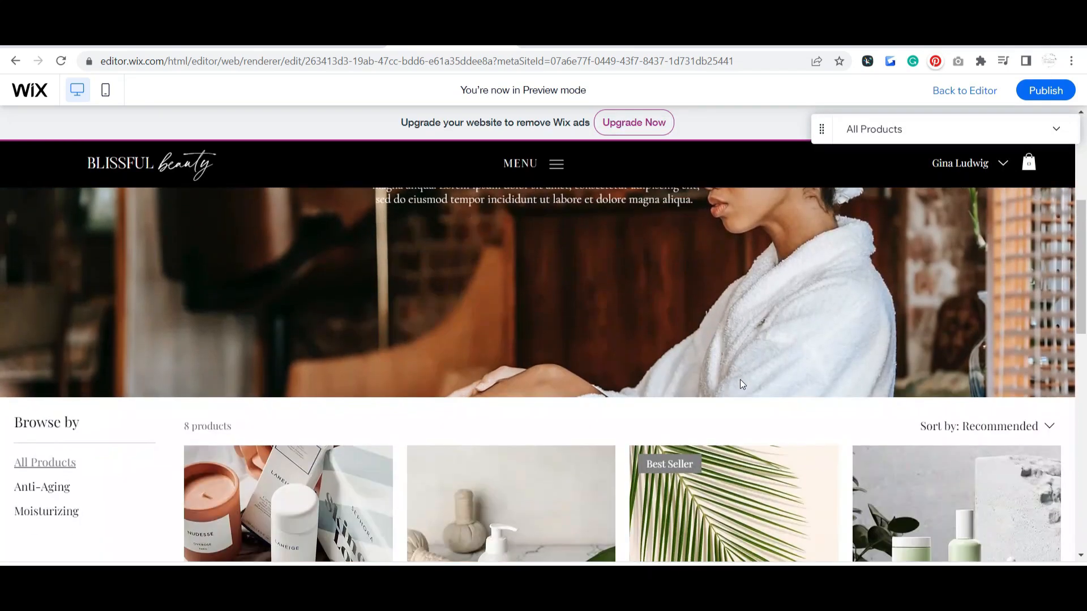
scroll(719, 362, up, 5)
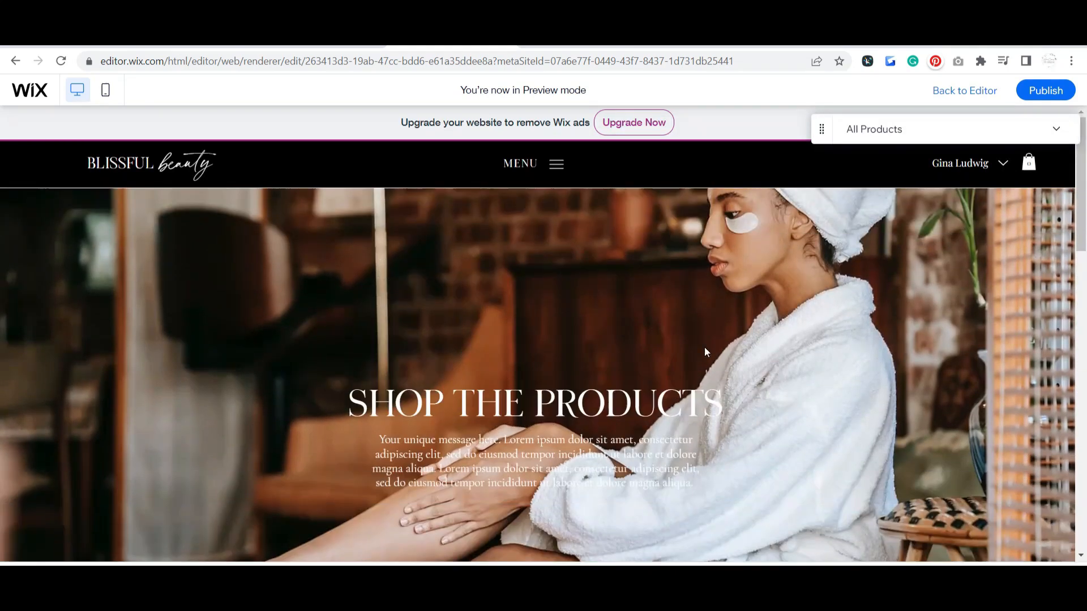
Open the Moisturizing subpage under SHOP from the site's navigation and check its banner and product gallery.
click(539, 160)
mouse_move(830, 195)
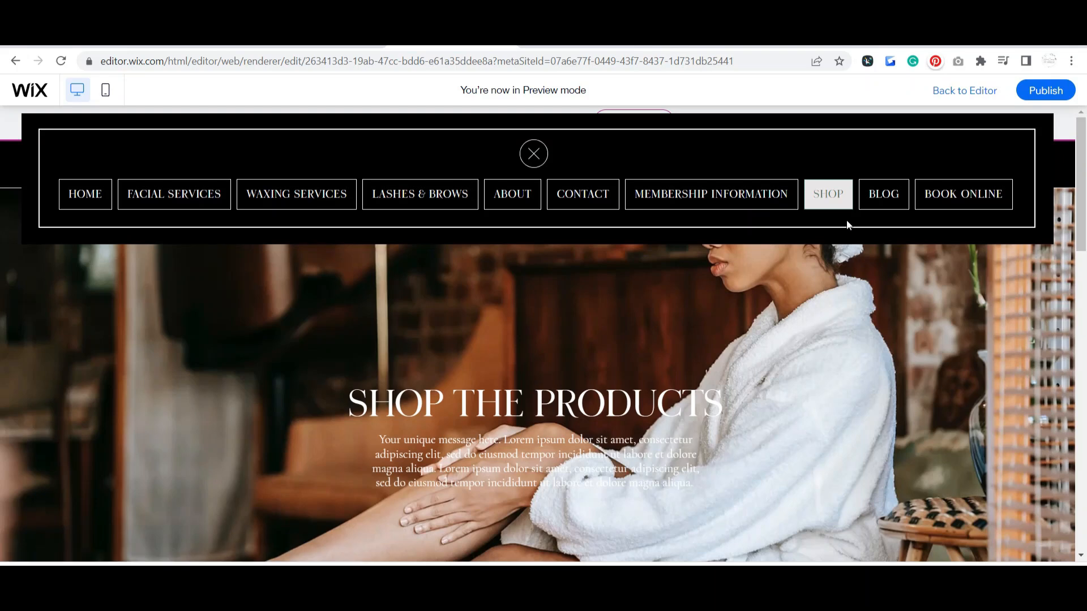
click(832, 232)
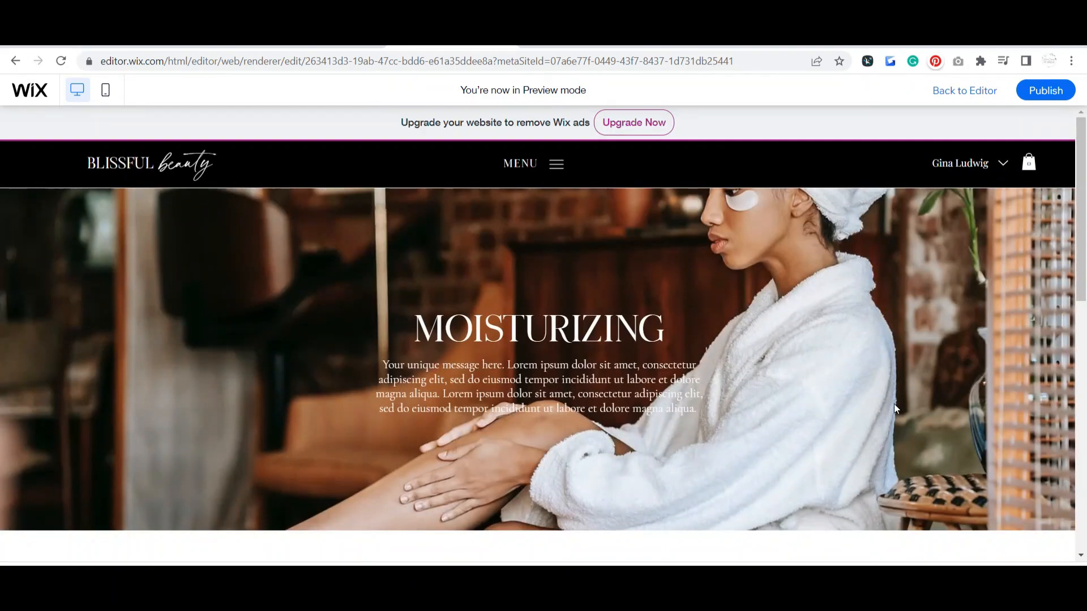
scroll(888, 400, down, 3)
scroll(888, 399, down, 3)
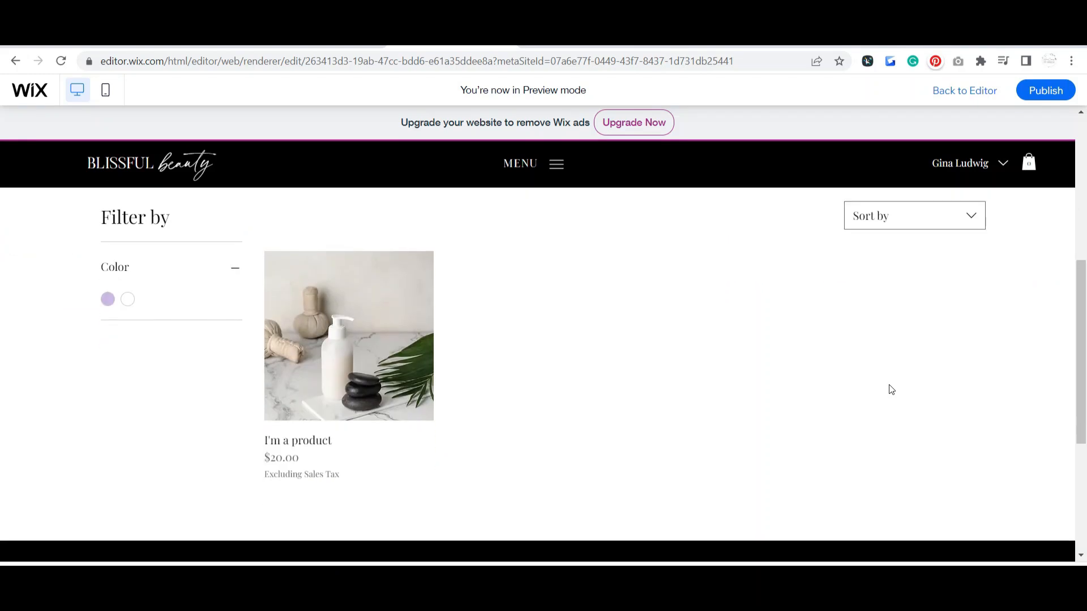
scroll(888, 385, up, 6)
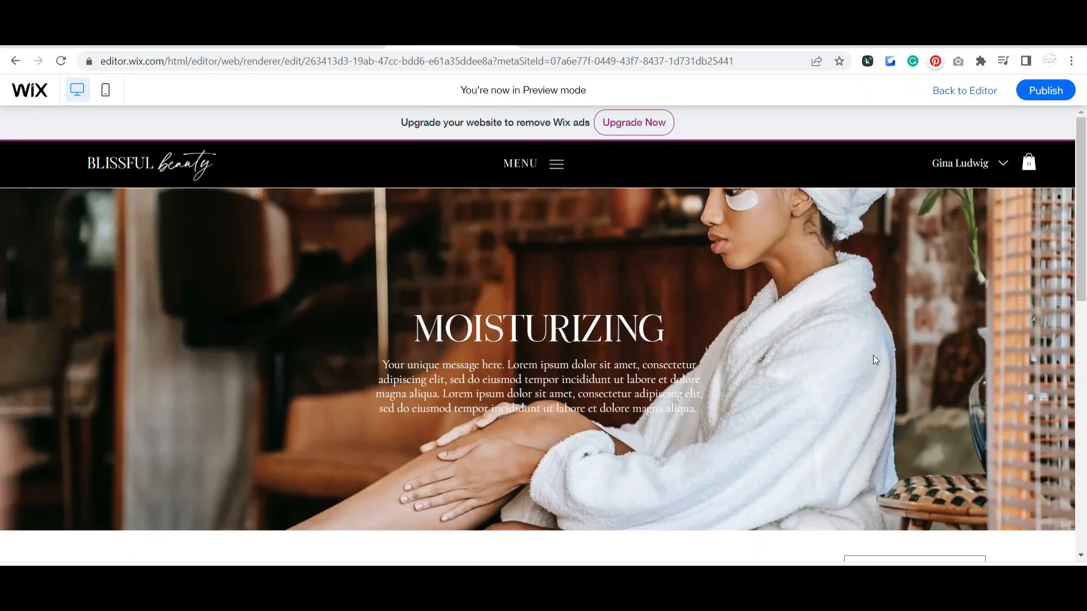